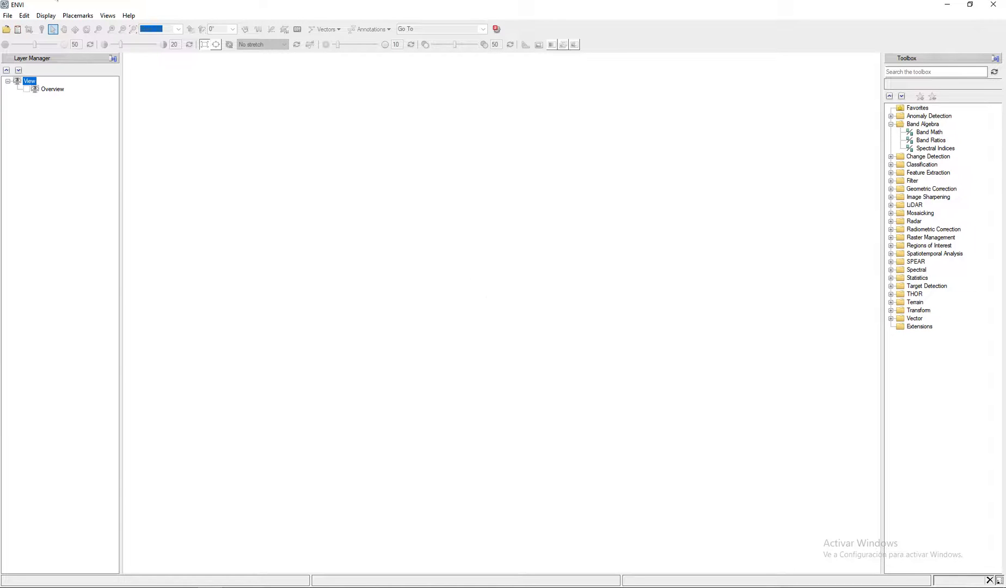
{"action": "left_click", "coordinate": [7, 29]}
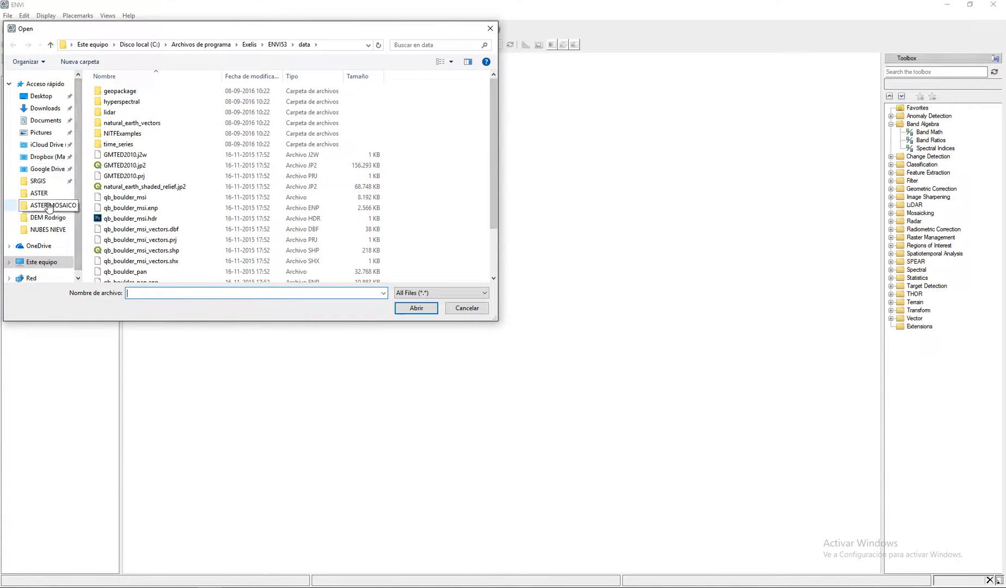
{"action": "left_click", "coordinate": [38, 181]}
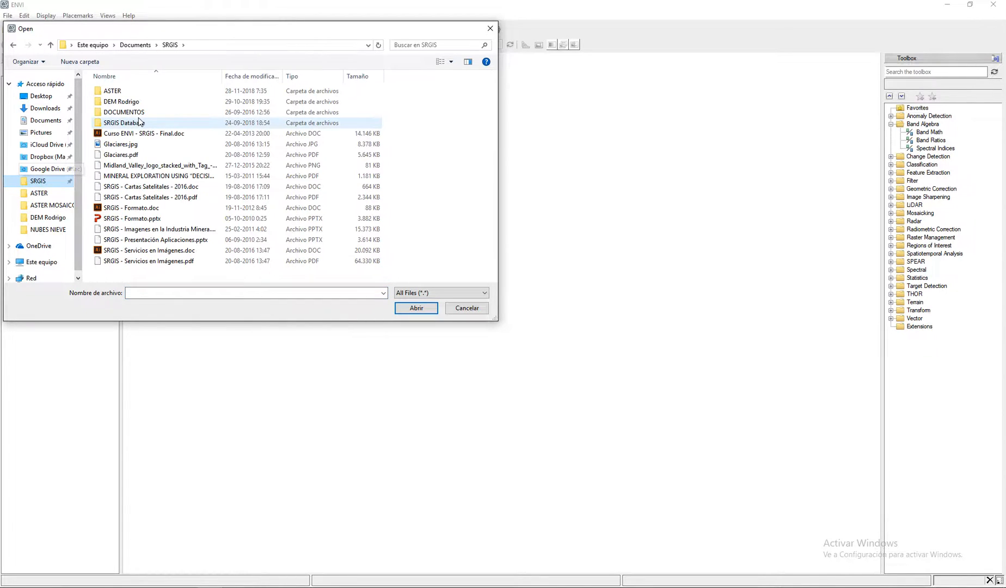
{"action": "double_click", "coordinate": [118, 91]}
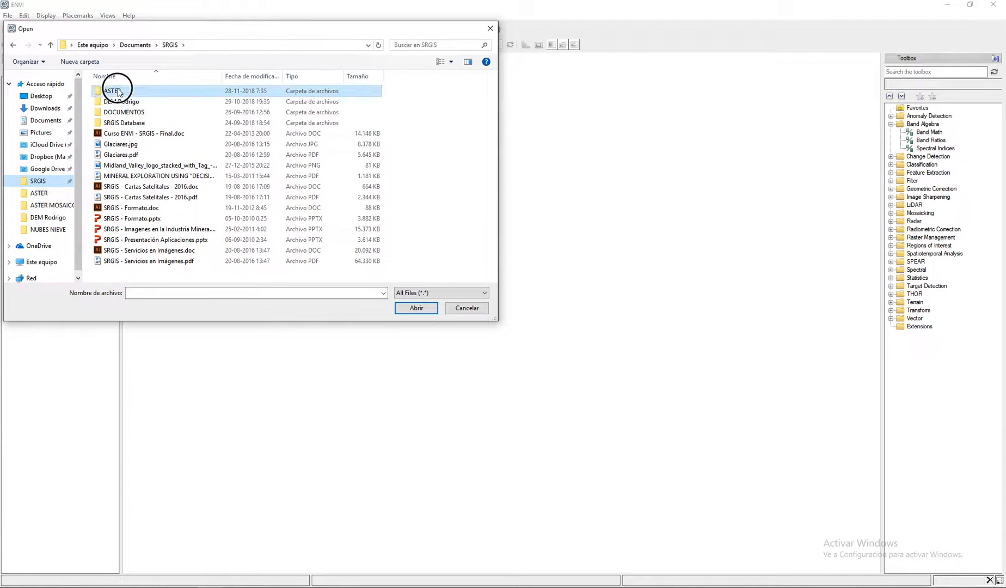
{"action": "double_click", "coordinate": [129, 102]}
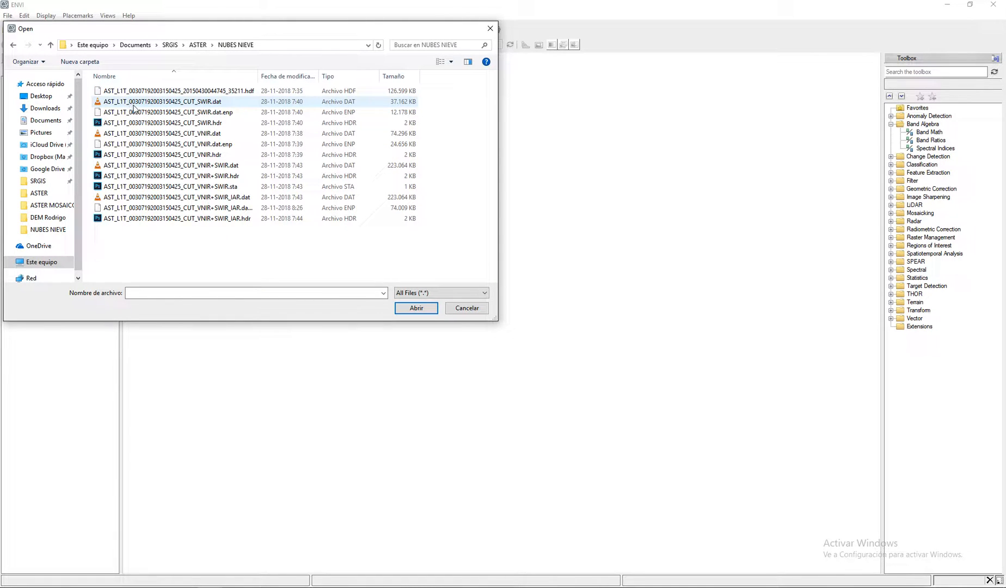
{"action": "left_click", "coordinate": [219, 198]}
{"action": "left_click", "coordinate": [417, 307]}
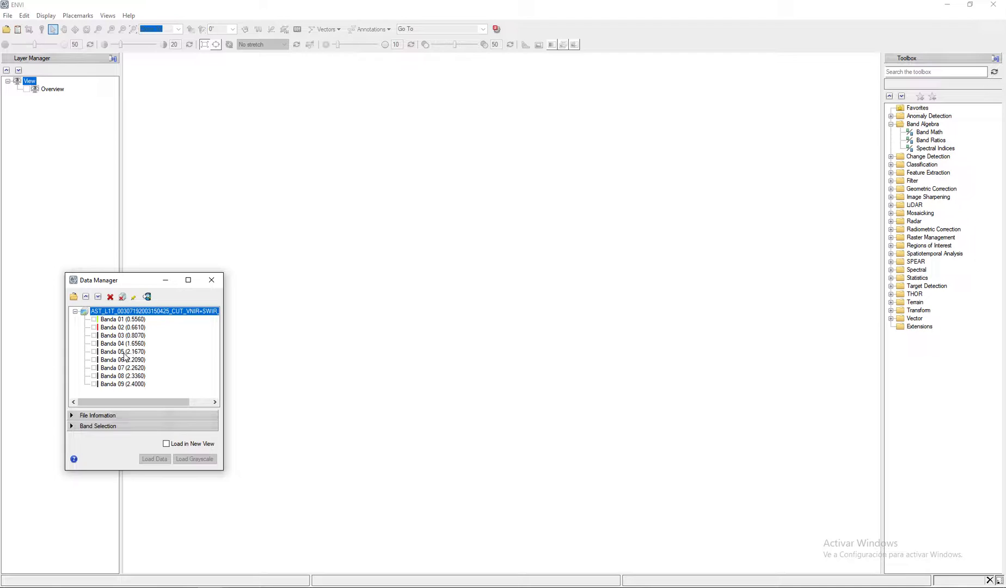
- Load an RGB composite with Banda 06 as red, Banda 03 as green and Banda 01 as blue, shown at full extent
{"action": "left_click", "coordinate": [125, 360]}
{"action": "left_click", "coordinate": [128, 335]}
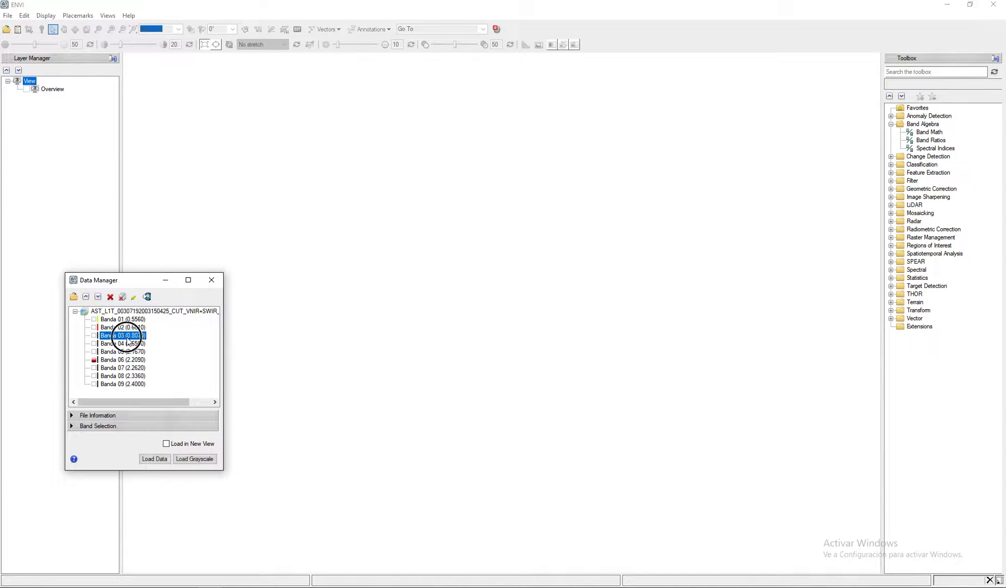
{"action": "left_click", "coordinate": [129, 319]}
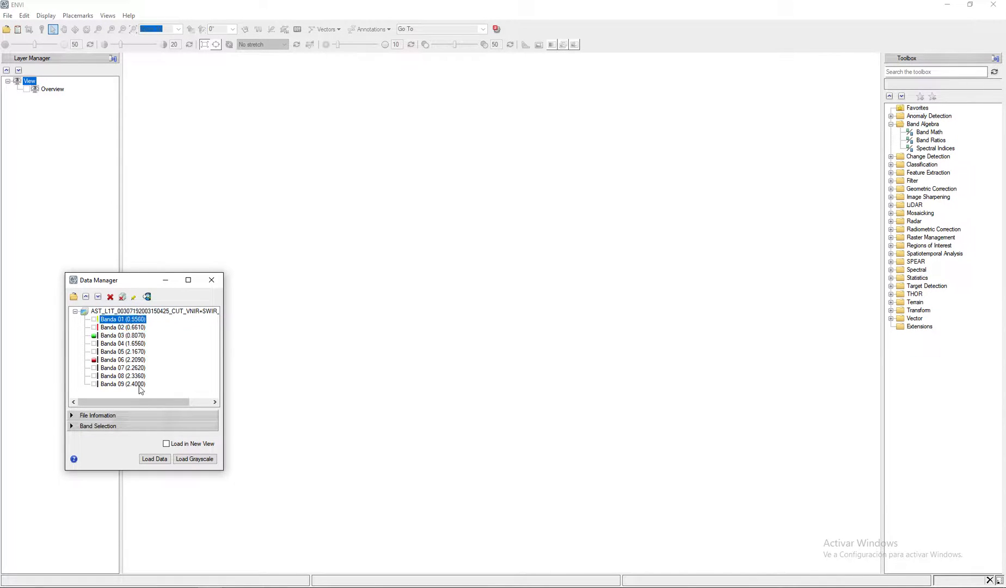
{"action": "left_click", "coordinate": [161, 462]}
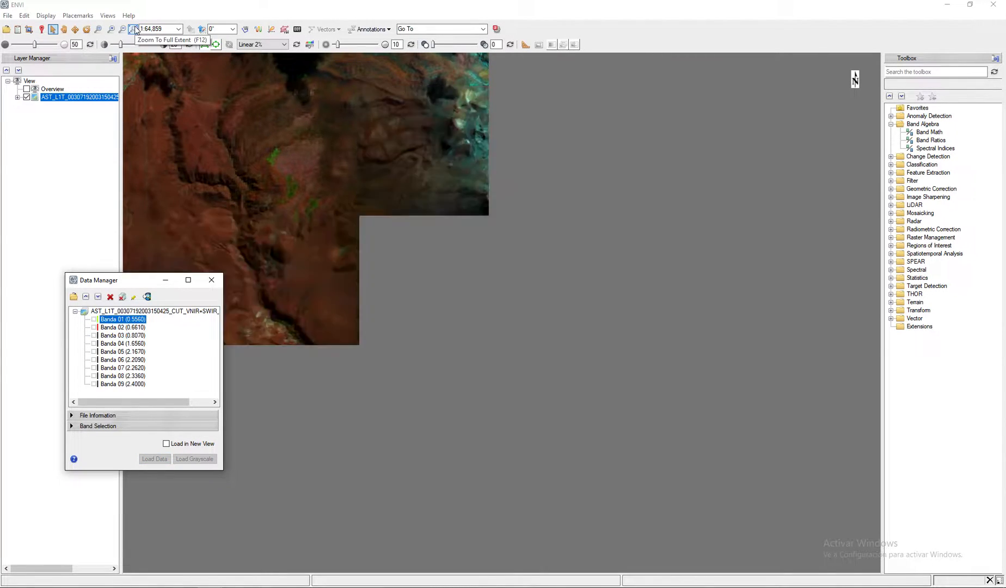
{"action": "left_click", "coordinate": [131, 30]}
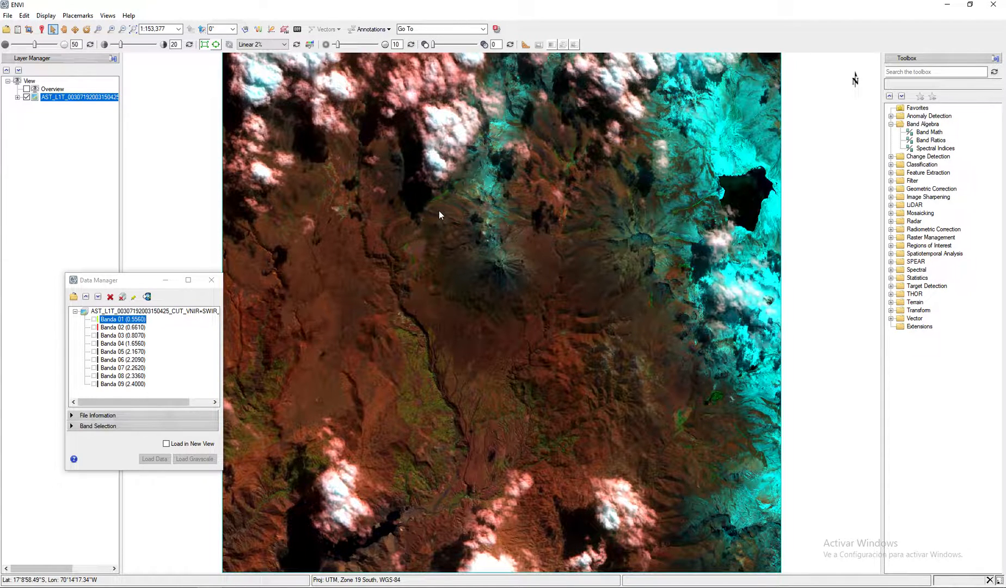
- Load a second RGB composite with Banda 04 as red, Banda 06 as green and Banda 08 as blue
{"action": "left_click", "coordinate": [125, 344]}
{"action": "left_click", "coordinate": [124, 360]}
{"action": "left_click", "coordinate": [127, 376]}
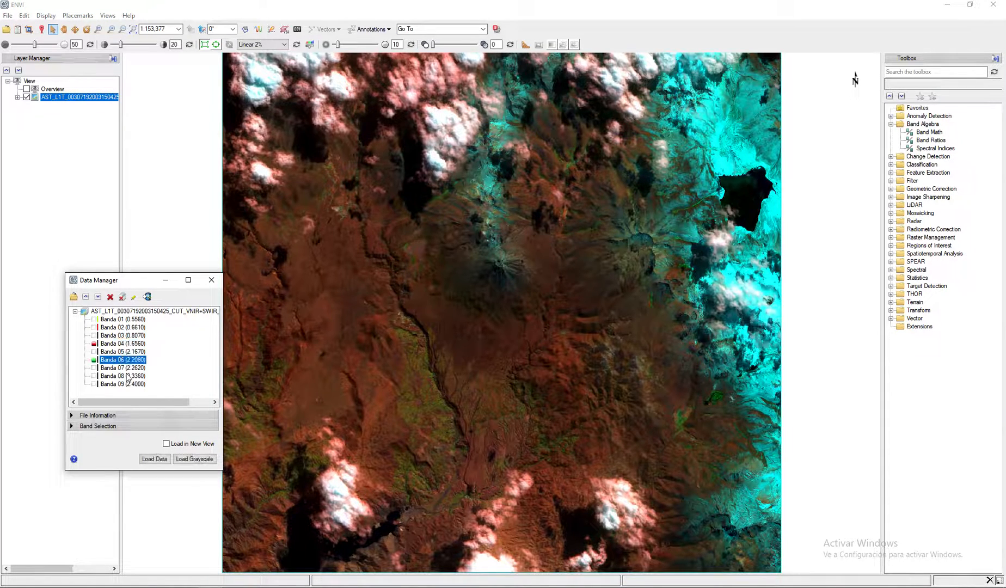
{"action": "left_click", "coordinate": [154, 459]}
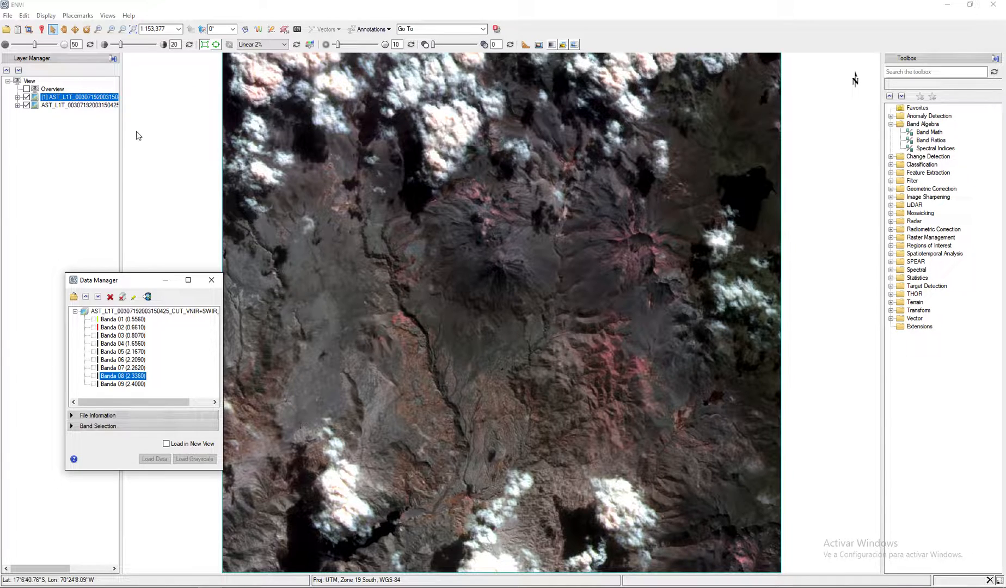
- Compare the 4-6-8 and 6-3-1 composites by repeatedly hiding and showing the 4-6-8 layer
{"action": "left_click", "coordinate": [26, 97]}
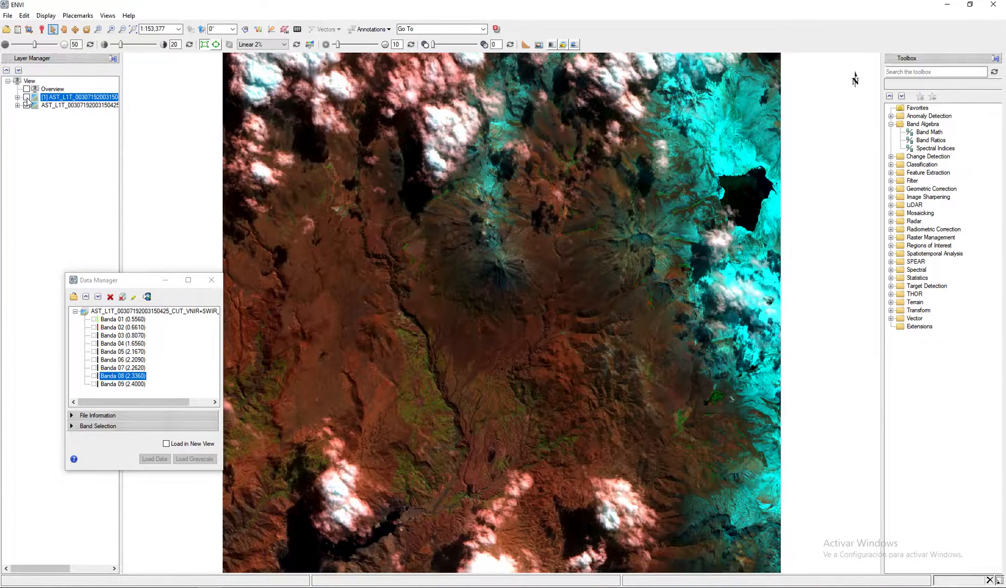
{"action": "left_click", "coordinate": [26, 97]}
{"action": "left_click", "coordinate": [26, 97]}
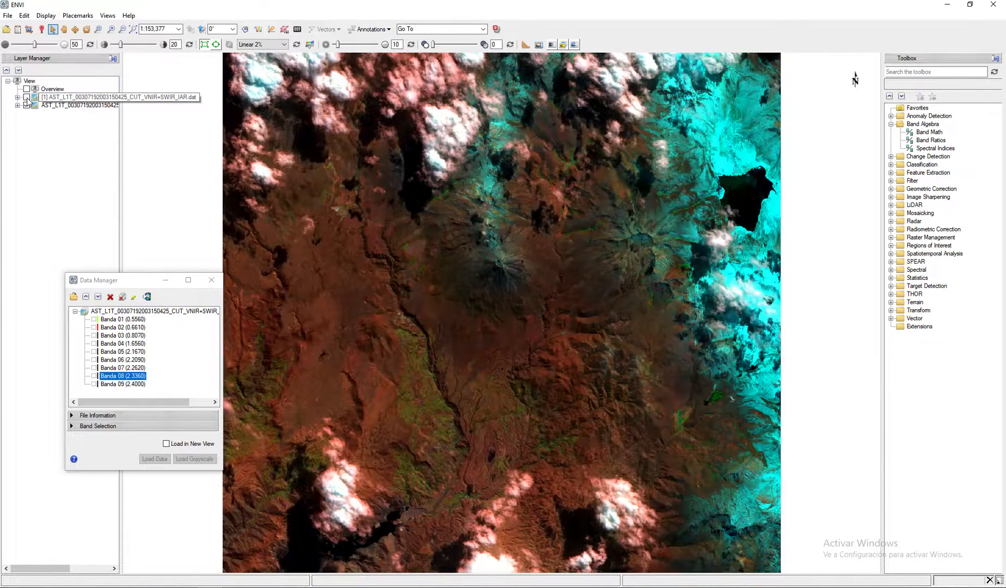
{"action": "left_click", "coordinate": [26, 96]}
{"action": "left_click", "coordinate": [26, 97]}
{"action": "left_click", "coordinate": [26, 97]}
{"action": "left_click", "coordinate": [26, 97]}
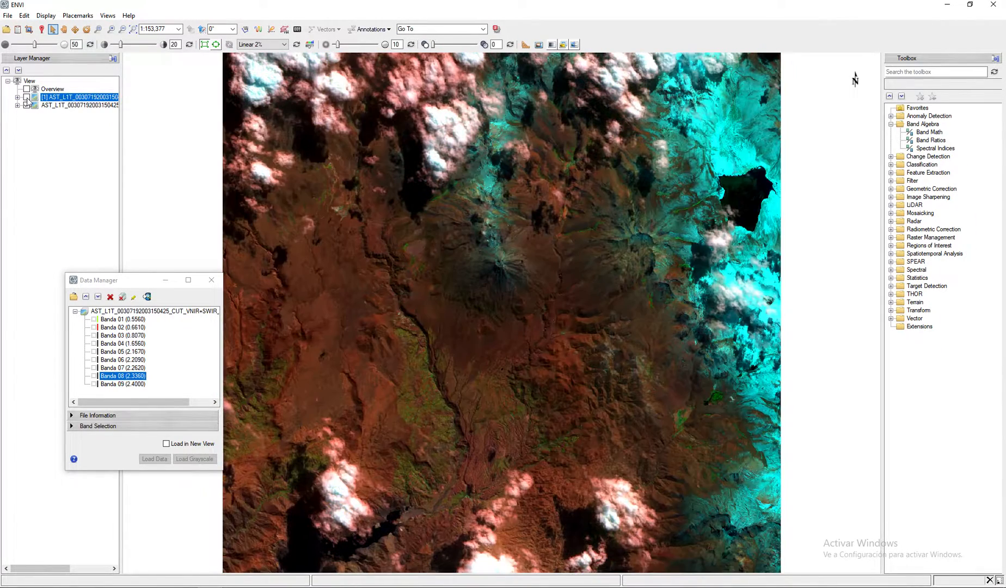
{"action": "left_click", "coordinate": [26, 97]}
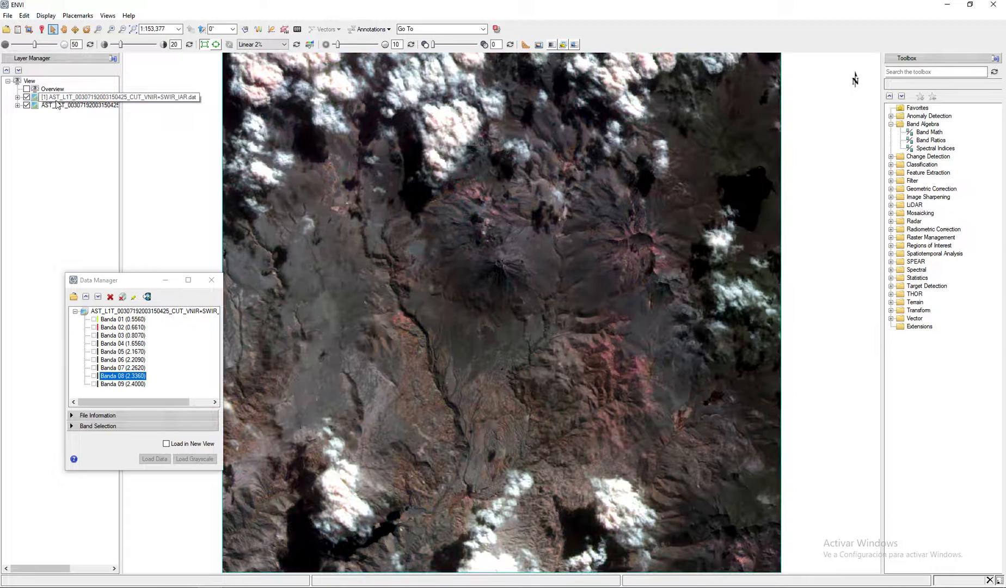
- Move the 6-3-1 composite above the 4-6-8 layer, expand its band list, and close the Data Manager
{"action": "left_click", "coordinate": [62, 101]}
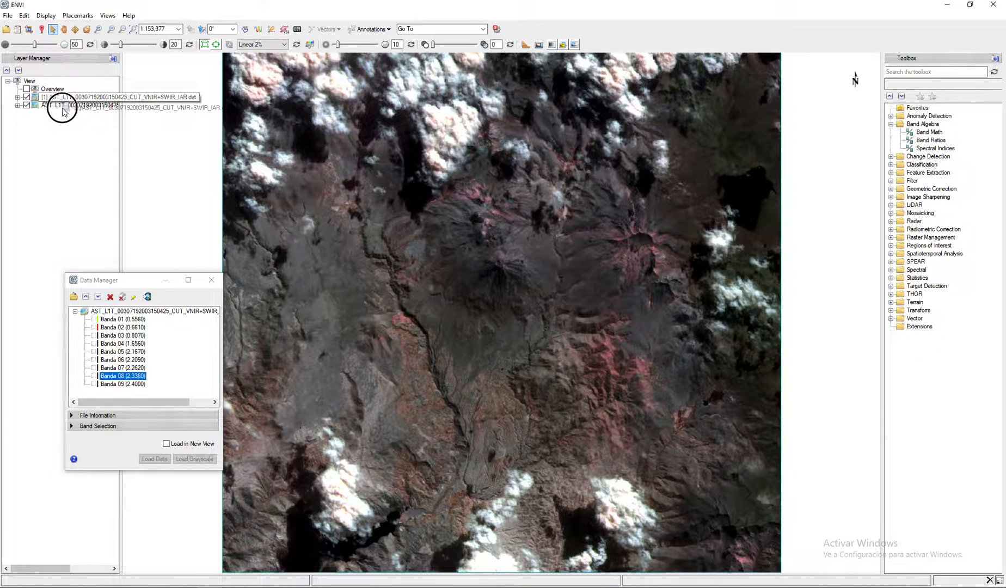
{"action": "left_click_drag", "start_coordinate": [62, 101], "coordinate": [62, 108]}
{"action": "left_click", "coordinate": [17, 97]}
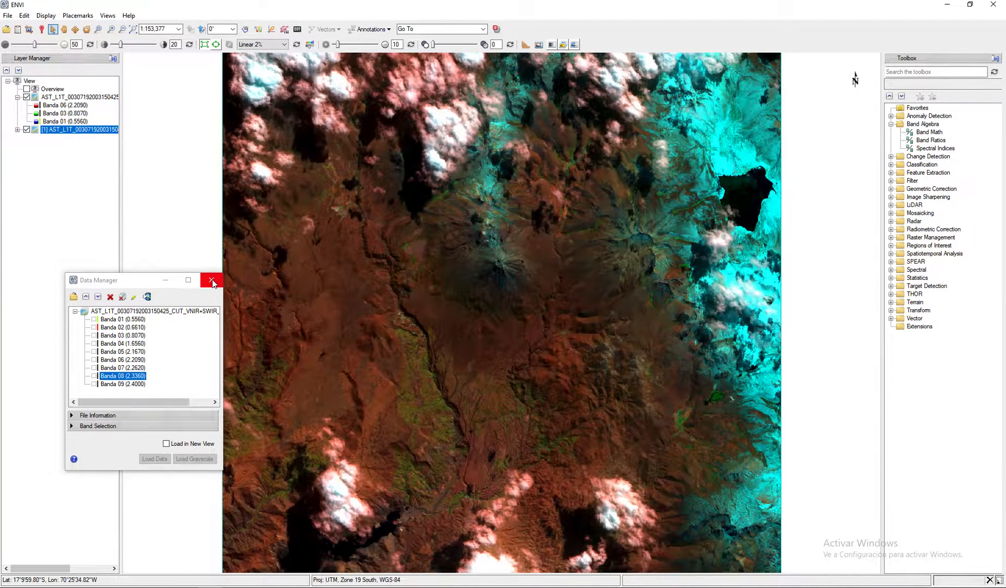
{"action": "left_click", "coordinate": [212, 280]}
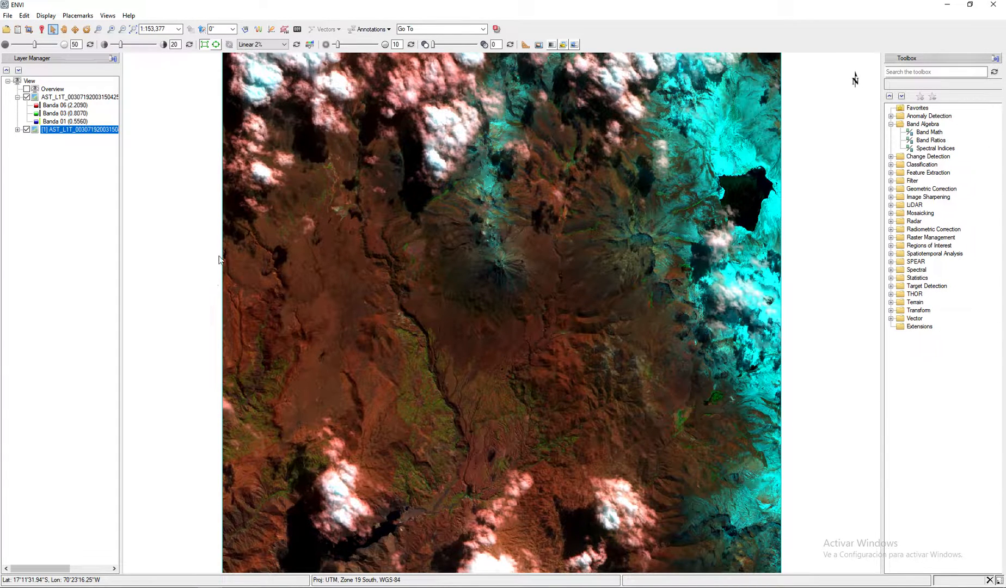
- Create a region of interest on the 4-6-8 composite and name it Nieve
{"action": "left_click", "coordinate": [285, 30]}
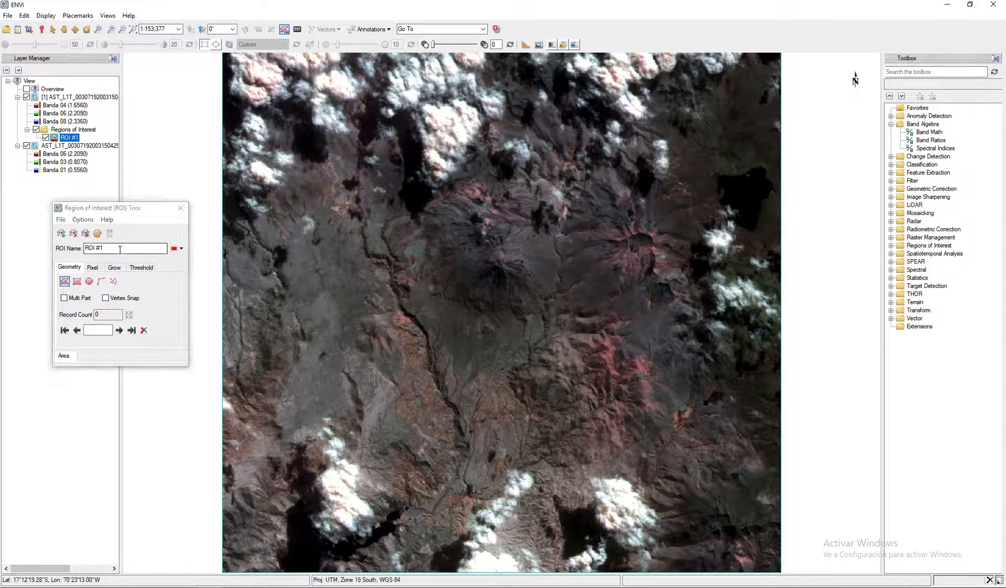
{"action": "left_click", "coordinate": [120, 249]}
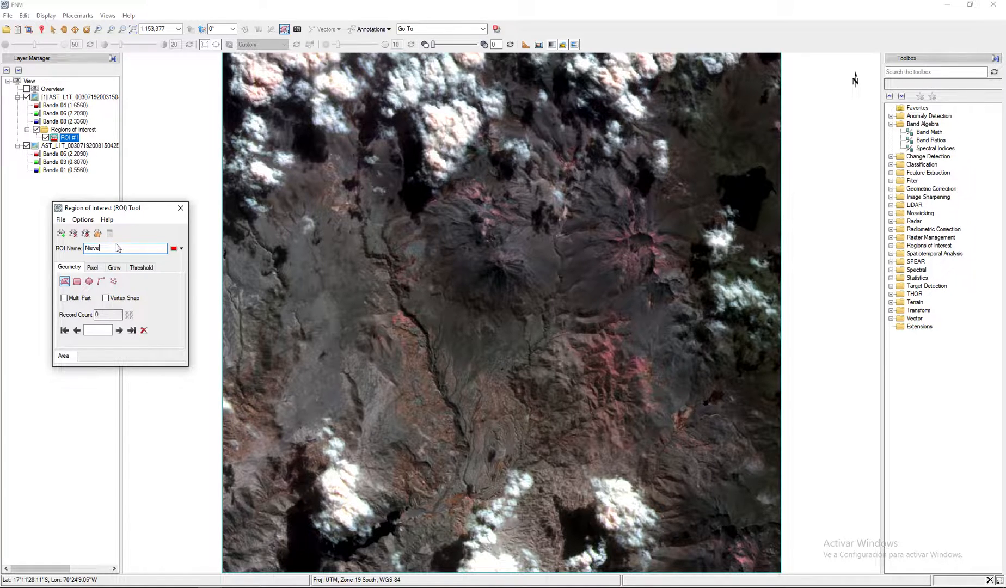
{"action": "left_click_drag", "start_coordinate": [126, 209], "coordinate": [101, 260]}
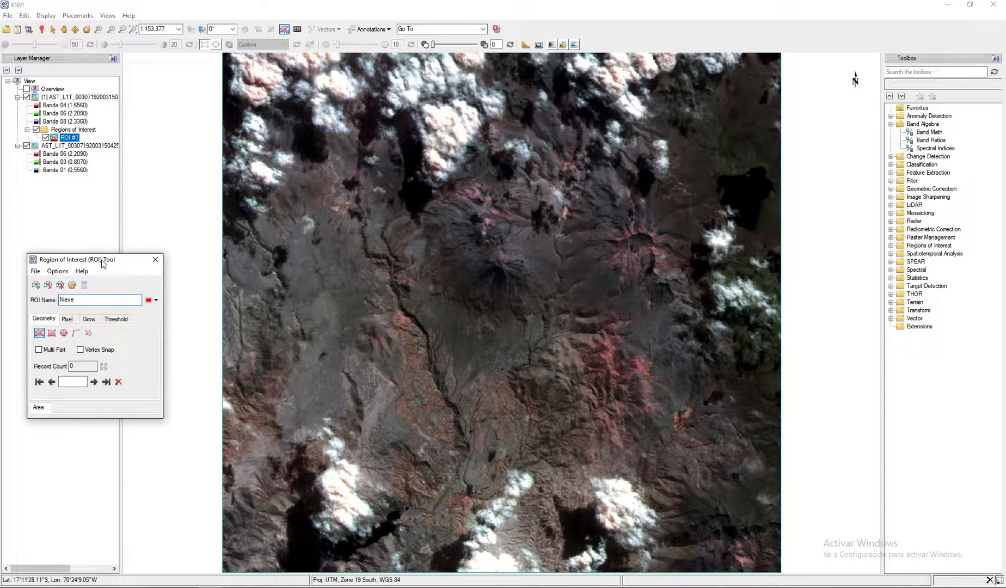
- Draw and accept a freehand polygon for the Nieve region southwest of the eastern volcano's crater
{"action": "mouse_move", "coordinate": [566, 264]}
{"action": "left_mouse_down"}
{"action": "mouse_move", "coordinate": [550, 314]}
{"action": "mouse_move", "coordinate": [619, 287]}
{"action": "mouse_move", "coordinate": [598, 270]}
{"action": "left_mouse_up"}
{"action": "right_click", "coordinate": [598, 269]}
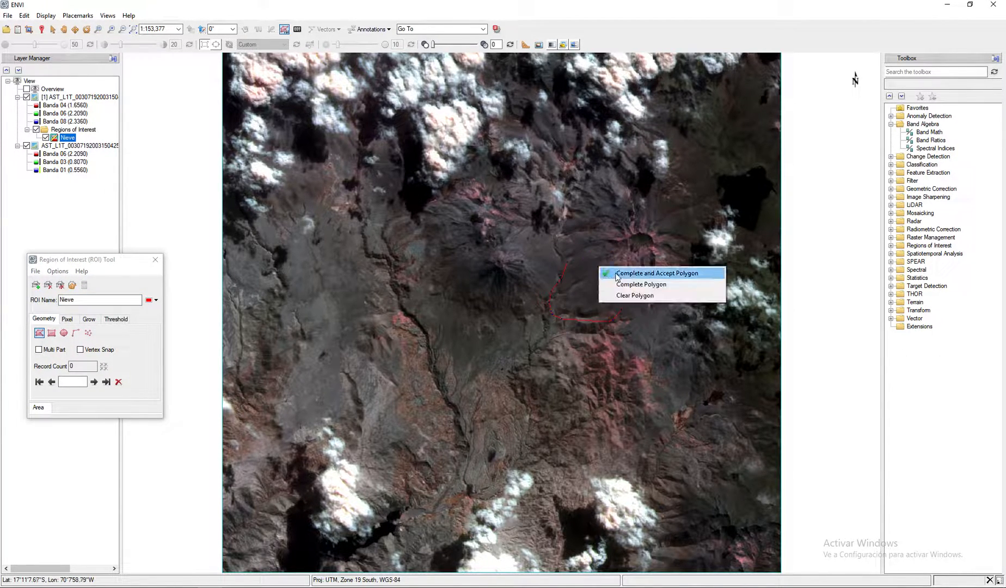
{"action": "left_click", "coordinate": [629, 275]}
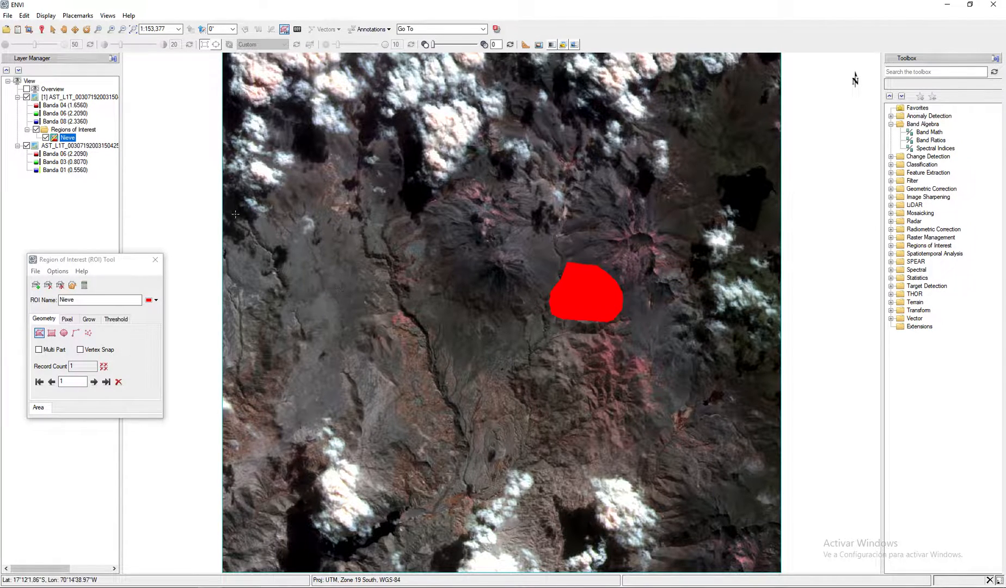
- Add the Nieve region to the 6-3-1 composite, place that composite on top, and hide the 4-6-8 layer
{"action": "left_click", "coordinate": [86, 131]}
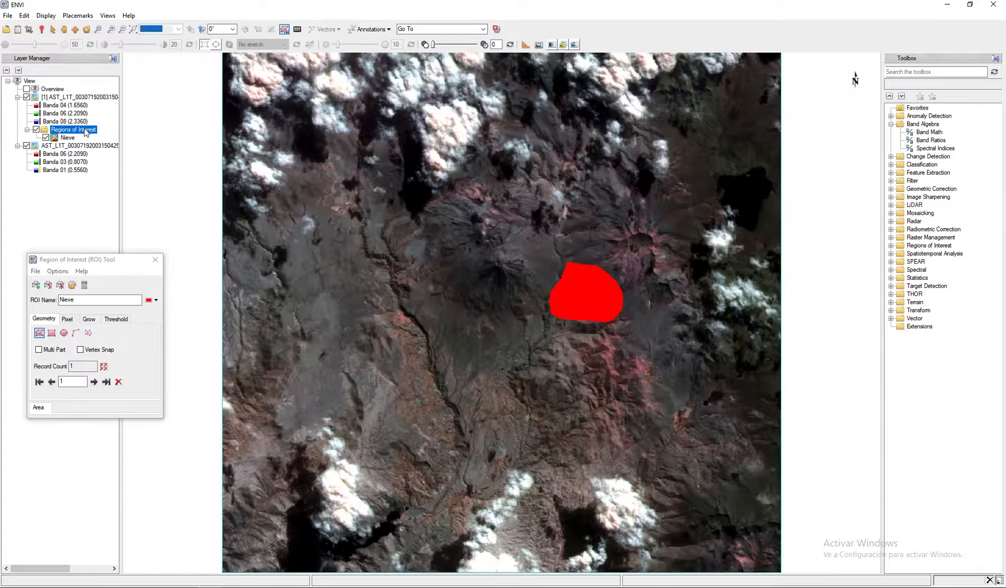
{"action": "left_click_drag", "start_coordinate": [74, 133], "coordinate": [90, 148]}
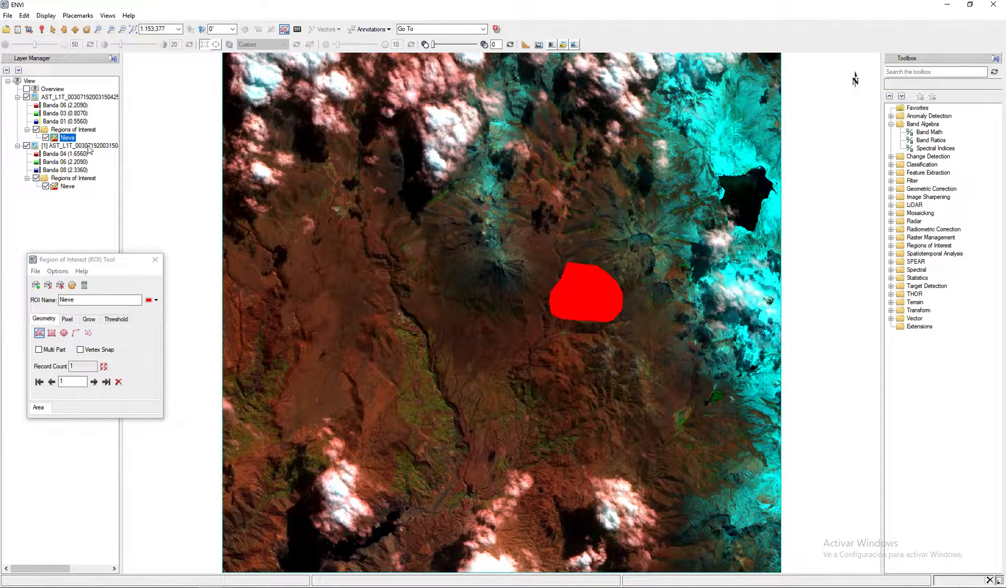
{"action": "left_click", "coordinate": [26, 146]}
{"action": "left_click", "coordinate": [26, 146]}
- Delete the polygon record from the Nieve region of interest
{"action": "left_click", "coordinate": [116, 266]}
{"action": "left_click_drag", "start_coordinate": [117, 266], "coordinate": [136, 266]}
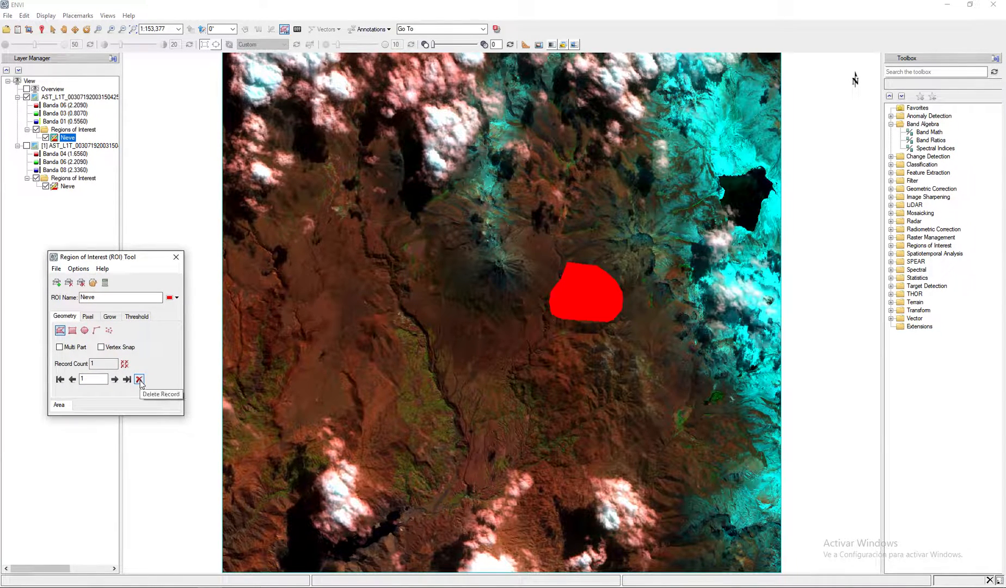
{"action": "left_click", "coordinate": [139, 379]}
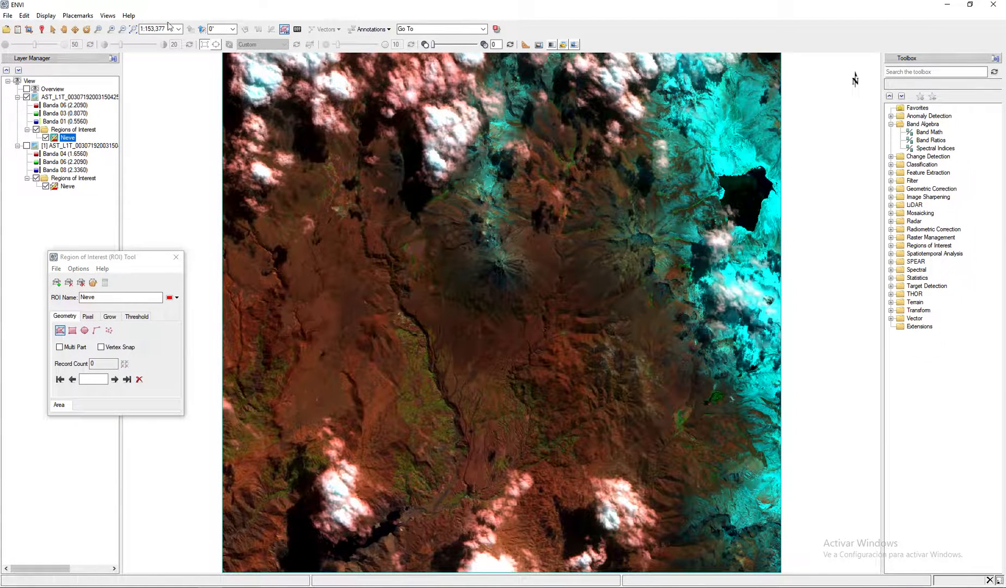
- Hide the regions folder of the 4-6-8 layer, show that layer again, and select the 6-3-1 composite
{"action": "left_click", "coordinate": [97, 30]}
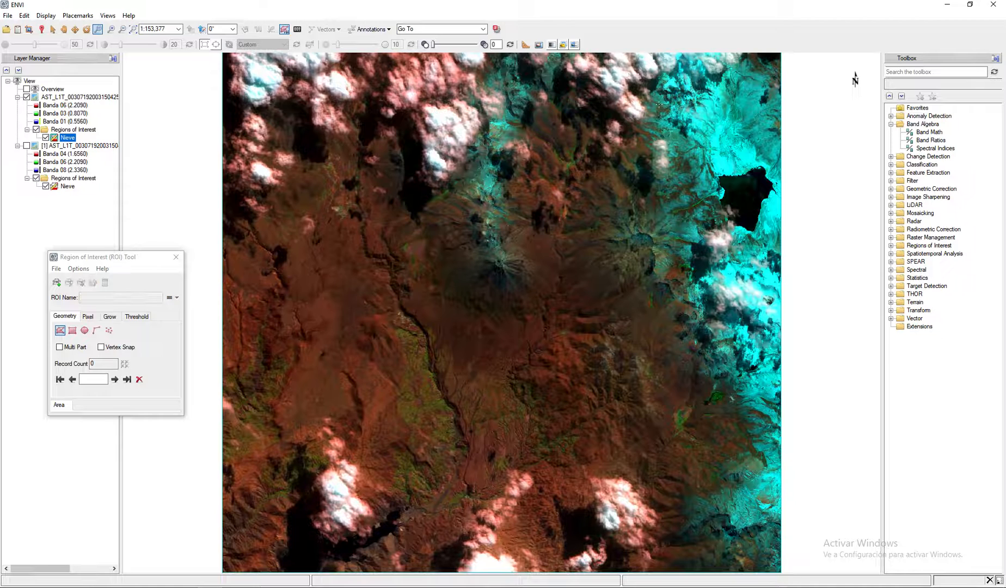
{"action": "left_click_drag", "start_coordinate": [623, 84], "coordinate": [784, 246]}
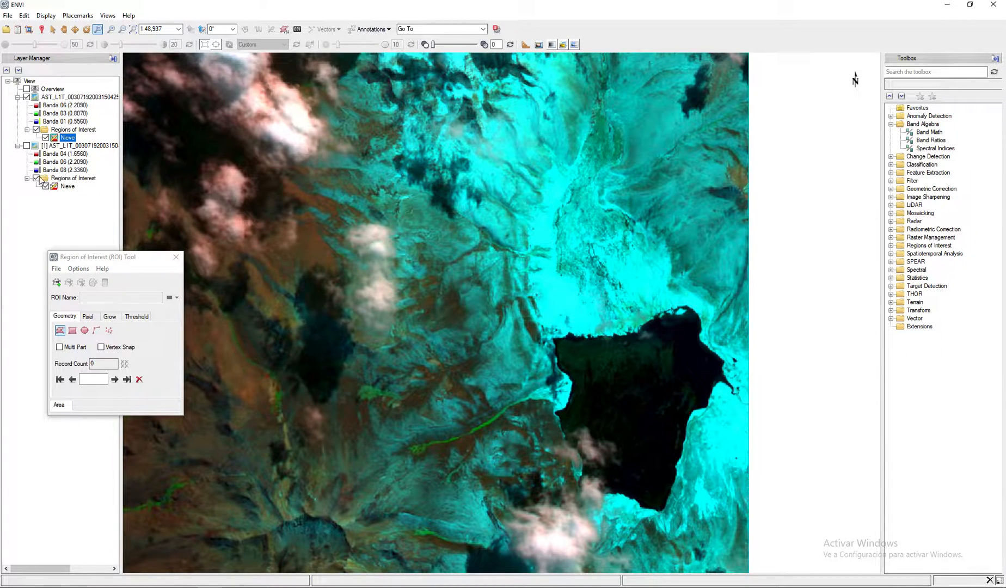
{"action": "left_click", "coordinate": [37, 178]}
{"action": "left_click", "coordinate": [26, 146]}
{"action": "left_click", "coordinate": [76, 96]}
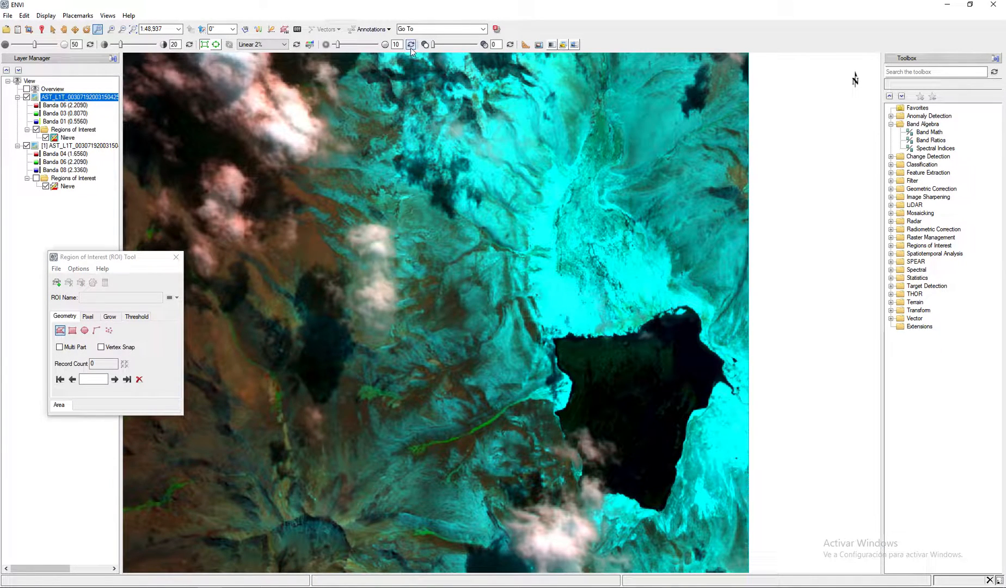
{"action": "left_click_drag", "start_coordinate": [433, 45], "coordinate": [389, 46]}
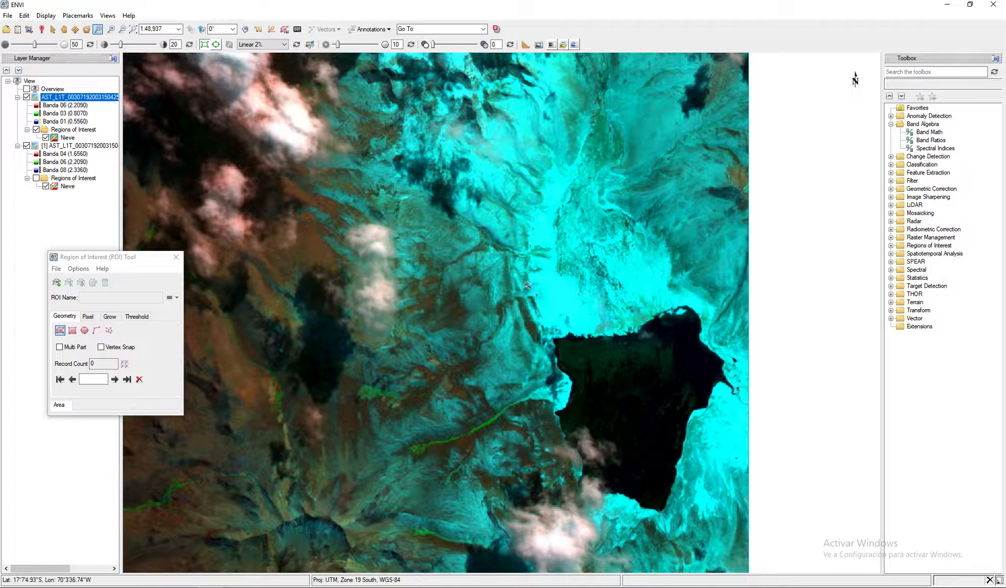
- Draw and accept a many-sided Nieve polygon over the bright cyan snow just northwest of the dark lake
{"action": "left_click_drag", "start_coordinate": [125, 256], "coordinate": [128, 256]}
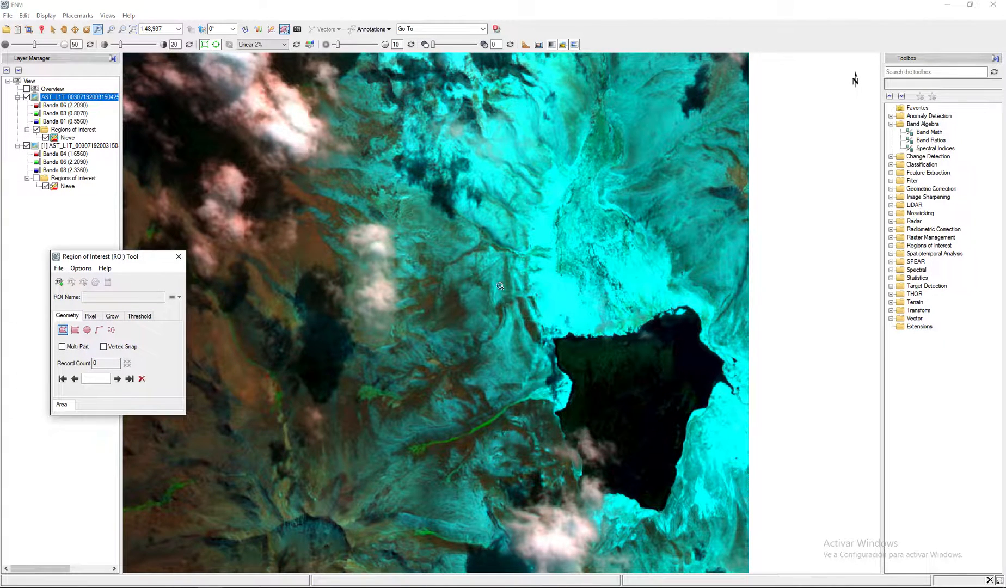
{"action": "left_click", "coordinate": [63, 330]}
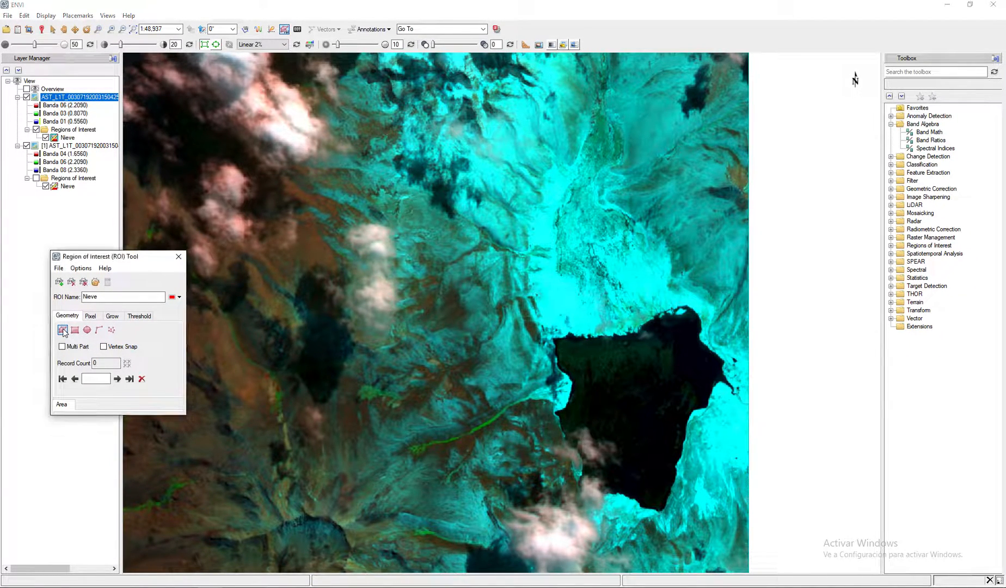
{"action": "left_click", "coordinate": [542, 278]}
{"action": "left_click", "coordinate": [551, 286]}
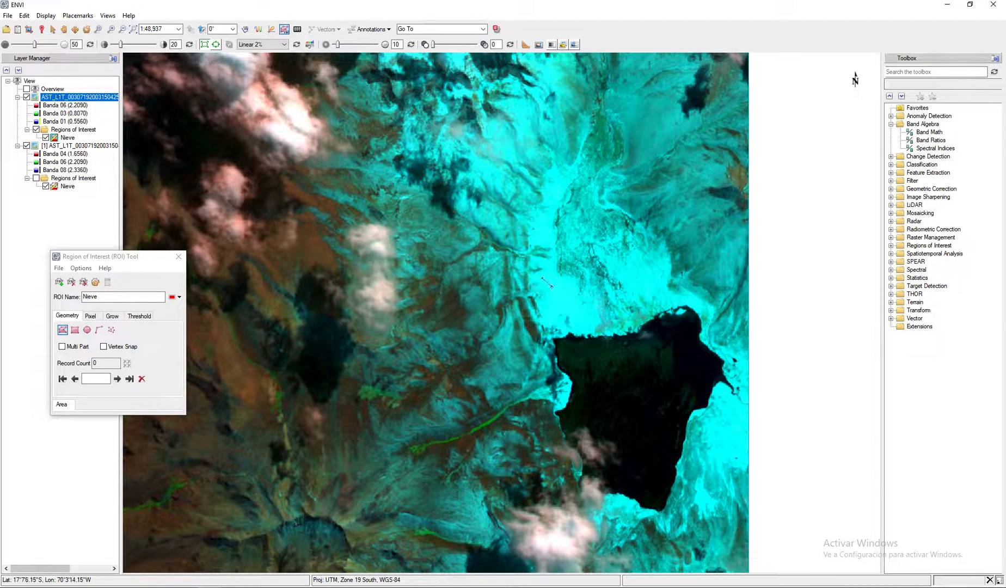
{"action": "left_click", "coordinate": [545, 310]}
{"action": "left_click", "coordinate": [554, 317]}
{"action": "left_click", "coordinate": [567, 310]}
{"action": "left_click", "coordinate": [576, 307]}
{"action": "left_click", "coordinate": [574, 282]}
{"action": "left_click", "coordinate": [562, 280]}
{"action": "left_click", "coordinate": [552, 274]}
{"action": "right_click", "coordinate": [550, 270]}
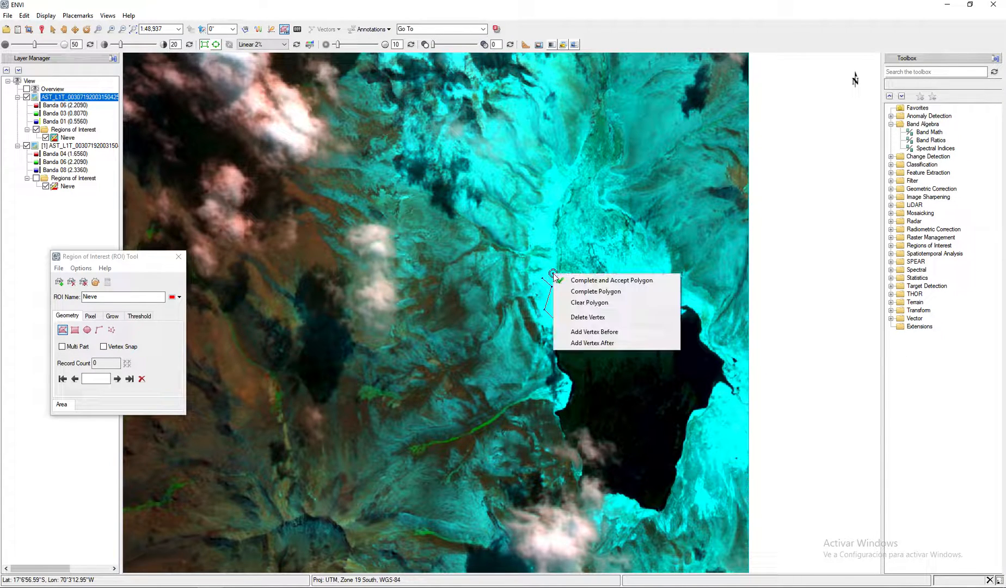
{"action": "left_click", "coordinate": [599, 279]}
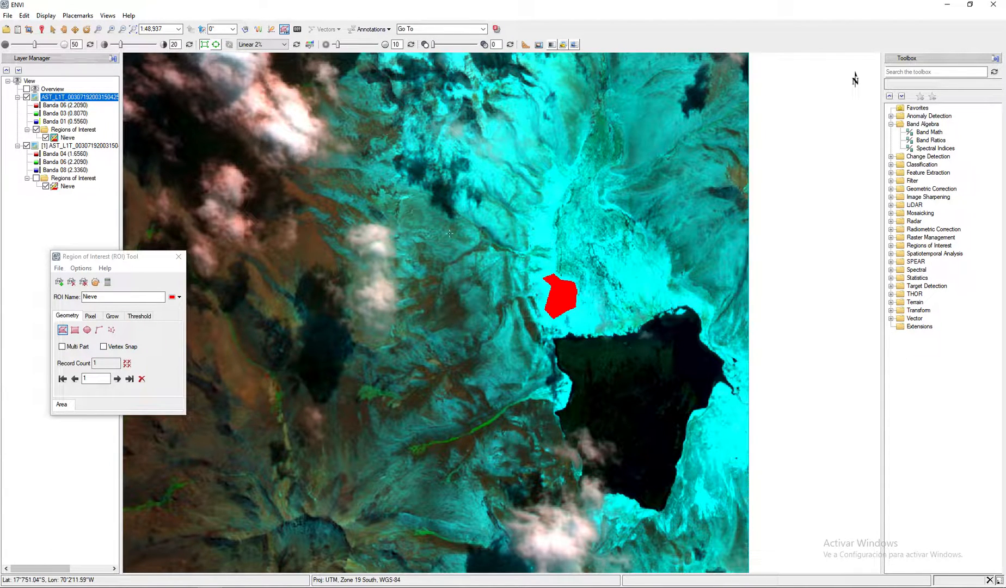
- Compare the 6-3-1 composite with the 4-6-8 composite by hiding the upper layer and showing it again
{"action": "left_click", "coordinate": [27, 97]}
{"action": "left_click", "coordinate": [27, 98]}
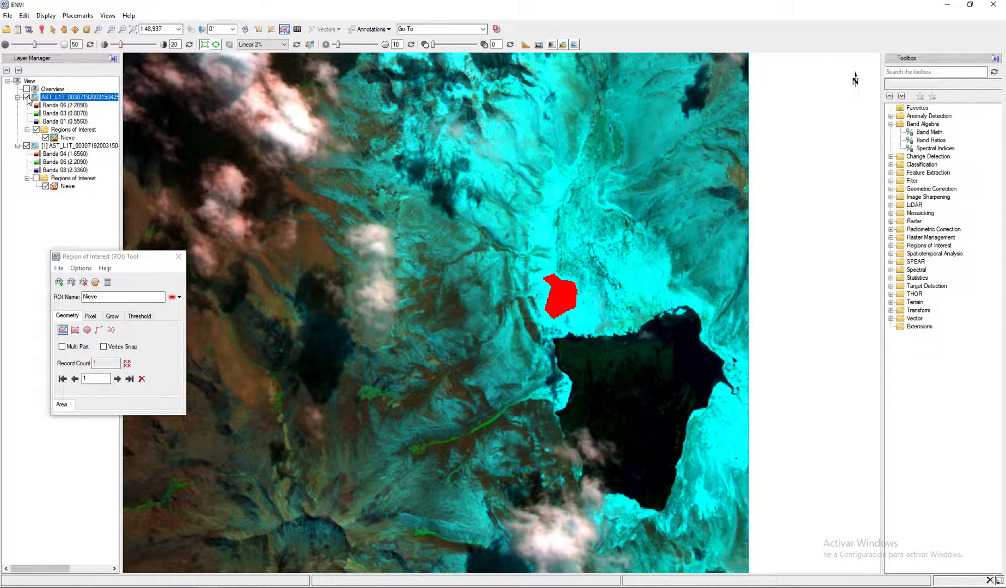
{"action": "left_click", "coordinate": [26, 97]}
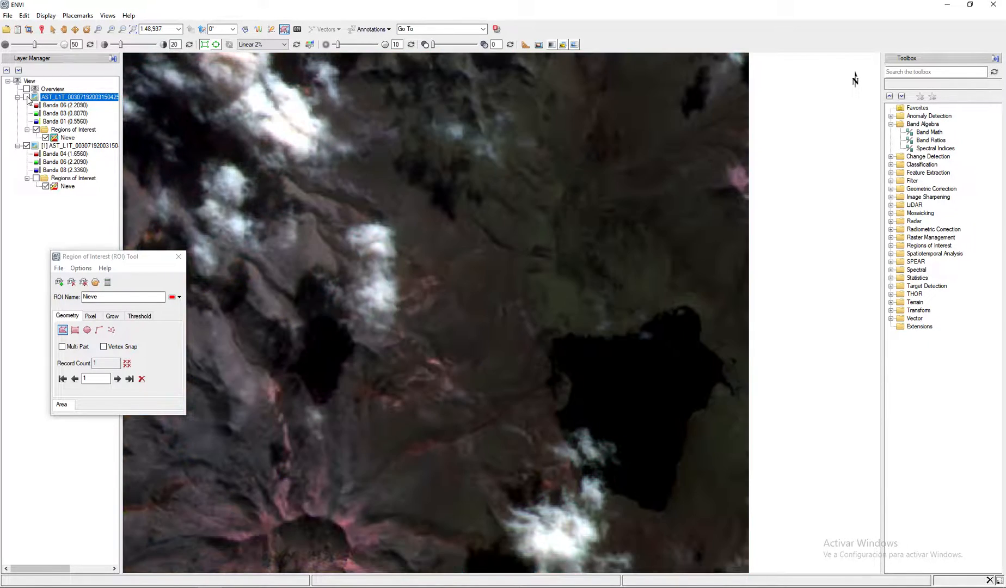
{"action": "left_click", "coordinate": [26, 97]}
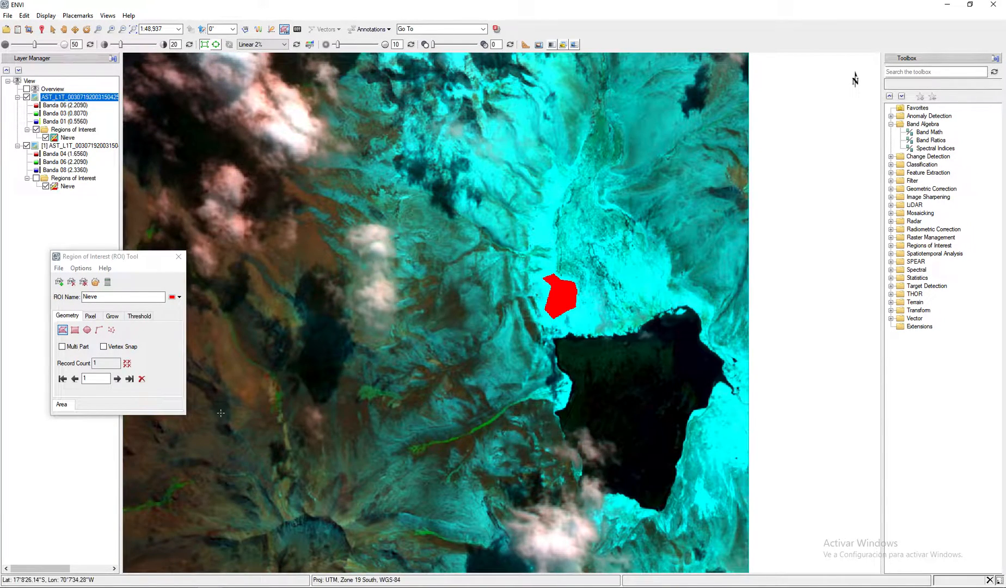
- Draw and accept a small second Nieve polygon southwest of the lake, just west of the white cloud
{"action": "left_click", "coordinate": [471, 515]}
{"action": "right_click", "coordinate": [485, 528]}
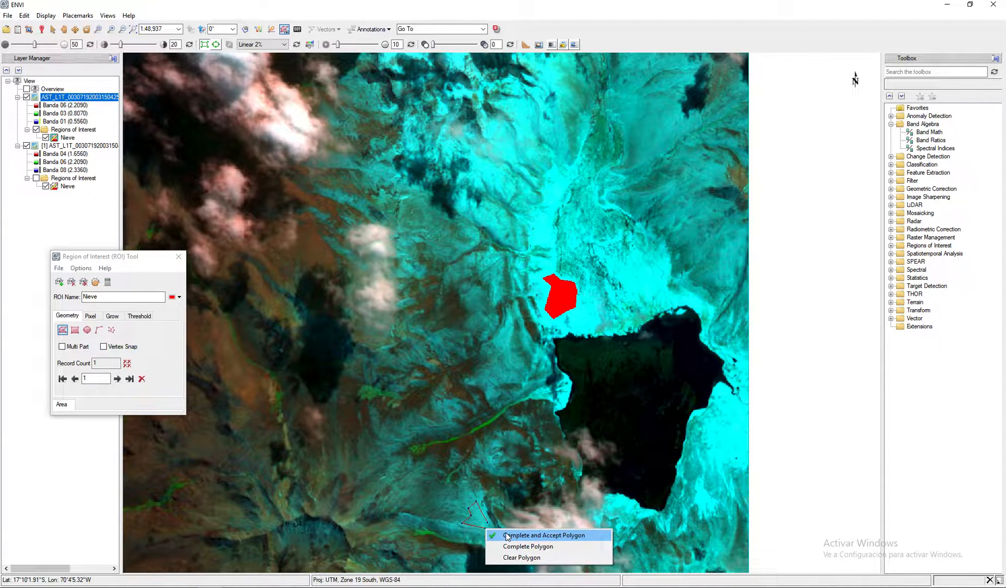
{"action": "left_click", "coordinate": [508, 536]}
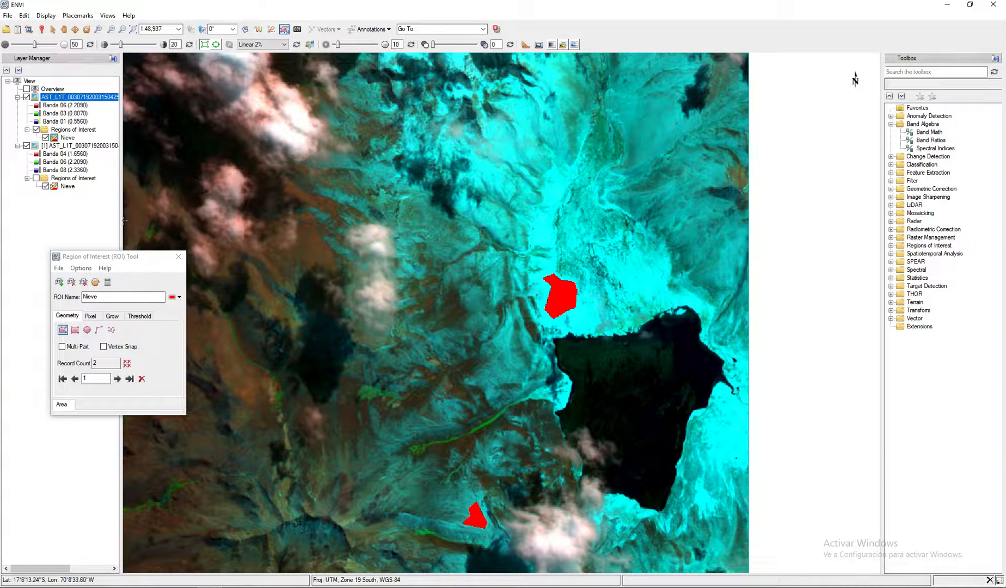
- Create a new region of interest on the 6-3-1 composite and name it Nubes
{"action": "left_click", "coordinate": [133, 29]}
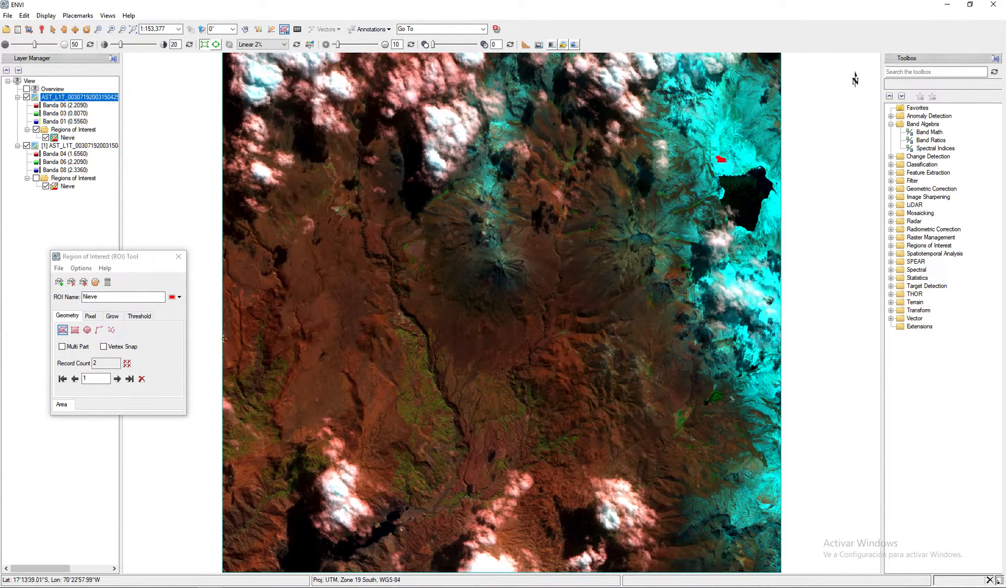
{"action": "left_click", "coordinate": [58, 281]}
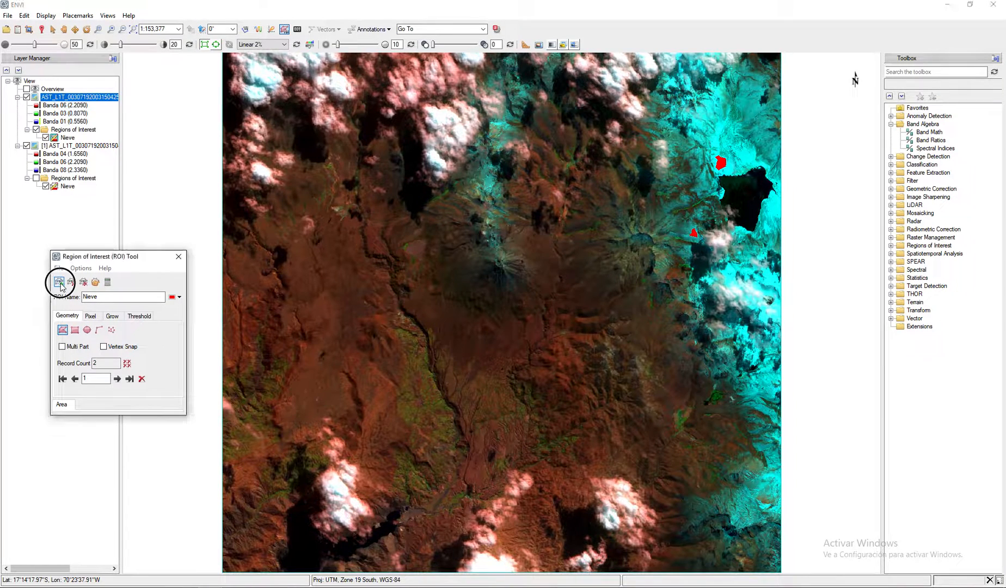
{"action": "left_click", "coordinate": [111, 298]}
{"action": "left_click_drag", "start_coordinate": [112, 301], "coordinate": [68, 296]}
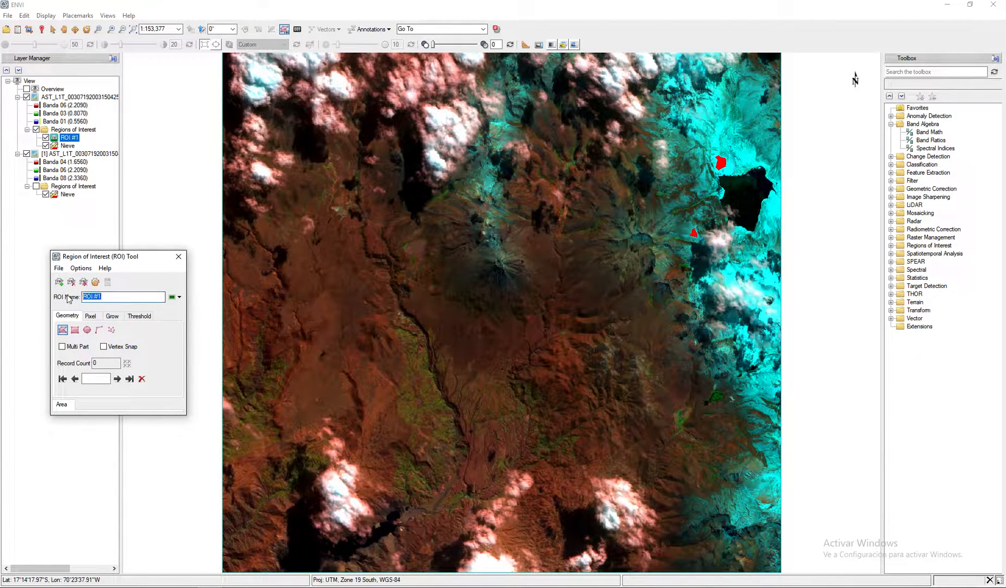
{"action": "type", "text": "Nubes"}
{"action": "key", "text": "Return"}
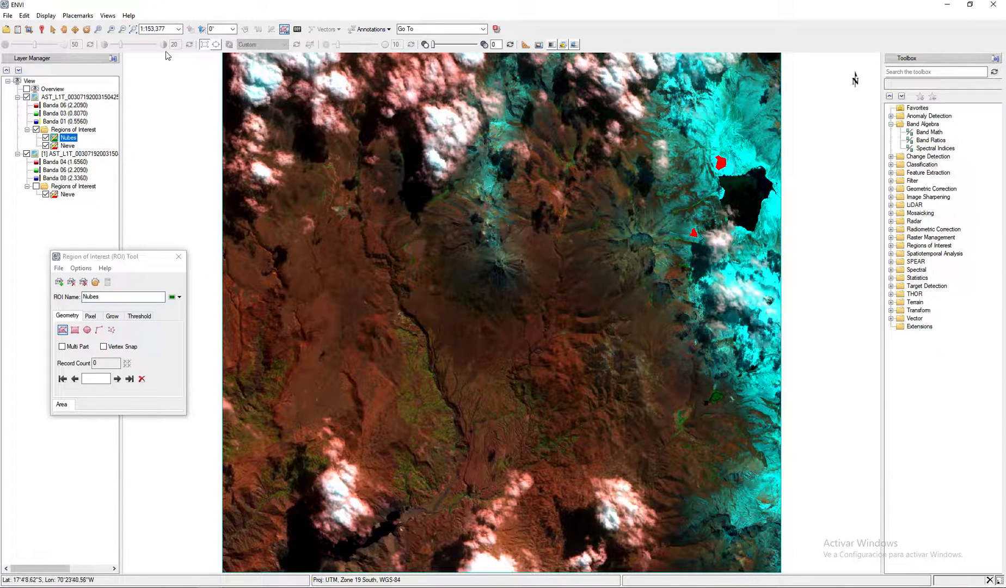
- Draw and accept two freehand Nubes polygons on the eastern cloud mass of the image's northwest, a large one and a smaller one south of it
{"action": "left_click", "coordinate": [99, 30]}
{"action": "left_click_drag", "start_coordinate": [209, 213], "coordinate": [490, 56]}
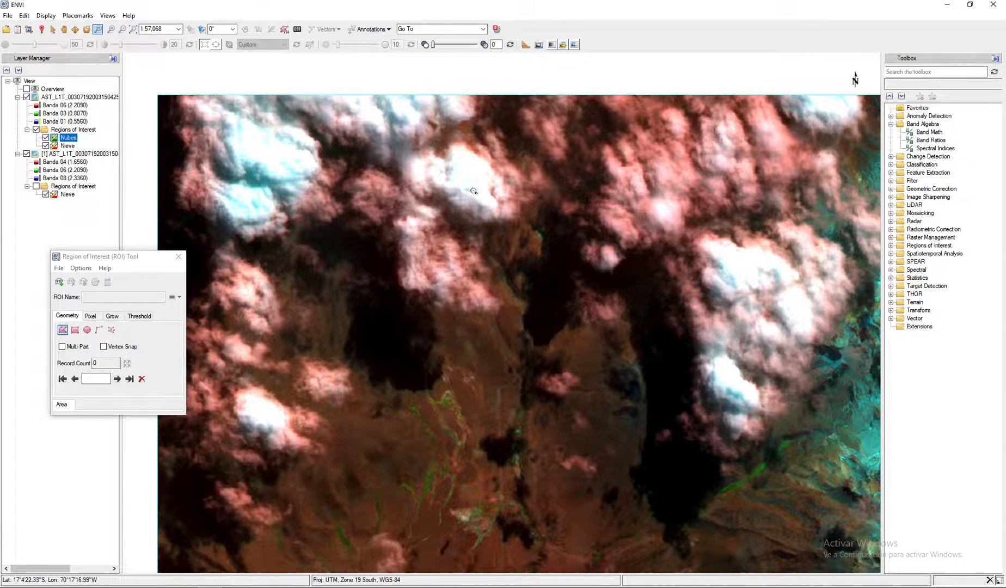
{"action": "left_click", "coordinate": [109, 257]}
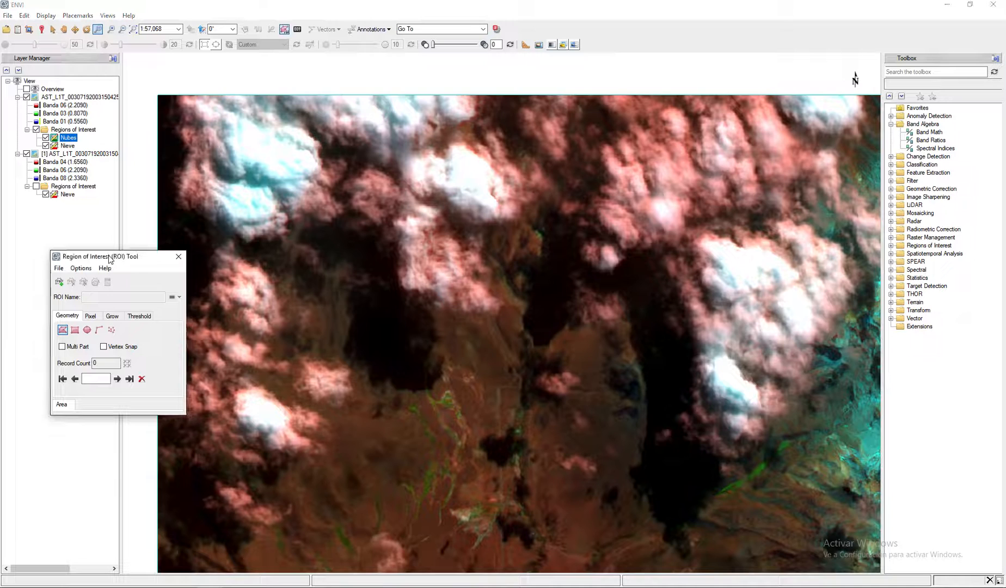
{"action": "left_click", "coordinate": [64, 330]}
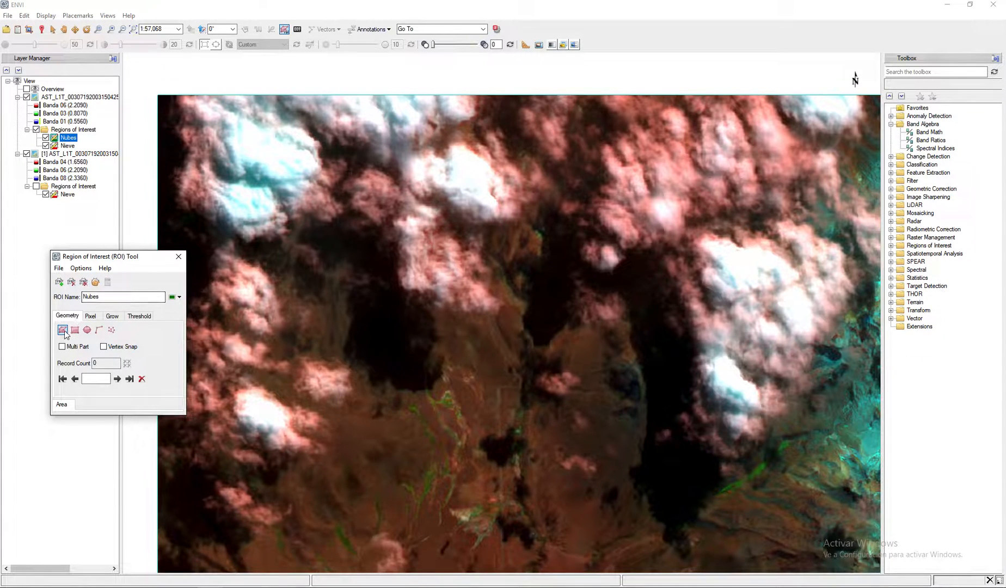
{"action": "mouse_move", "coordinate": [681, 129]}
{"action": "left_mouse_down"}
{"action": "mouse_move", "coordinate": [660, 141]}
{"action": "mouse_move", "coordinate": [649, 196]}
{"action": "mouse_move", "coordinate": [709, 308]}
{"action": "mouse_move", "coordinate": [784, 284]}
{"action": "mouse_move", "coordinate": [774, 244]}
{"action": "mouse_move", "coordinate": [731, 237]}
{"action": "mouse_move", "coordinate": [779, 163]}
{"action": "mouse_move", "coordinate": [737, 108]}
{"action": "mouse_move", "coordinate": [705, 110]}
{"action": "left_mouse_up"}
{"action": "right_click", "coordinate": [705, 110]}
{"action": "left_click", "coordinate": [740, 116]}
{"action": "mouse_move", "coordinate": [720, 363]}
{"action": "left_mouse_down"}
{"action": "mouse_move", "coordinate": [724, 400]}
{"action": "mouse_move", "coordinate": [750, 410]}
{"action": "mouse_move", "coordinate": [741, 348]}
{"action": "mouse_move", "coordinate": [726, 347]}
{"action": "left_mouse_up"}
{"action": "right_click", "coordinate": [725, 346]}
{"action": "left_click", "coordinate": [751, 353]}
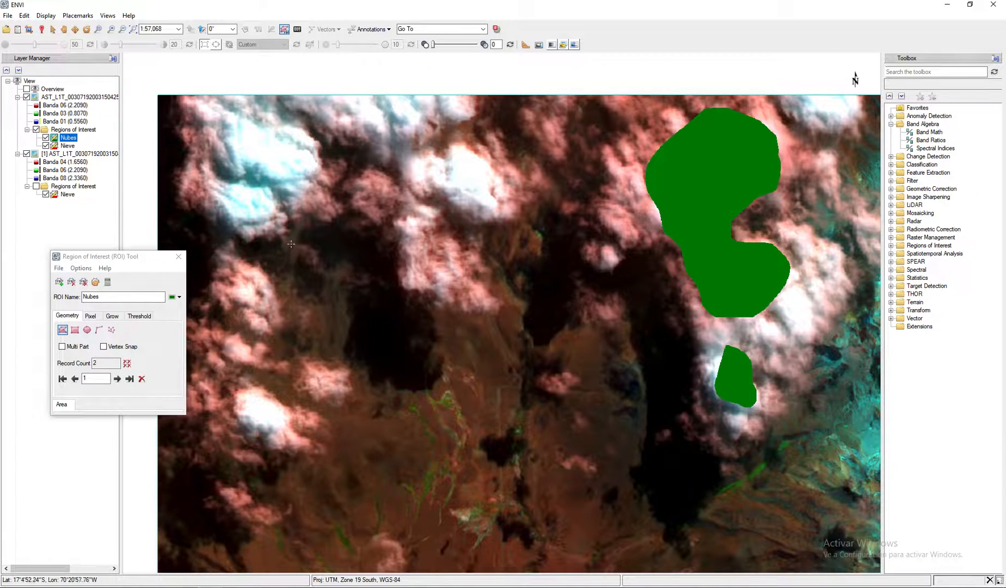
- Draw and accept two more Nubes polygons, one on the small western cloud and one on the bright cloud in the northwest corner
{"action": "mouse_move", "coordinate": [219, 294]}
{"action": "left_mouse_down"}
{"action": "mouse_move", "coordinate": [256, 318]}
{"action": "mouse_move", "coordinate": [268, 294]}
{"action": "mouse_move", "coordinate": [245, 266]}
{"action": "left_mouse_up"}
{"action": "right_click", "coordinate": [245, 267]}
{"action": "left_click", "coordinate": [283, 272]}
{"action": "mouse_move", "coordinate": [236, 107]}
{"action": "left_mouse_down"}
{"action": "mouse_move", "coordinate": [214, 162]}
{"action": "mouse_move", "coordinate": [265, 190]}
{"action": "mouse_move", "coordinate": [336, 128]}
{"action": "mouse_move", "coordinate": [286, 104]}
{"action": "left_mouse_up"}
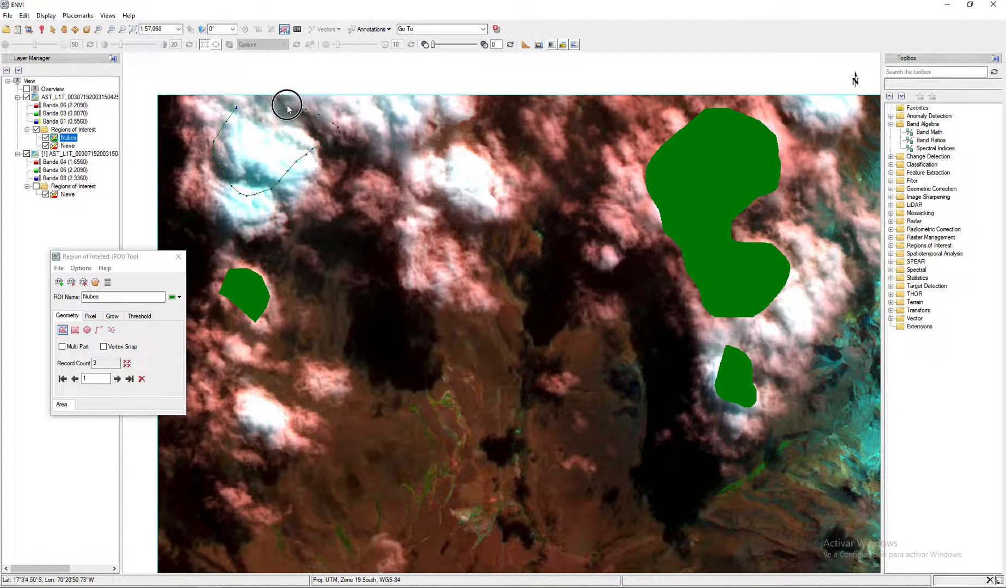
{"action": "right_click", "coordinate": [286, 104]}
{"action": "left_click", "coordinate": [371, 123]}
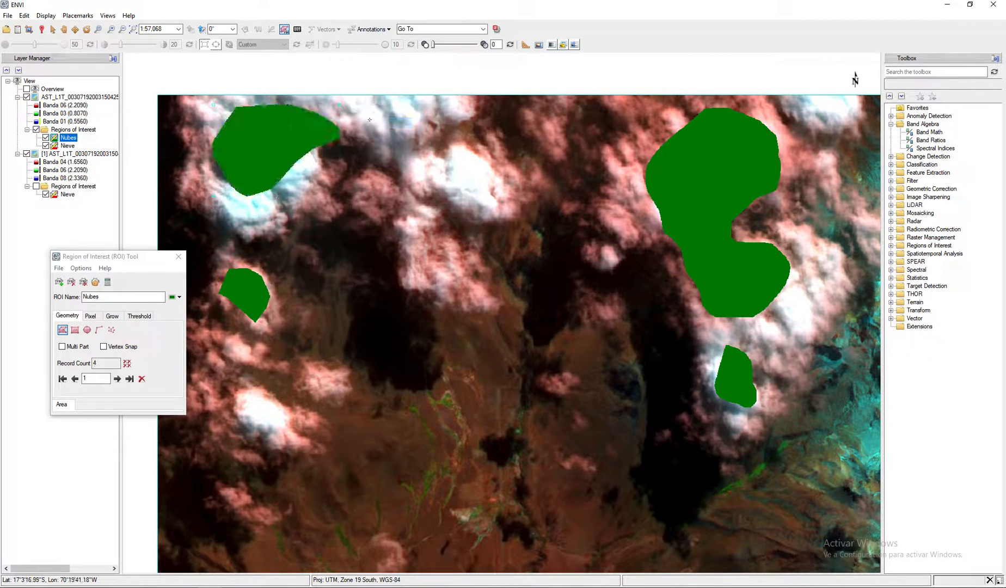
- Draw and accept a Nubes polygon with many vertices over the small pinkish cloud at the northern tip of the southern cloud band
{"action": "left_click", "coordinate": [132, 30]}
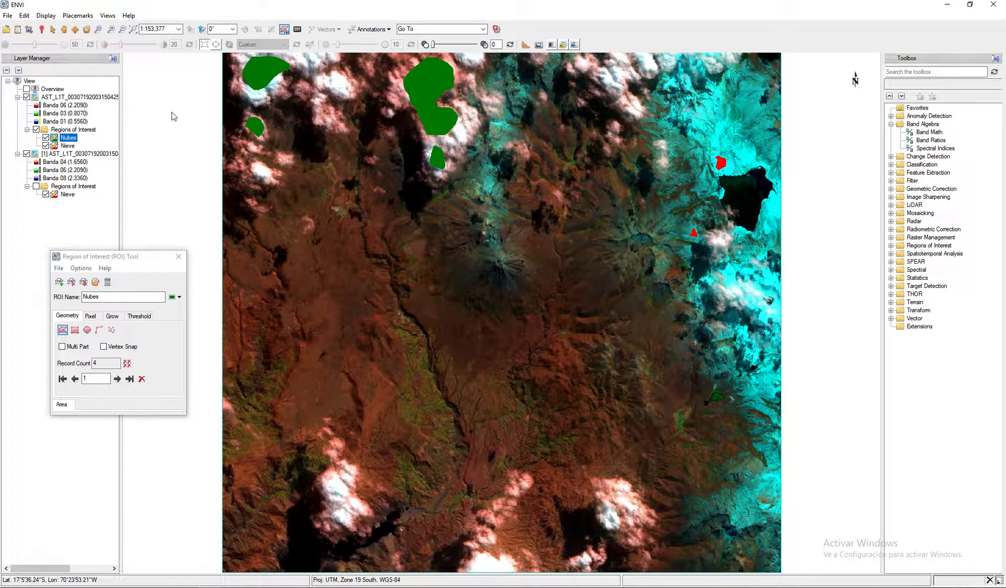
{"action": "left_click", "coordinate": [101, 31]}
{"action": "left_click_drag", "start_coordinate": [459, 428], "coordinate": [667, 572]}
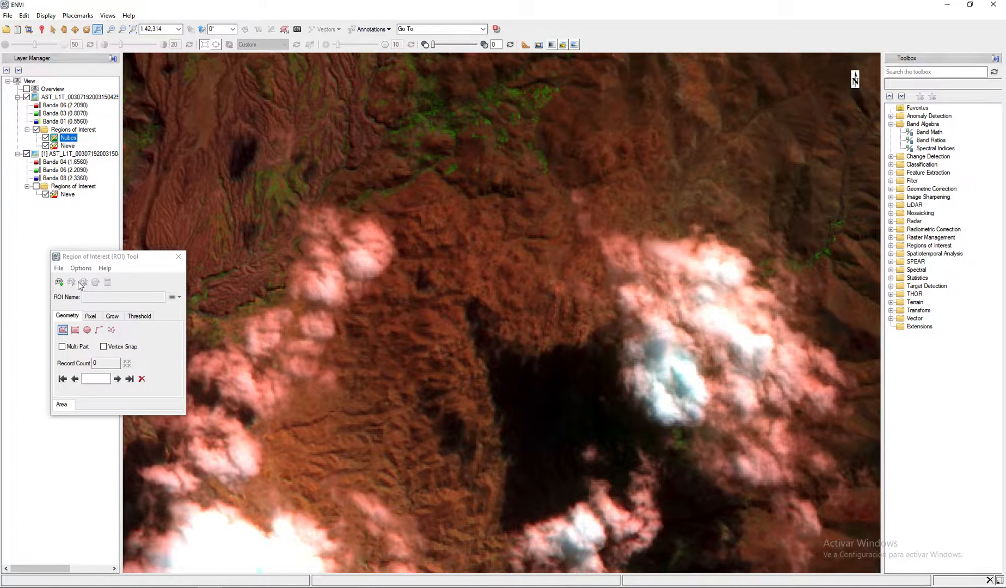
{"action": "left_click", "coordinate": [92, 270]}
{"action": "left_click", "coordinate": [65, 332]}
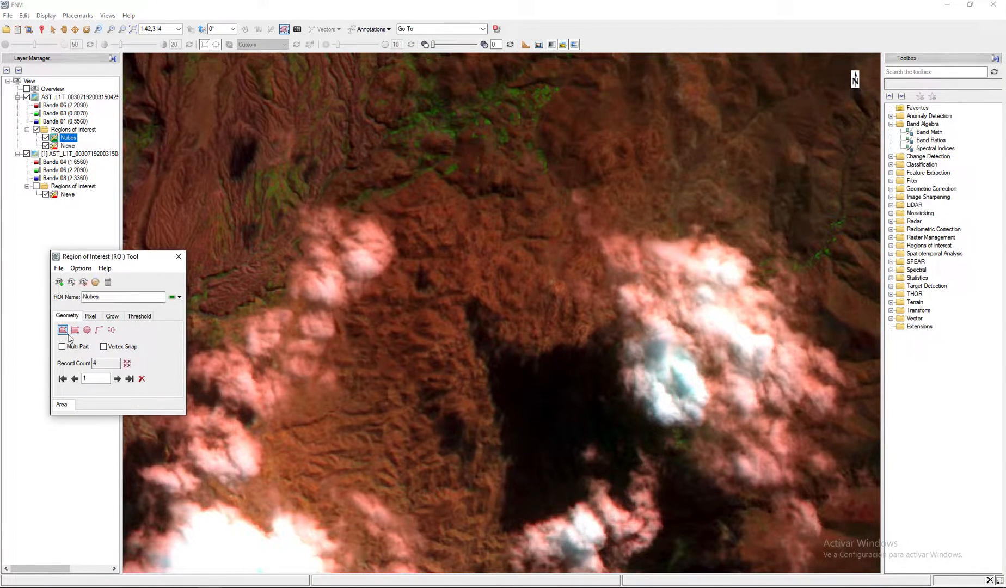
{"action": "left_click", "coordinate": [378, 256]}
{"action": "left_click", "coordinate": [355, 272]}
{"action": "left_click", "coordinate": [342, 278]}
{"action": "left_click", "coordinate": [337, 296]}
{"action": "left_click", "coordinate": [321, 297]}
{"action": "left_click", "coordinate": [313, 295]}
{"action": "left_click", "coordinate": [308, 284]}
{"action": "left_click", "coordinate": [316, 265]}
{"action": "left_click", "coordinate": [316, 248]}
{"action": "left_click", "coordinate": [318, 238]}
{"action": "left_click", "coordinate": [325, 248]}
{"action": "left_click", "coordinate": [358, 235]}
{"action": "right_click", "coordinate": [365, 232]}
{"action": "left_click", "coordinate": [393, 237]}
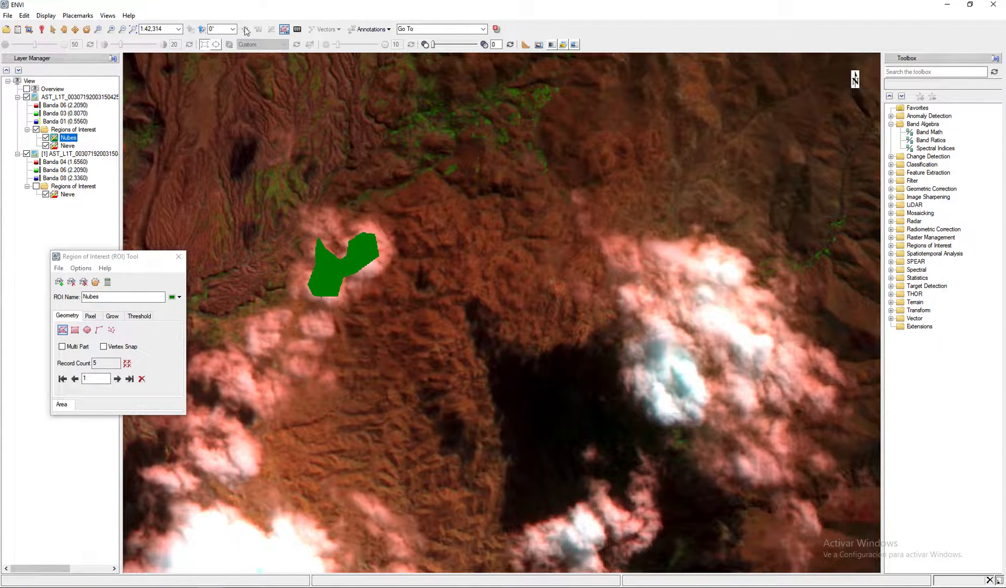
- Create a new region of interest named Vegetacion, with the green valley west of the canyon in close view
{"action": "left_click", "coordinate": [63, 29]}
{"action": "left_click_drag", "start_coordinate": [469, 209], "coordinate": [791, 473]}
{"action": "left_click_drag", "start_coordinate": [425, 252], "coordinate": [625, 273]}
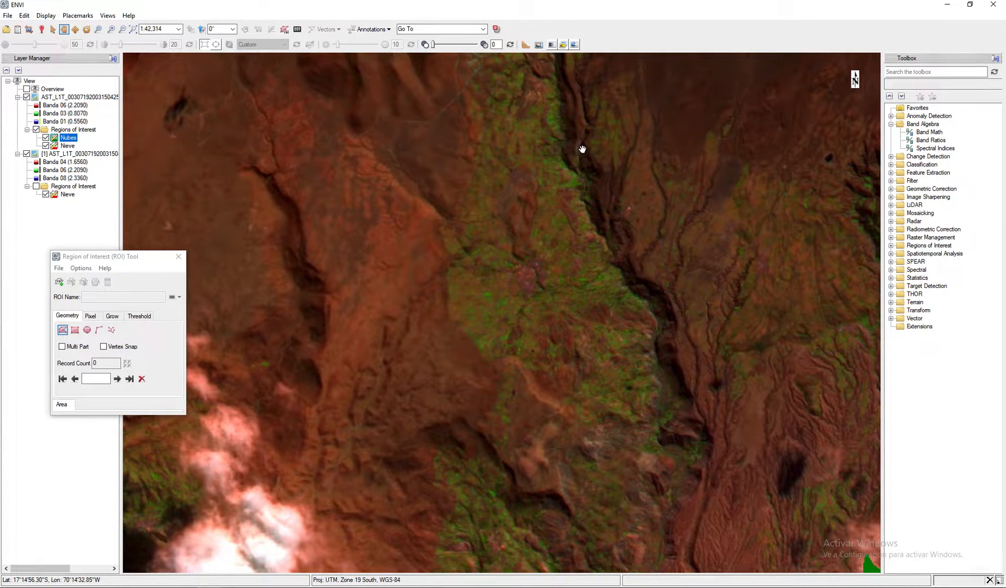
{"action": "left_click", "coordinate": [111, 31]}
{"action": "left_click", "coordinate": [111, 31]}
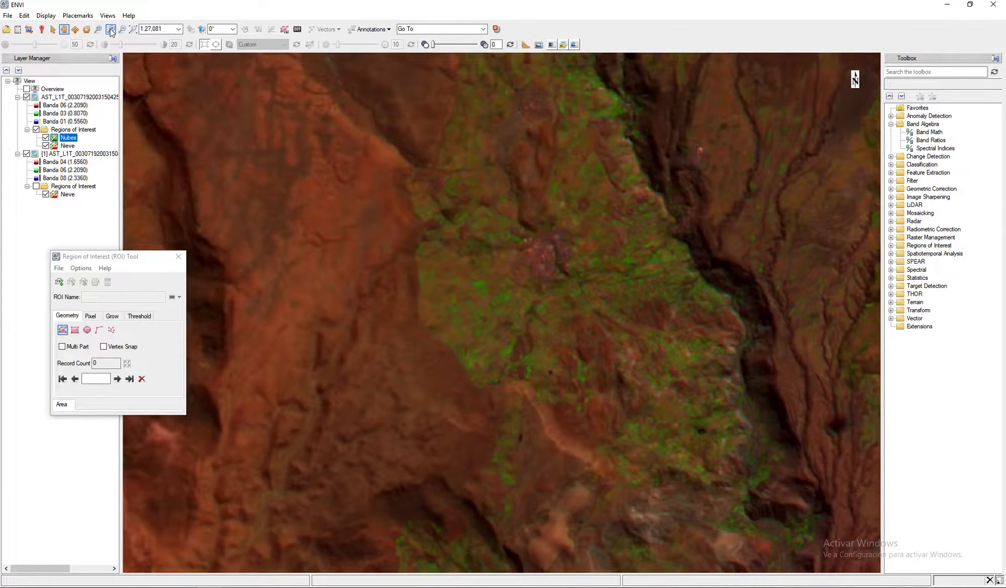
{"action": "left_click", "coordinate": [111, 31]}
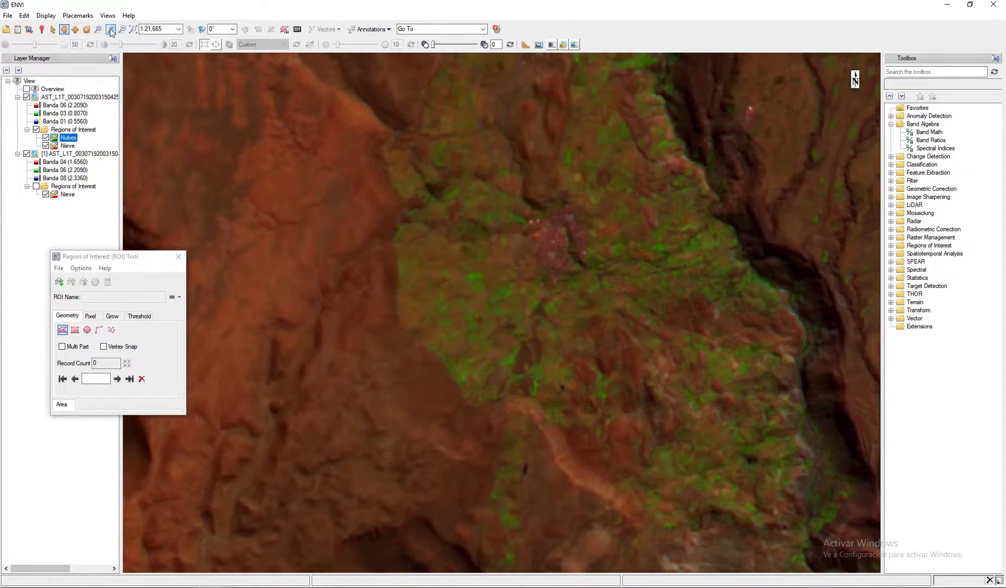
{"action": "left_click", "coordinate": [59, 283]}
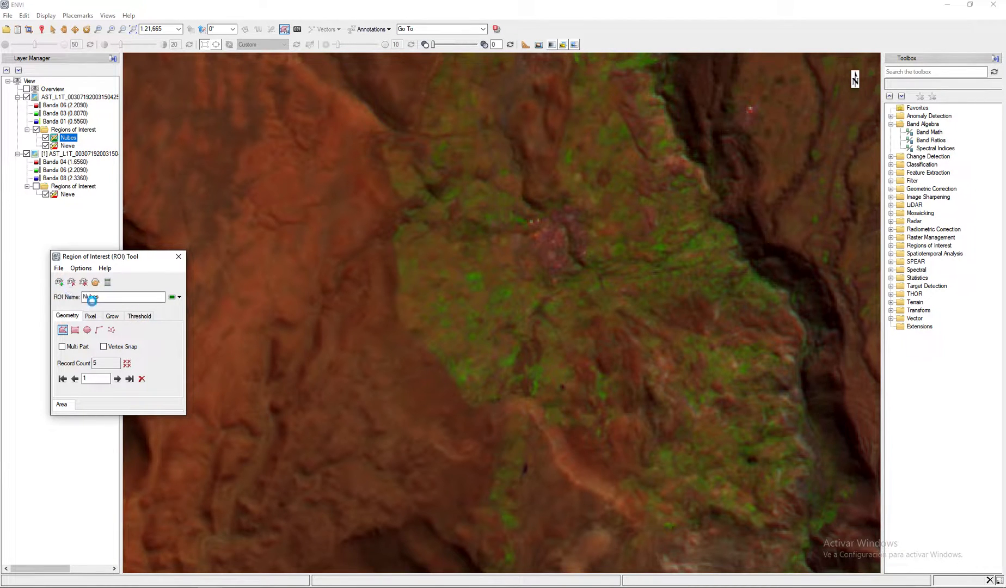
{"action": "left_click_drag", "start_coordinate": [116, 300], "coordinate": [82, 298]}
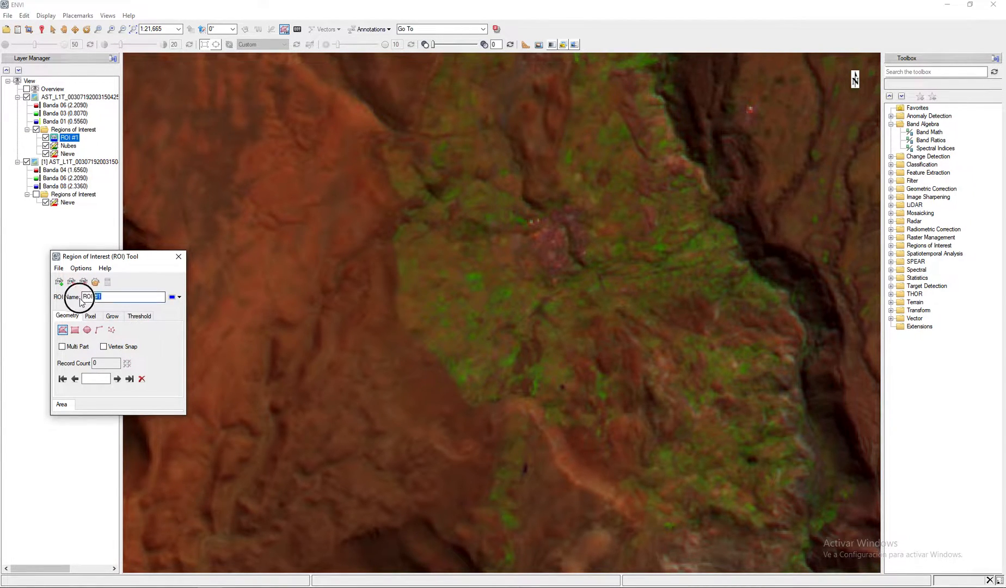
{"action": "type", "text": "Vegetacion"}
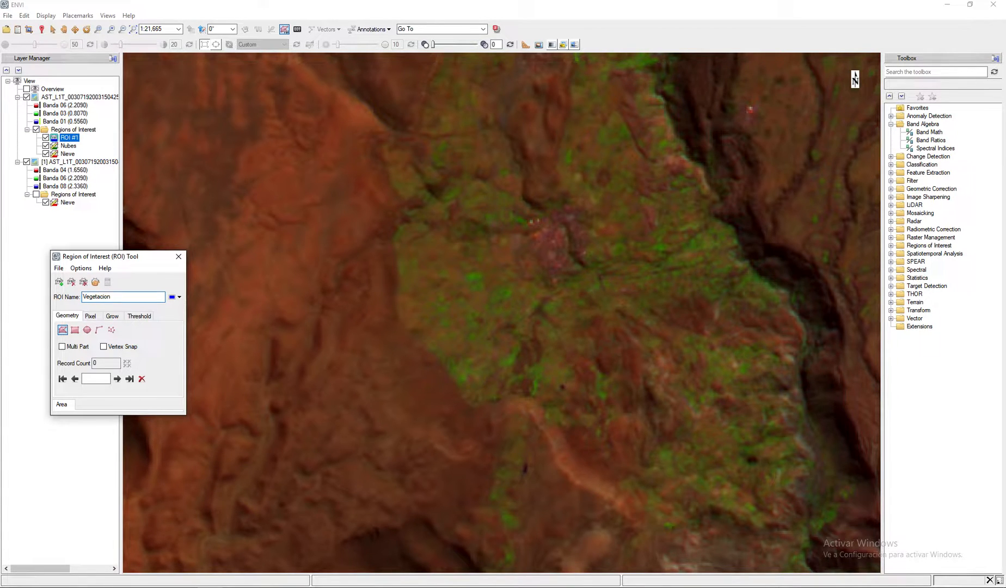
{"action": "key", "text": "Return"}
- Draw and accept a small Vegetacion polygon on the green fields west of the reddish town
{"action": "left_click", "coordinate": [465, 286]}
{"action": "left_click", "coordinate": [469, 278]}
{"action": "left_click", "coordinate": [469, 280]}
{"action": "left_click", "coordinate": [474, 279]}
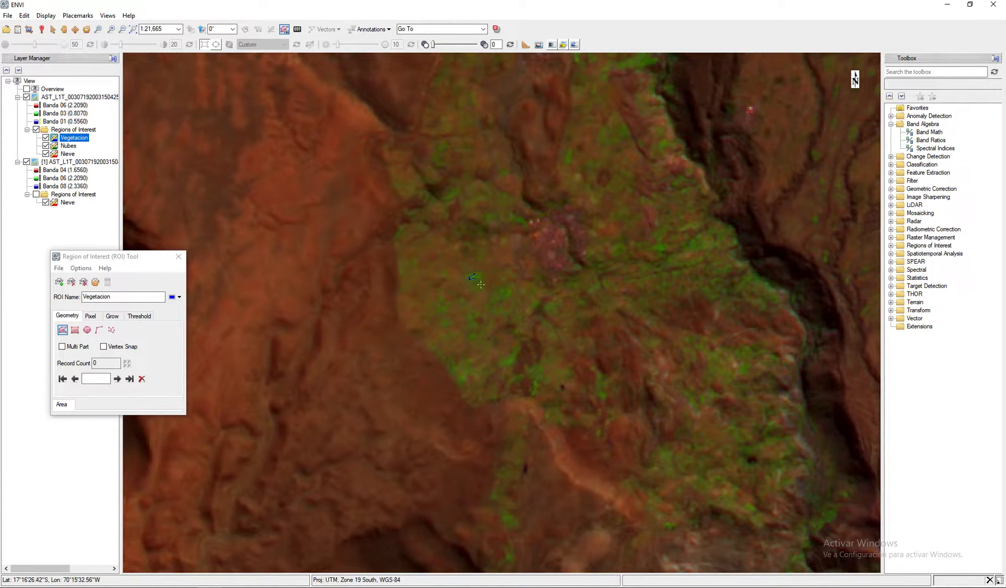
{"action": "left_click", "coordinate": [478, 288]}
{"action": "right_click", "coordinate": [481, 274]}
{"action": "left_click", "coordinate": [522, 282]}
- Draw and accept two more small Vegetacion polygons, one east of the town near the canyon and one on the green strip farther south
{"action": "left_click", "coordinate": [700, 238]}
{"action": "left_click", "coordinate": [684, 249]}
{"action": "left_click", "coordinate": [698, 248]}
{"action": "right_click", "coordinate": [700, 249]}
{"action": "left_click", "coordinate": [729, 256]}
{"action": "left_click", "coordinate": [505, 524]}
{"action": "left_click", "coordinate": [515, 525]}
{"action": "right_click", "coordinate": [512, 524]}
{"action": "left_click", "coordinate": [530, 530]}
- Draw and accept a small Vegetacion polygon on the narrow green patch south of the pinkish flat, east of the upper canyon
{"action": "left_click", "coordinate": [134, 29]}
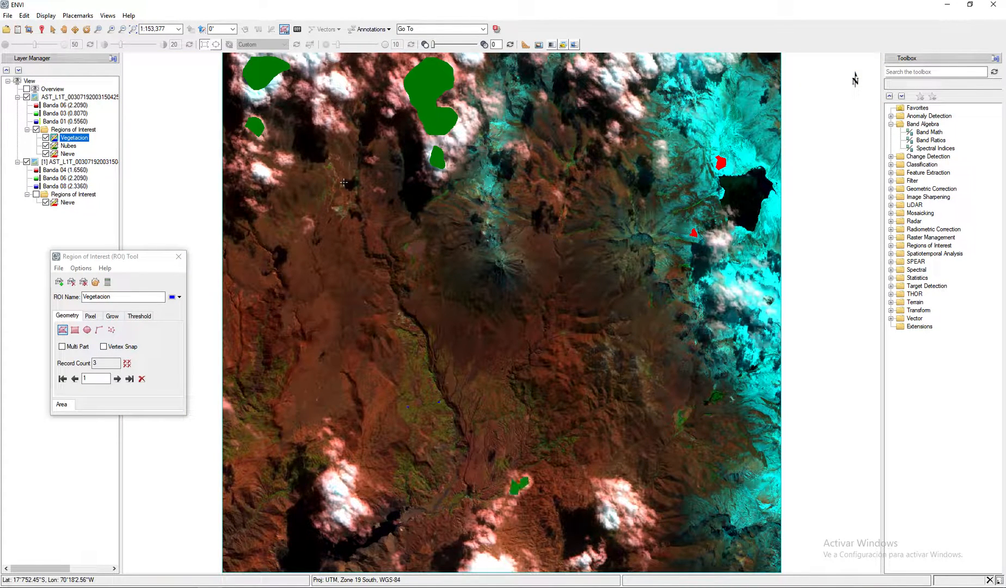
{"action": "left_click", "coordinate": [98, 29]}
{"action": "left_click", "coordinate": [391, 244]}
{"action": "left_click_drag", "start_coordinate": [390, 244], "coordinate": [461, 299]}
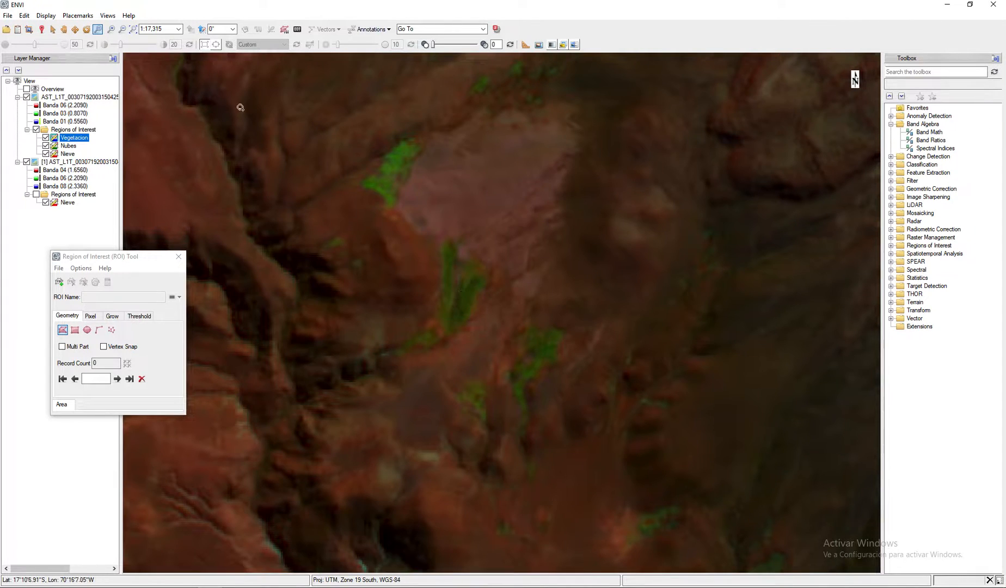
{"action": "left_click", "coordinate": [80, 260]}
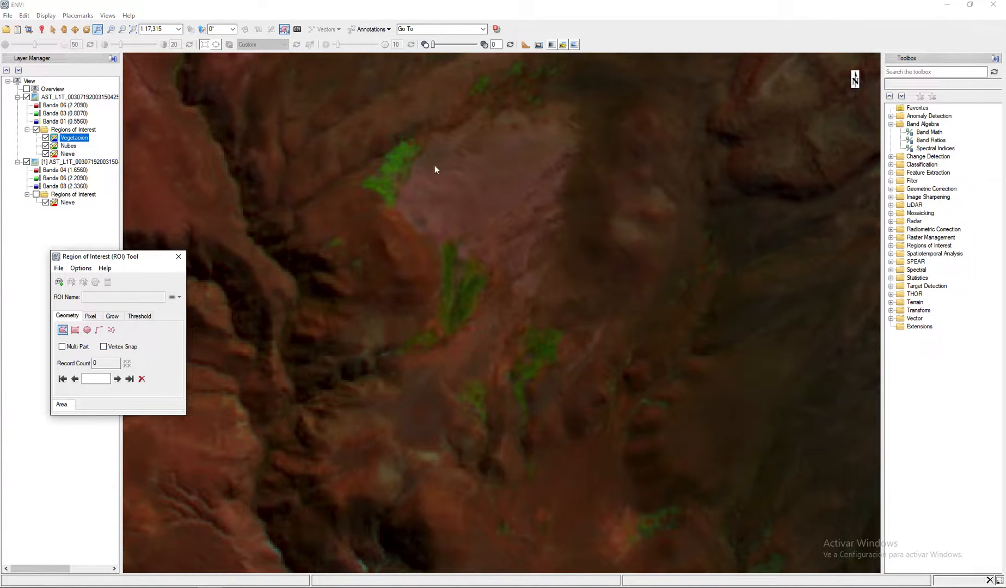
{"action": "left_click", "coordinate": [470, 281]}
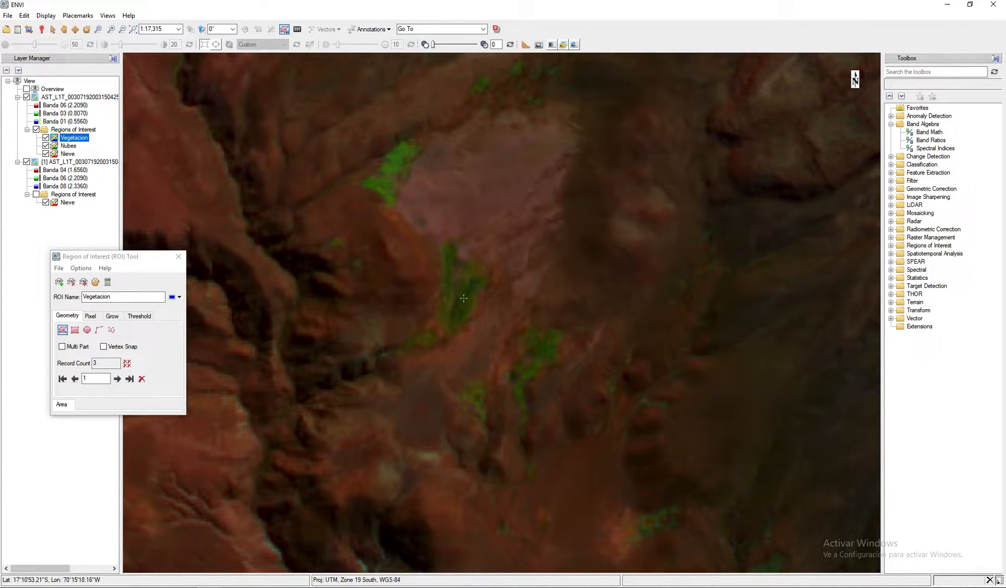
{"action": "left_click", "coordinate": [464, 298]}
{"action": "left_click", "coordinate": [479, 283]}
{"action": "right_click", "coordinate": [479, 283]}
{"action": "left_click", "coordinate": [539, 285]}
- Draw and accept another small Vegetacion polygon on the bright green patch at the northwestern edge of the pinkish flat
{"action": "left_click", "coordinate": [401, 151]}
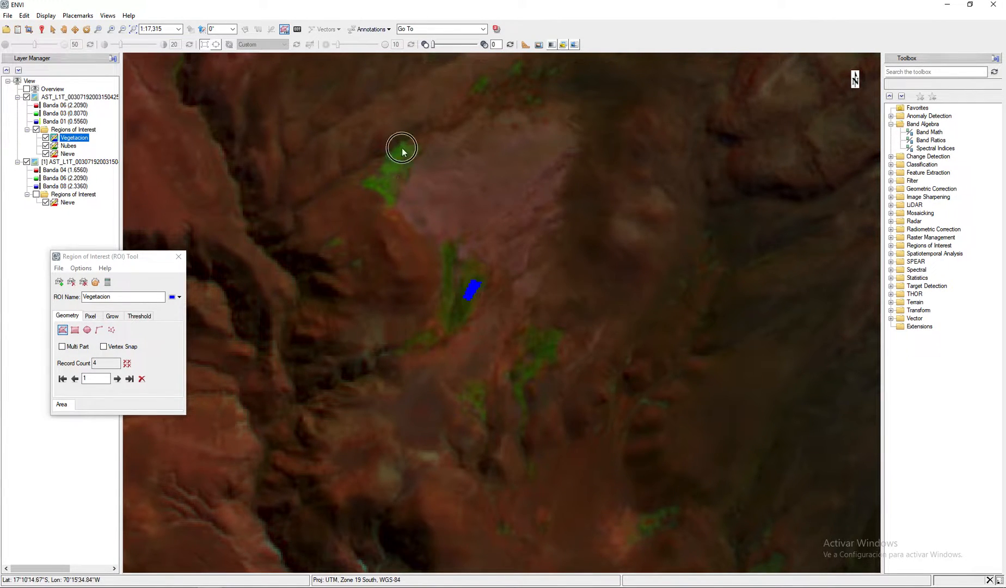
{"action": "left_click", "coordinate": [392, 170]}
{"action": "left_click", "coordinate": [398, 157]}
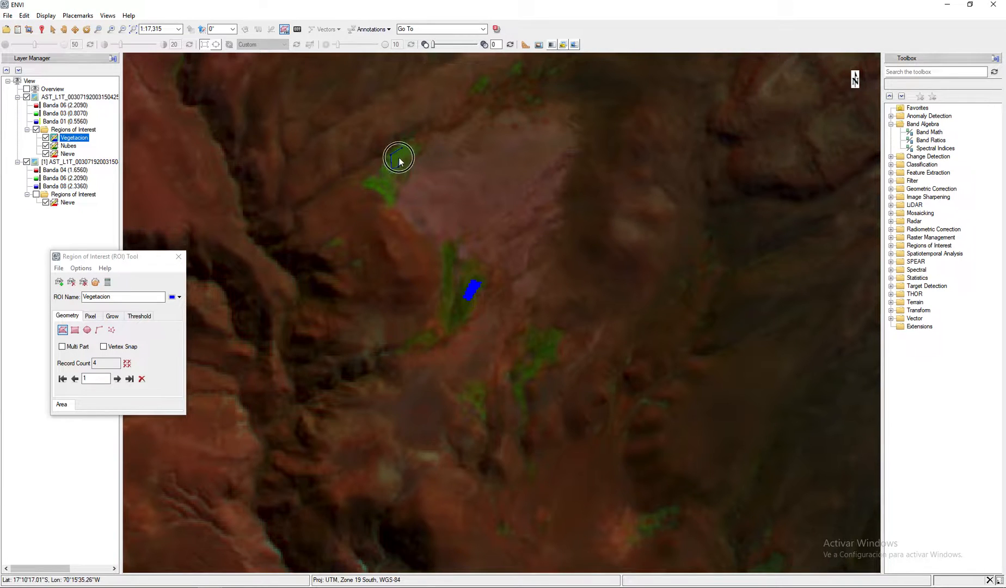
{"action": "right_click", "coordinate": [407, 155]}
{"action": "left_click", "coordinate": [435, 161]}
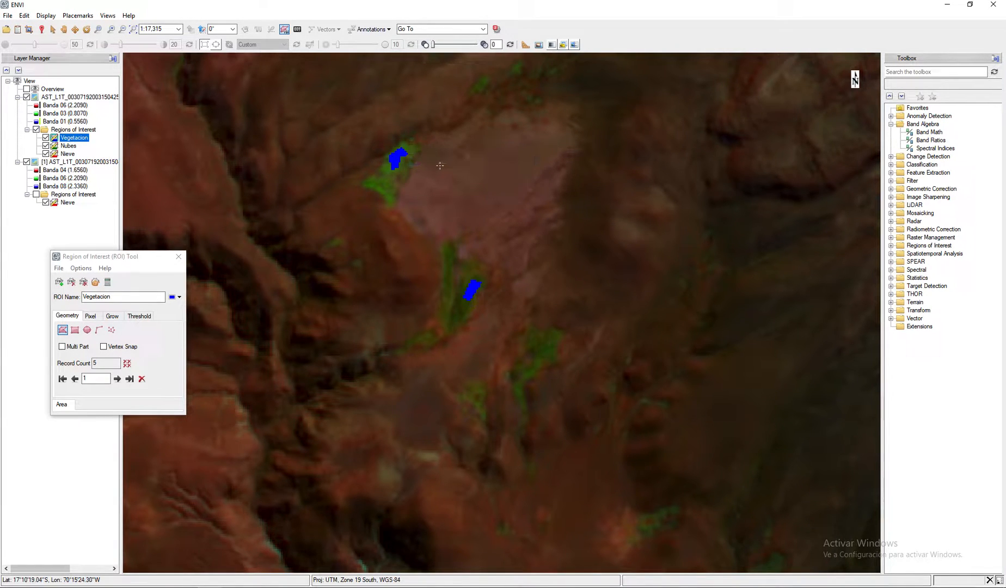
- Compare the 6-3-1 composite with the 4-6-8 composite beneath it, and examine the dark lake near the eastern edge up close
{"action": "left_click", "coordinate": [134, 30]}
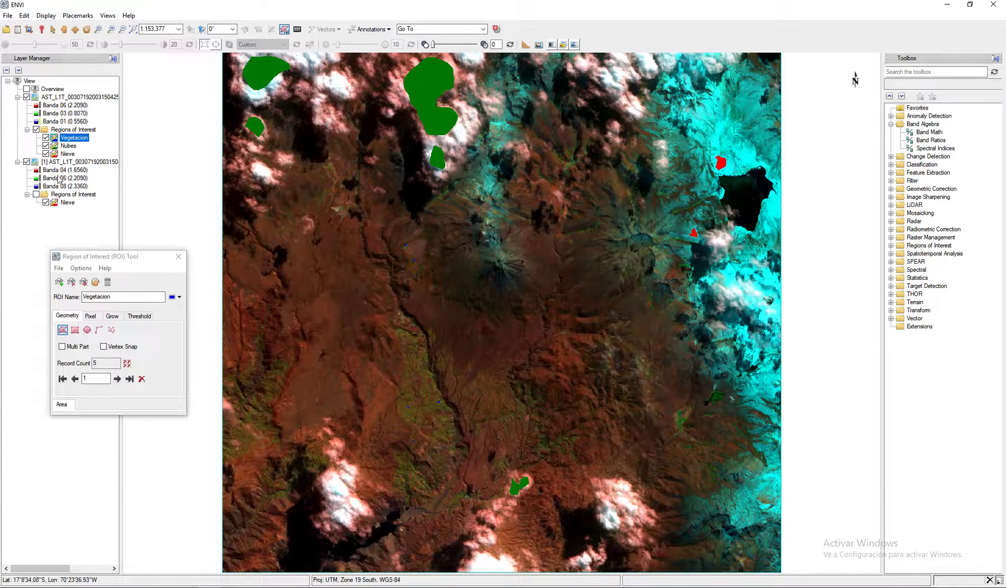
{"action": "left_click", "coordinate": [27, 97]}
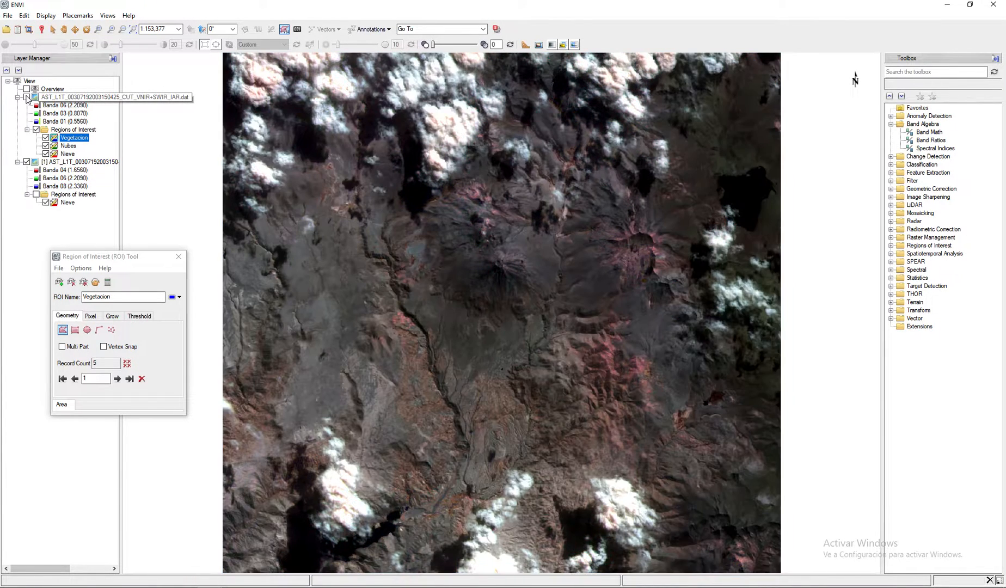
{"action": "left_click", "coordinate": [26, 97]}
{"action": "left_click", "coordinate": [27, 97]}
{"action": "left_click", "coordinate": [27, 97]}
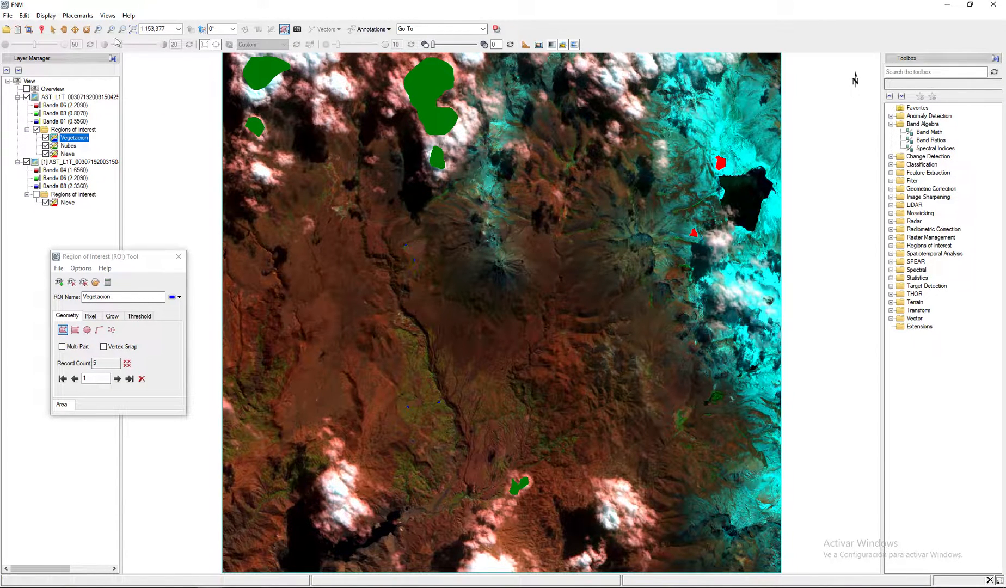
{"action": "left_click", "coordinate": [97, 29]}
{"action": "left_click_drag", "start_coordinate": [659, 137], "coordinate": [794, 270]}
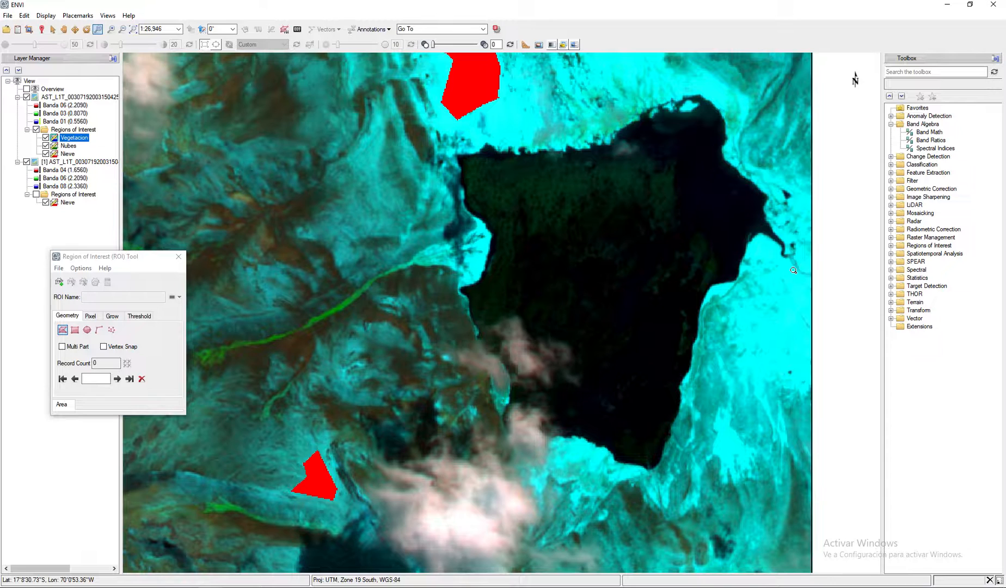
{"action": "left_click", "coordinate": [133, 29]}
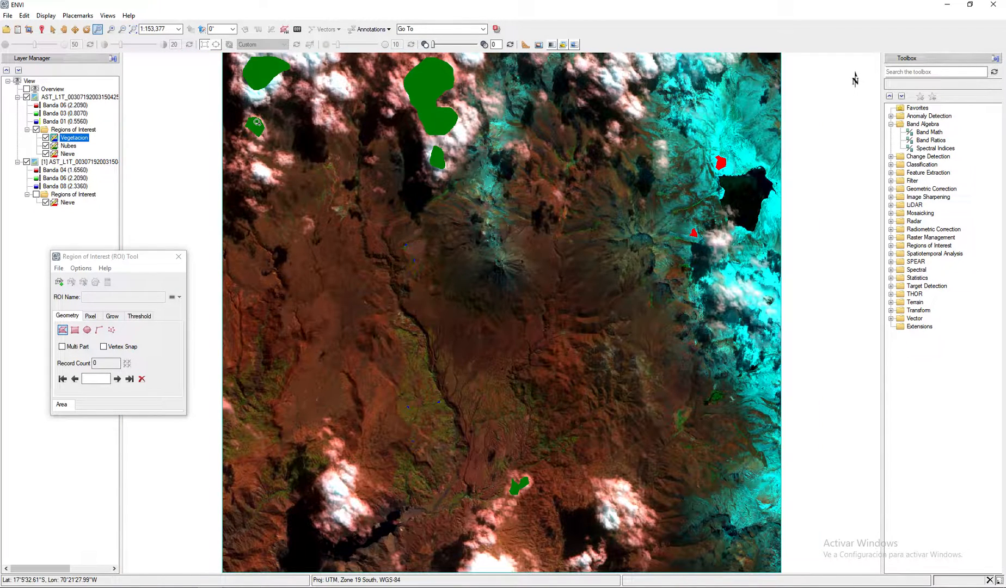
- Create a new region of interest named Agua, with the full scene in view
{"action": "left_click", "coordinate": [59, 283]}
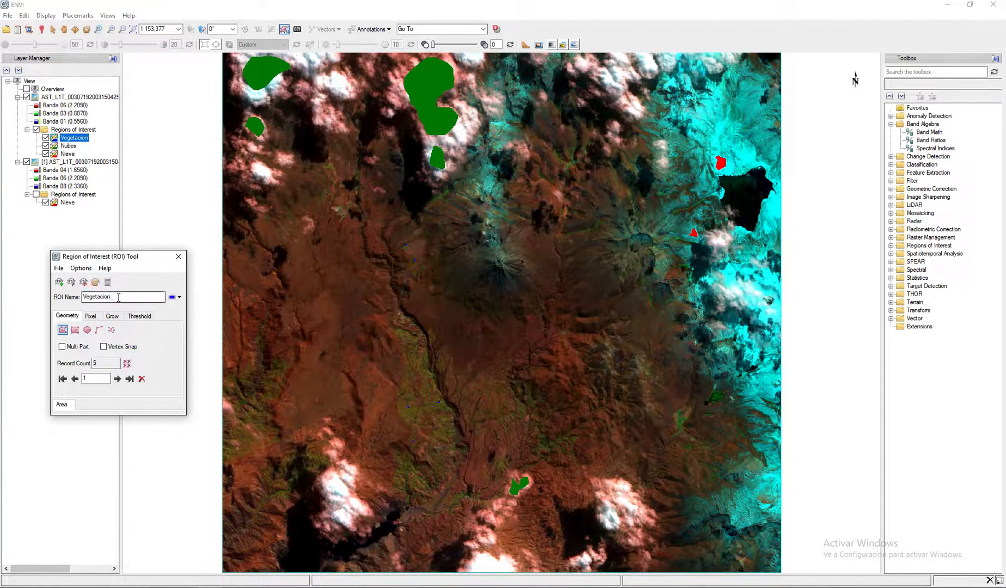
{"action": "left_click", "coordinate": [117, 298]}
{"action": "left_click_drag", "start_coordinate": [109, 297], "coordinate": [62, 296]}
{"action": "type", "text": "Agua"}
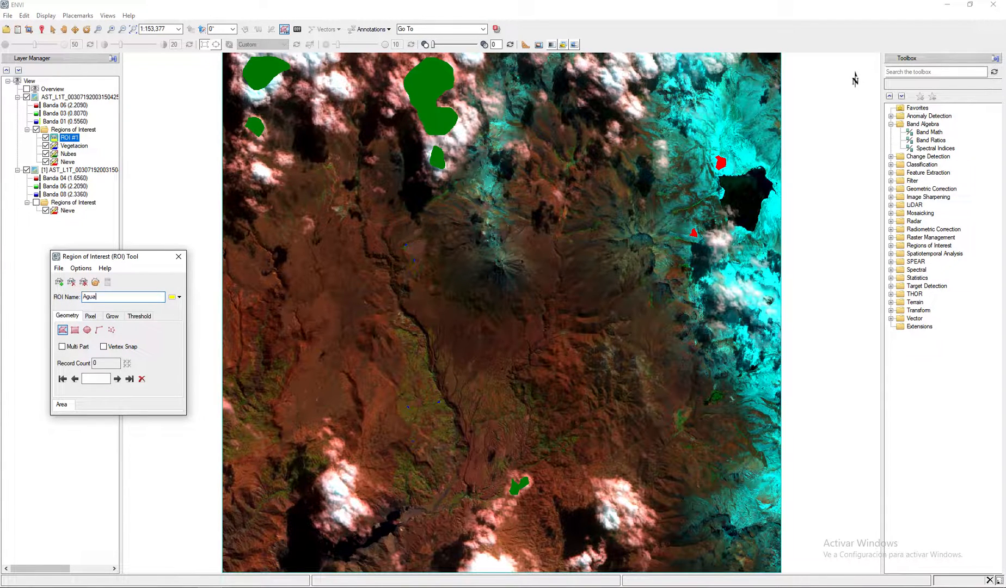
{"action": "key", "text": "Return"}
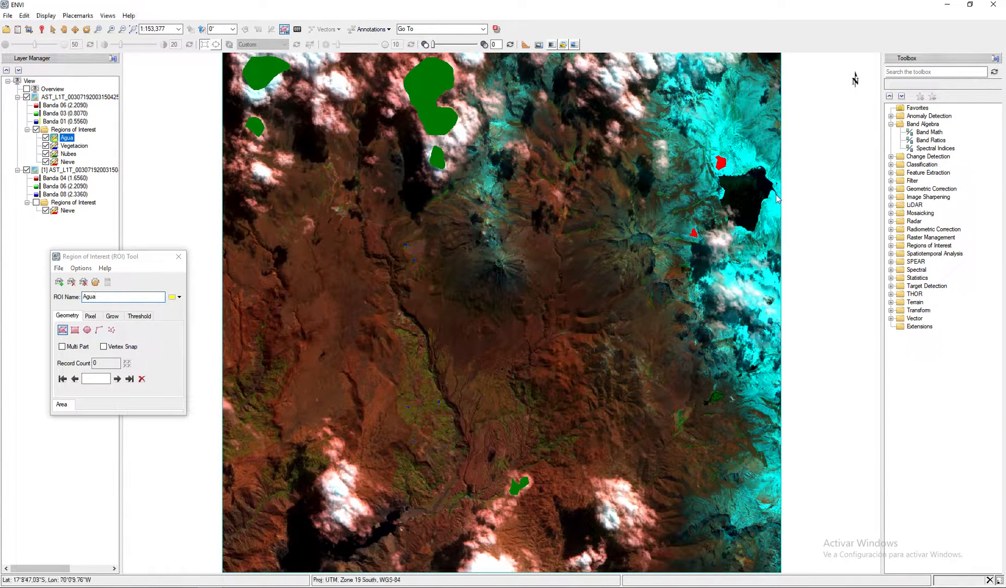
- Draw and accept a triangular Agua polygon inside the dark lake near the eastern edge of the scene
{"action": "left_click", "coordinate": [749, 185]}
{"action": "left_click", "coordinate": [733, 197]}
{"action": "left_click", "coordinate": [746, 210]}
{"action": "right_click", "coordinate": [746, 210]}
{"action": "left_click", "coordinate": [760, 217]}
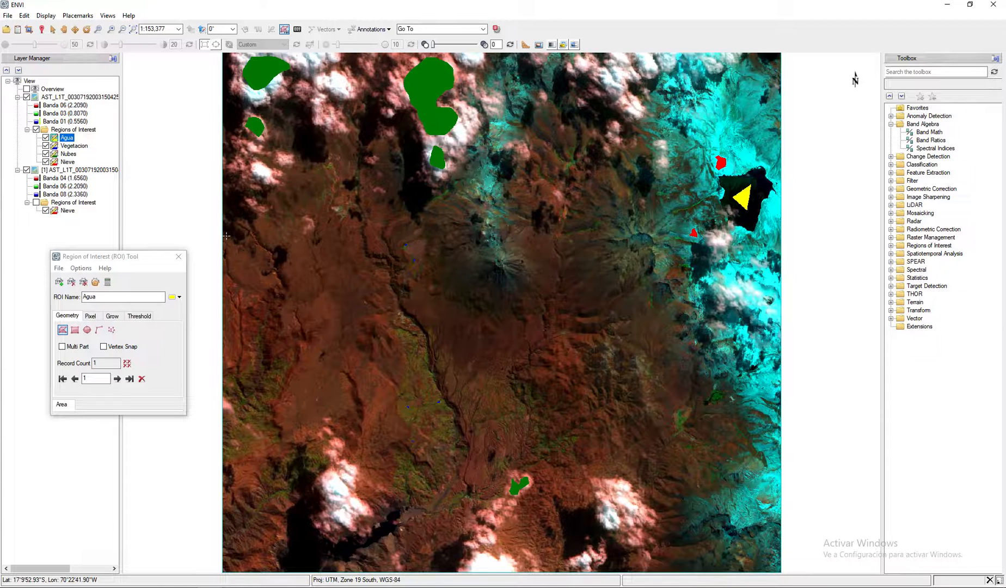
- Create a new region of interest named Sombras
{"action": "left_click", "coordinate": [60, 282]}
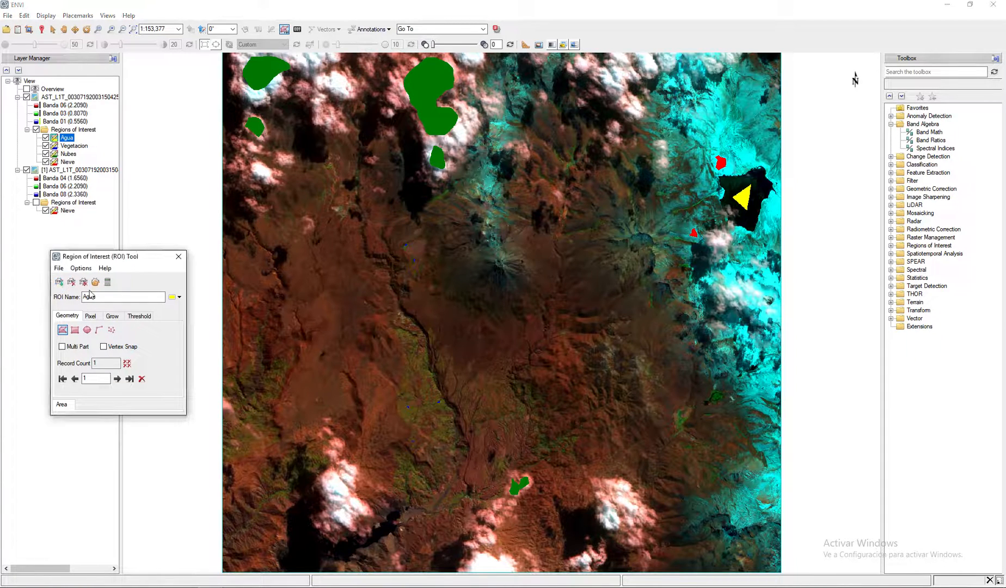
{"action": "left_click_drag", "start_coordinate": [109, 297], "coordinate": [68, 299]}
{"action": "type", "text": "So"}
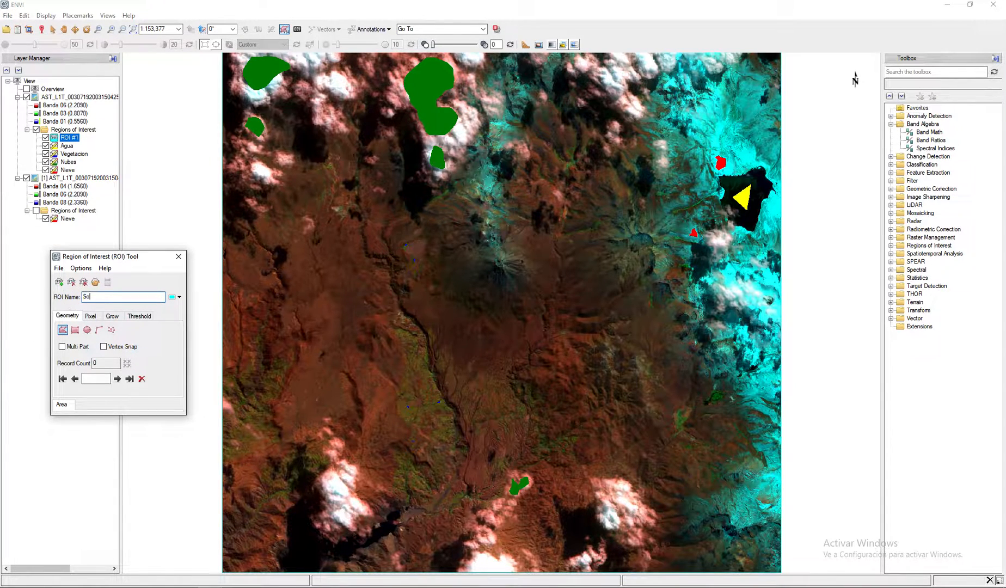
{"action": "type", "text": "mbras"}
{"action": "key", "text": "Return"}
- Draw and accept two small Sombras polygons on cloud shadows, one south of the large northern cloud and one in the northwest
{"action": "left_click", "coordinate": [411, 190]}
{"action": "left_click", "coordinate": [416, 202]}
{"action": "left_click", "coordinate": [428, 196]}
{"action": "right_click", "coordinate": [422, 191]}
{"action": "left_click", "coordinate": [433, 196]}
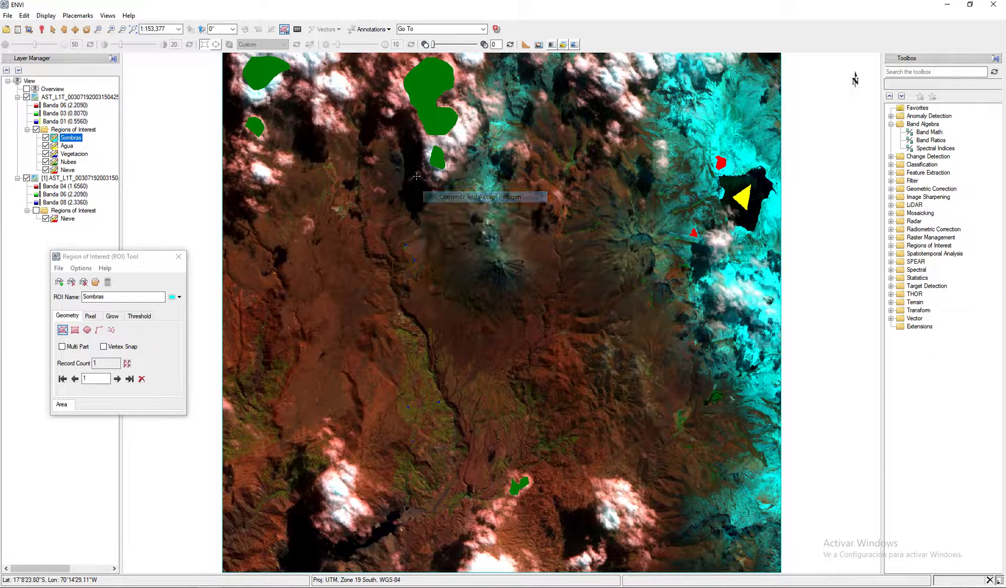
{"action": "left_click", "coordinate": [309, 151]}
{"action": "right_click", "coordinate": [309, 152]}
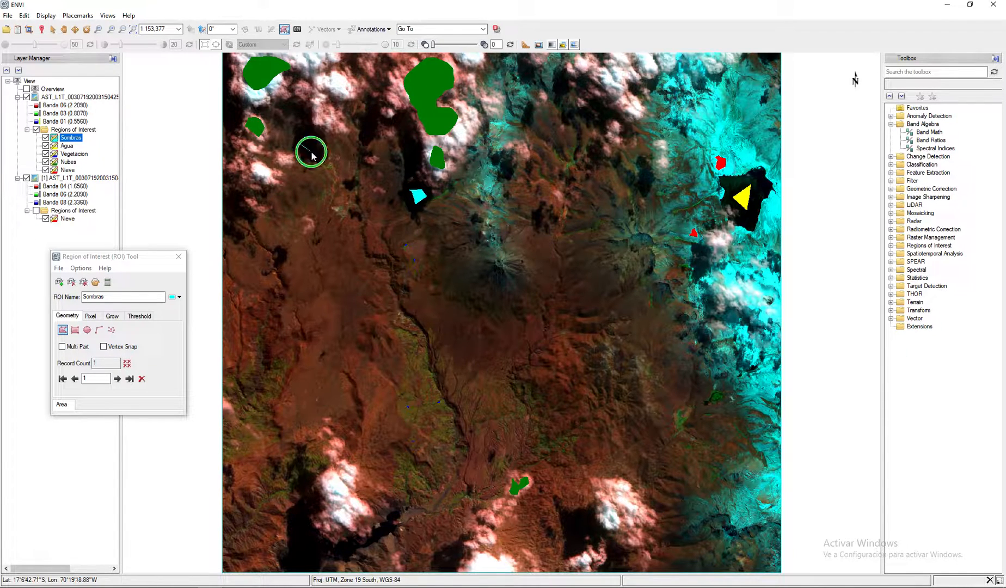
{"action": "left_click", "coordinate": [327, 157]}
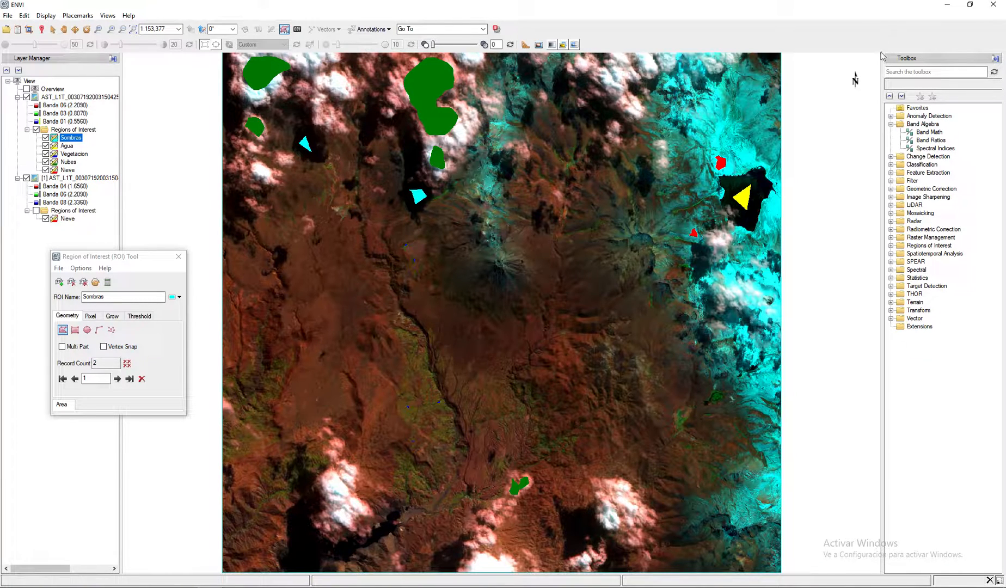
- Move the ROI Tool window off the image and start the Maximum Likelihood supervised classification
{"action": "left_click", "coordinate": [890, 124]}
{"action": "left_click_drag", "start_coordinate": [140, 261], "coordinate": [108, 252]}
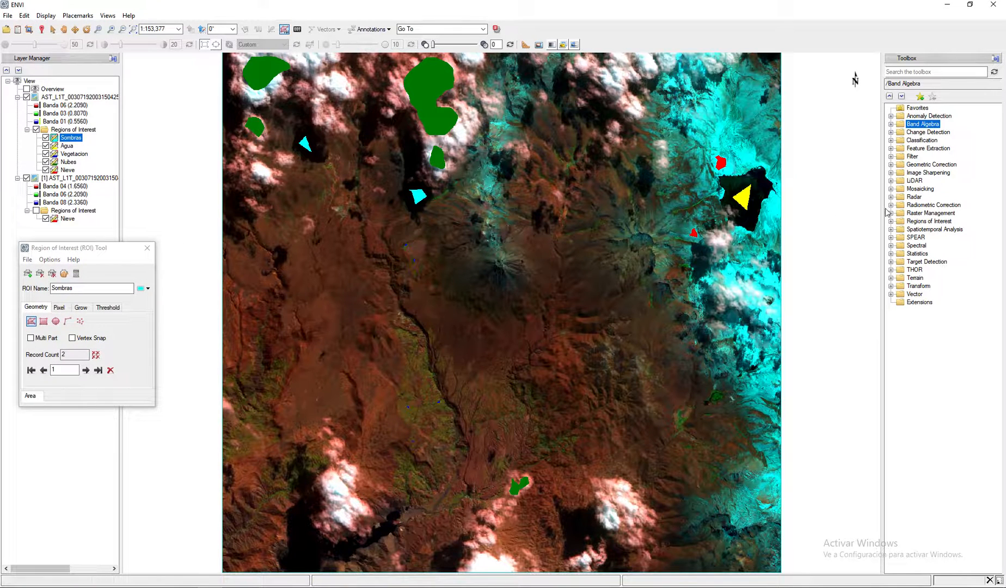
{"action": "left_click", "coordinate": [891, 140]}
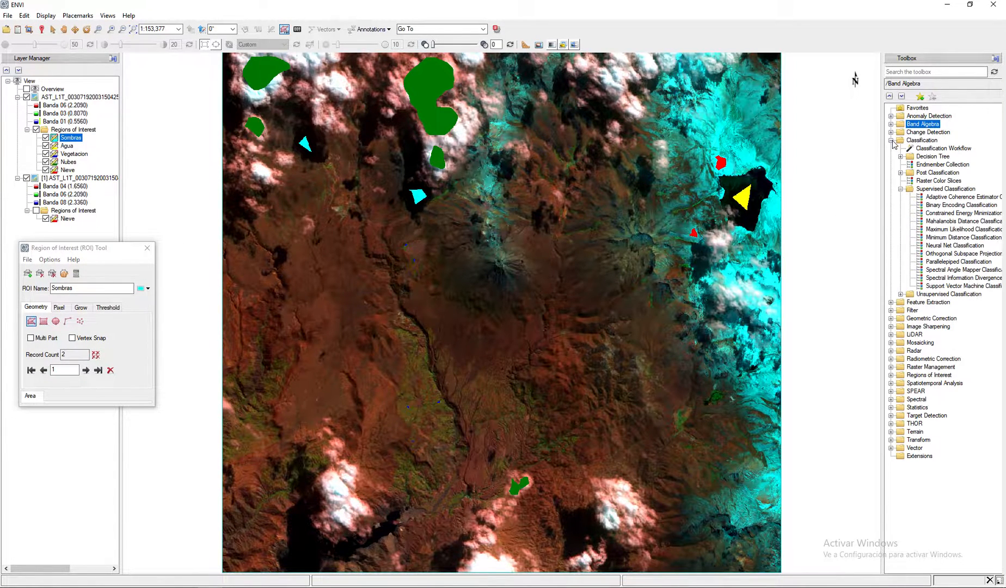
{"action": "left_click", "coordinate": [924, 189]}
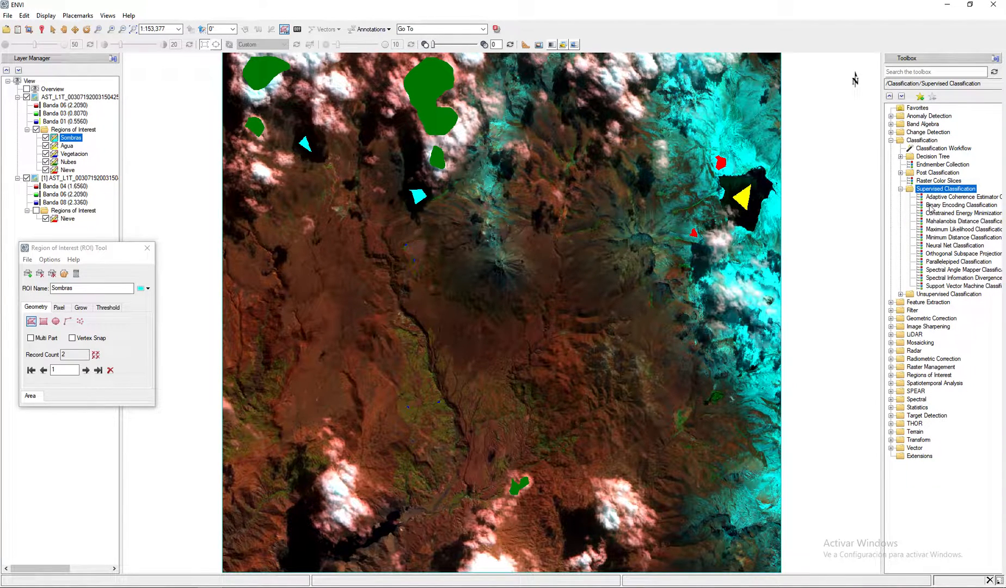
{"action": "double_click", "coordinate": [939, 269]}
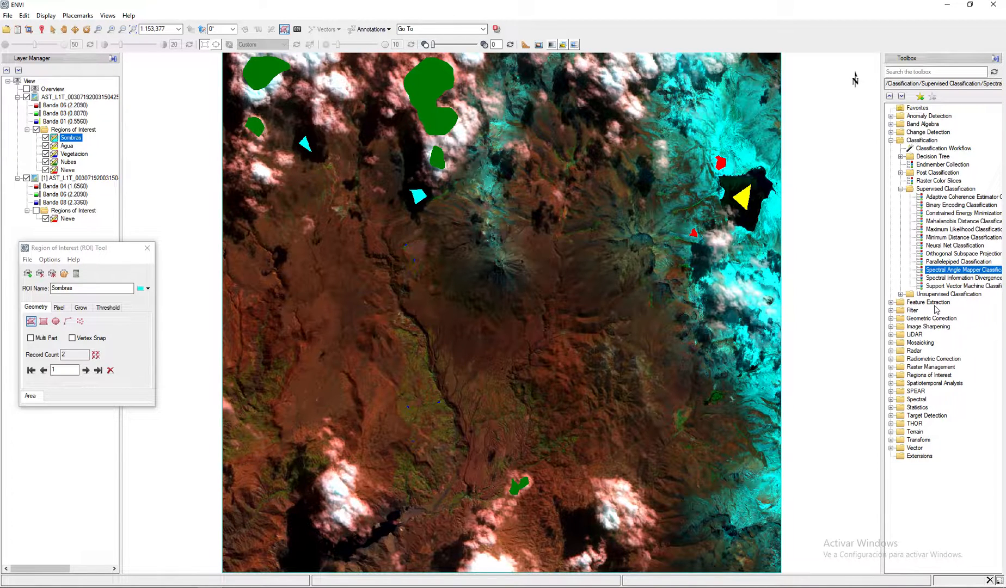
{"action": "left_click", "coordinate": [945, 240]}
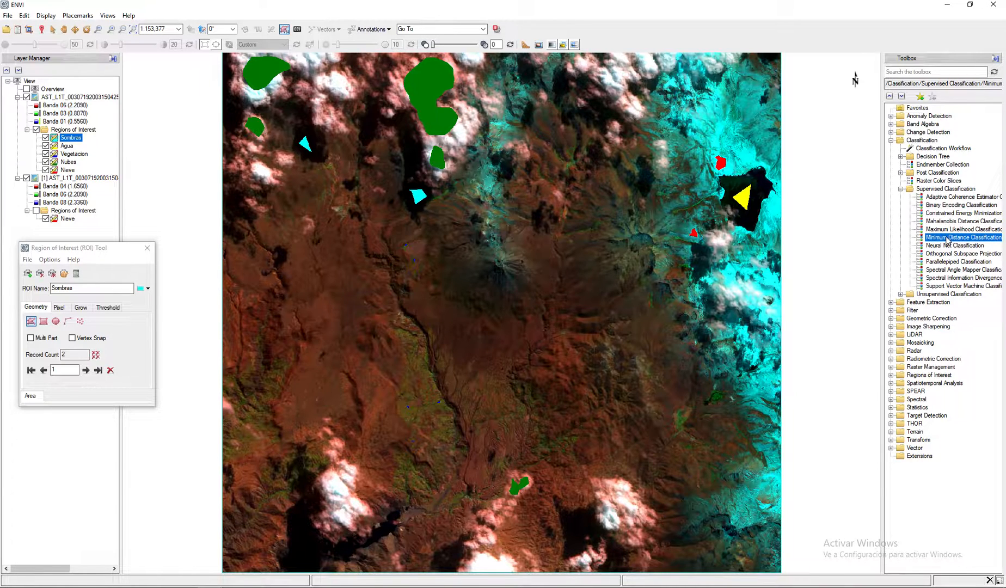
{"action": "left_click", "coordinate": [945, 230]}
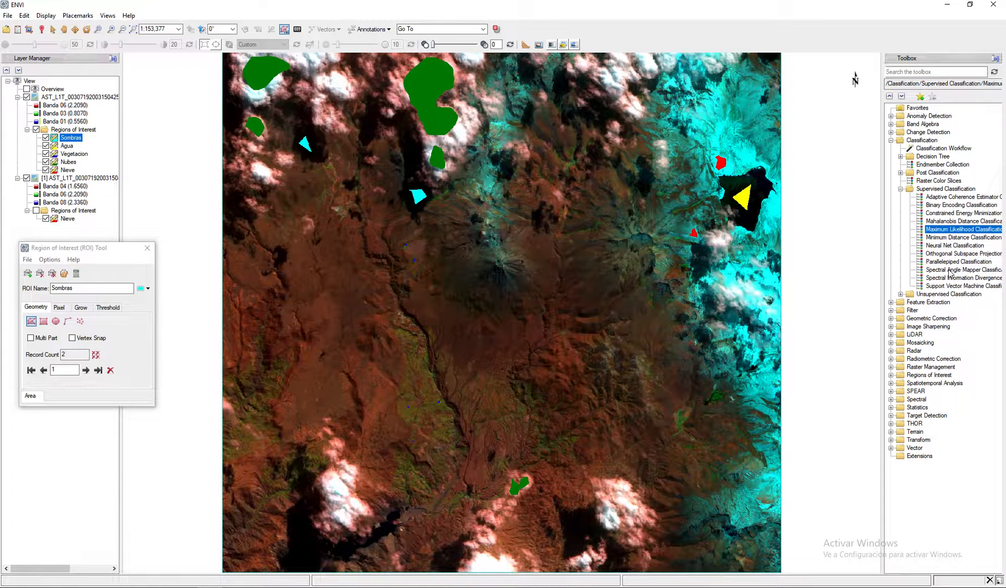
{"action": "double_click", "coordinate": [944, 233]}
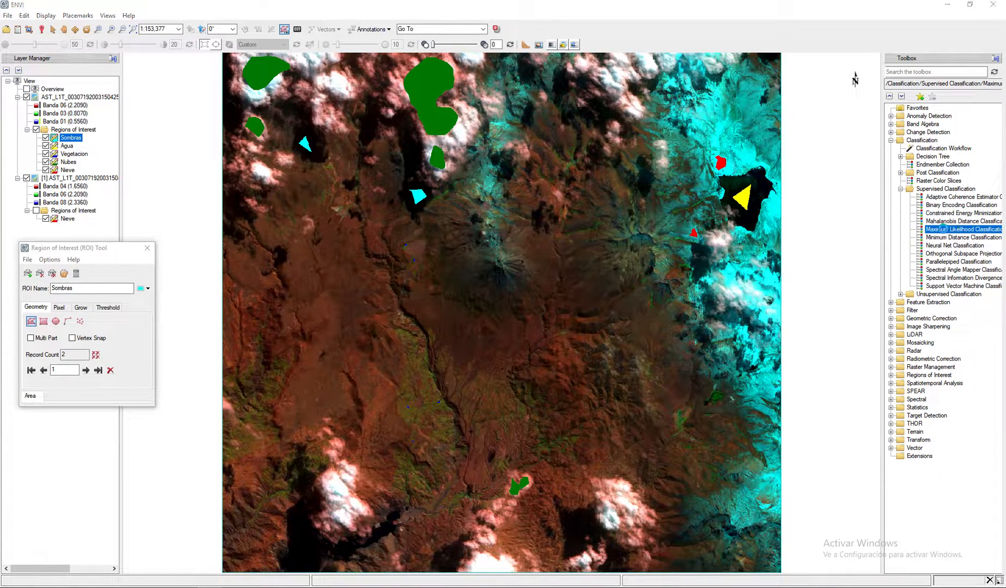
{"action": "left_click_drag", "start_coordinate": [279, 102], "coordinate": [320, 133]}
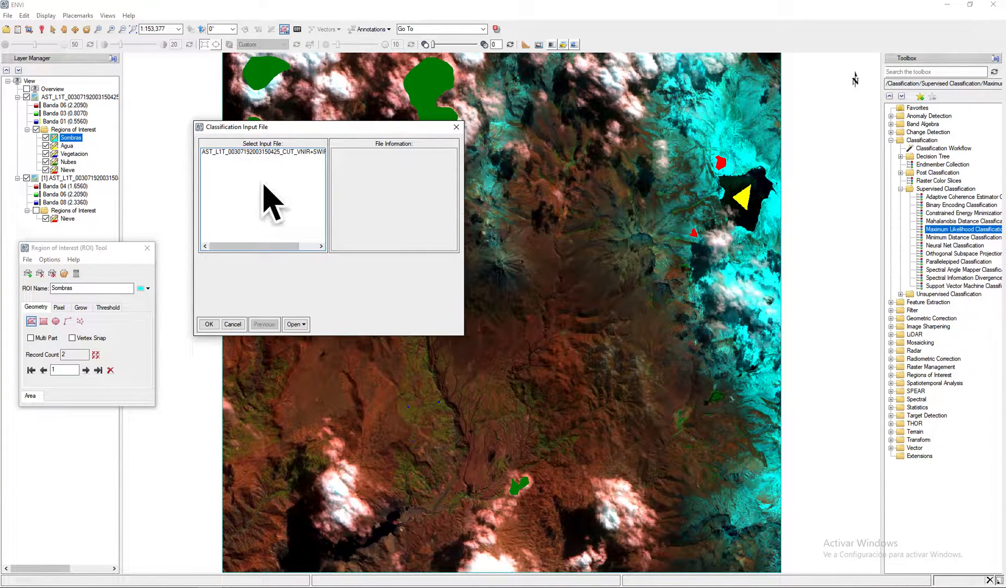
{"action": "left_click", "coordinate": [274, 155]}
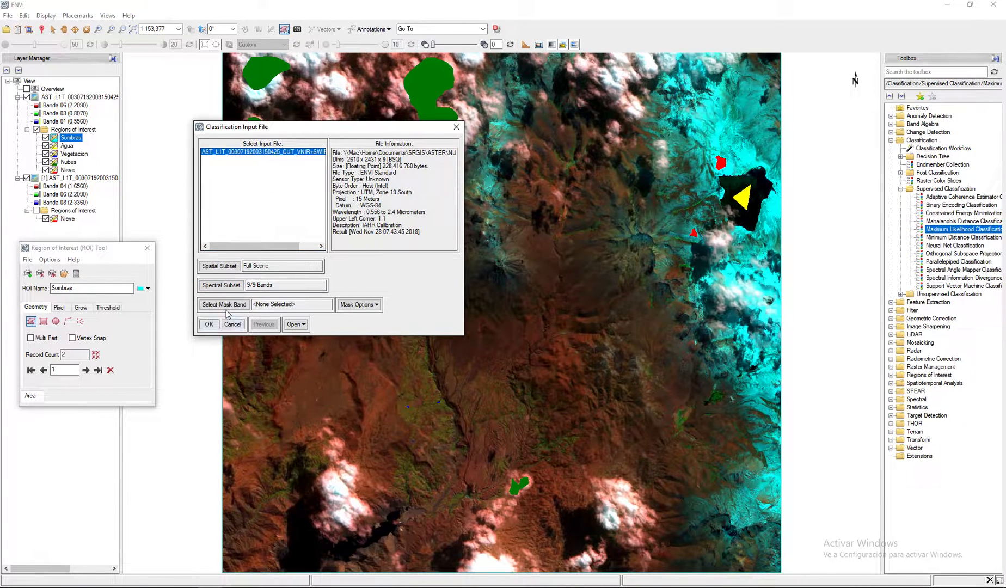
{"action": "left_click", "coordinate": [209, 325]}
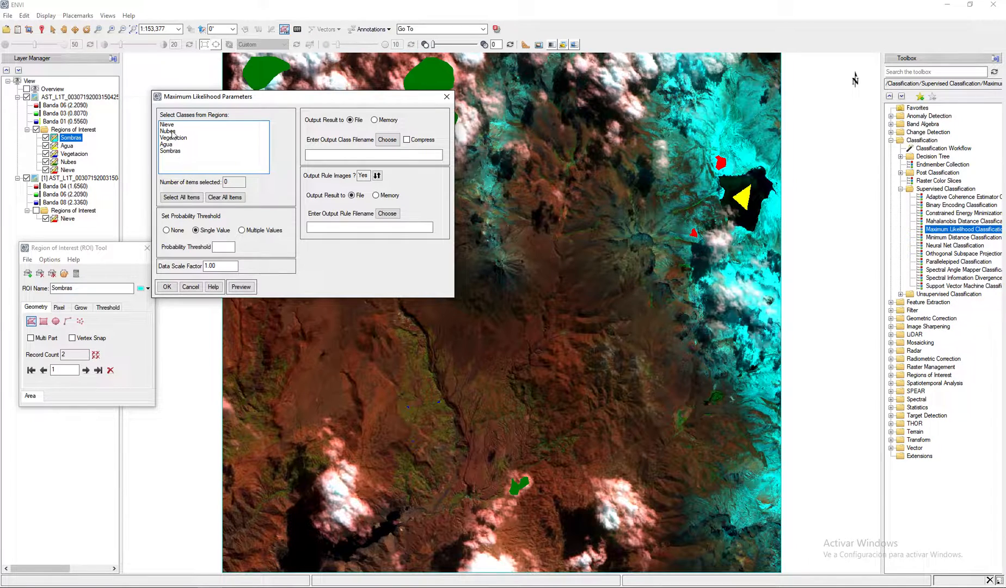
{"action": "left_click", "coordinate": [185, 197]}
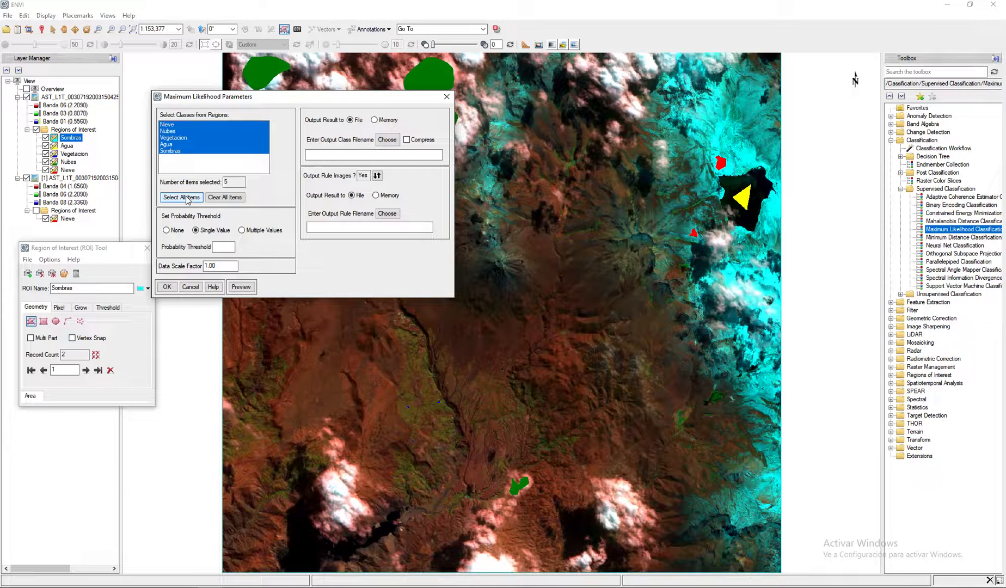
{"action": "left_click", "coordinate": [387, 139]}
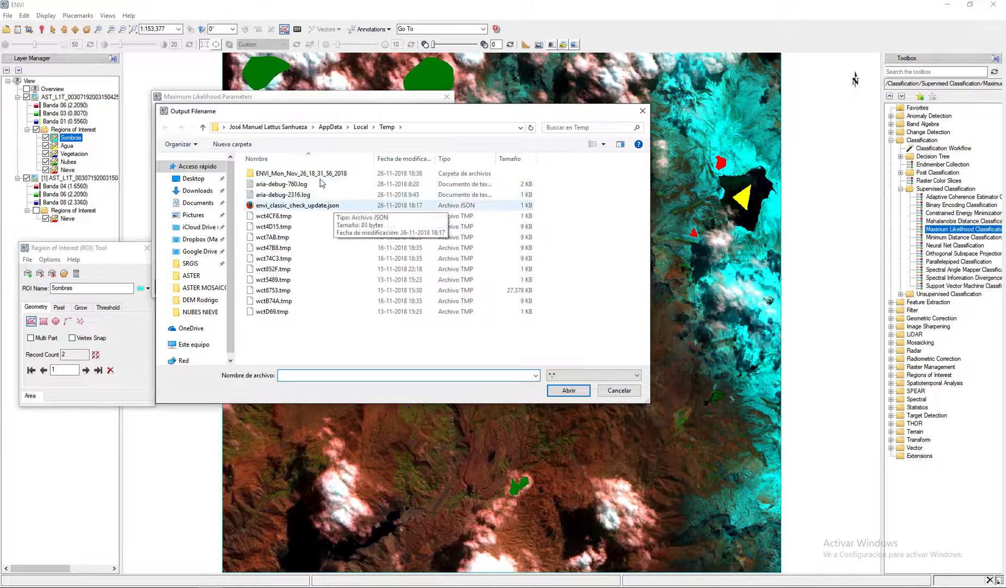
{"action": "left_click", "coordinate": [206, 263]}
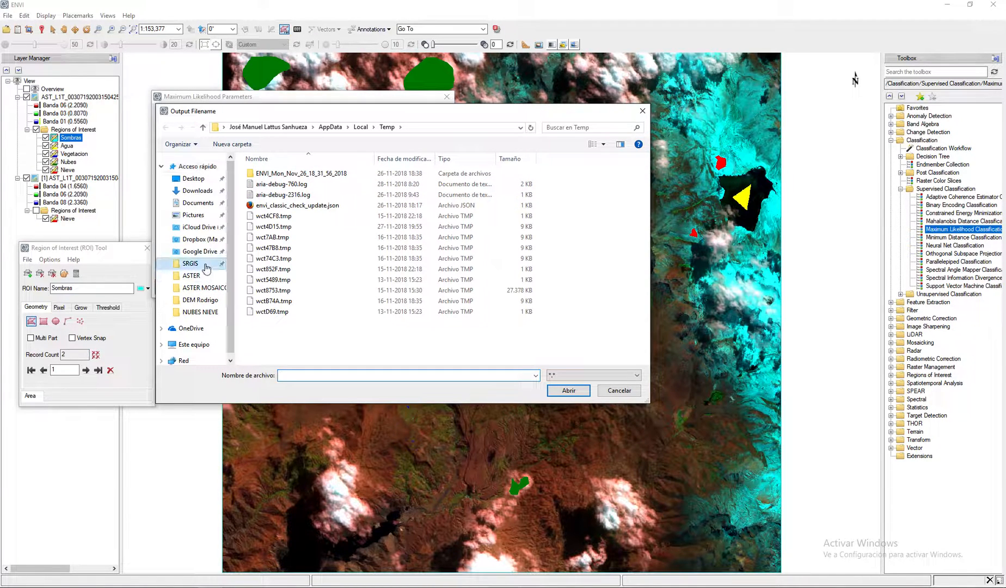
{"action": "double_click", "coordinate": [265, 173]}
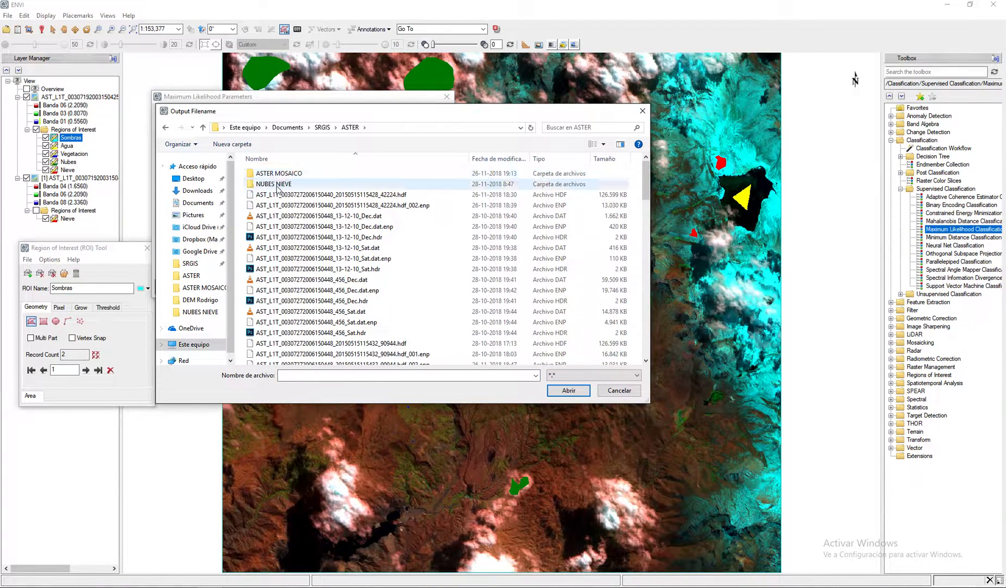
{"action": "double_click", "coordinate": [280, 188]}
{"action": "left_click", "coordinate": [346, 186]}
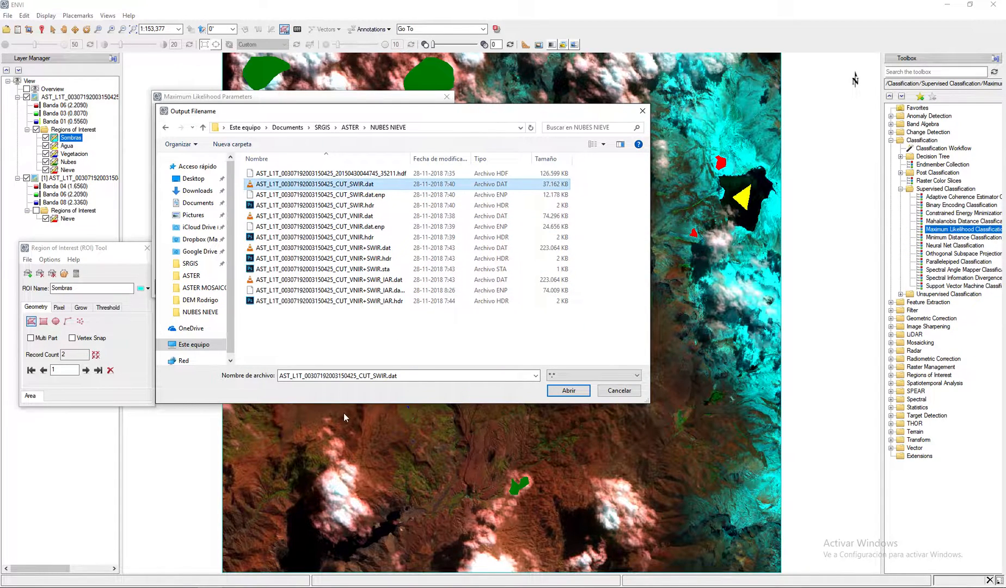
{"action": "left_click_drag", "start_coordinate": [375, 377], "coordinate": [432, 380]}
{"action": "key", "text": "BackSpace"}
{"action": "key", "text": "BackSpace"}
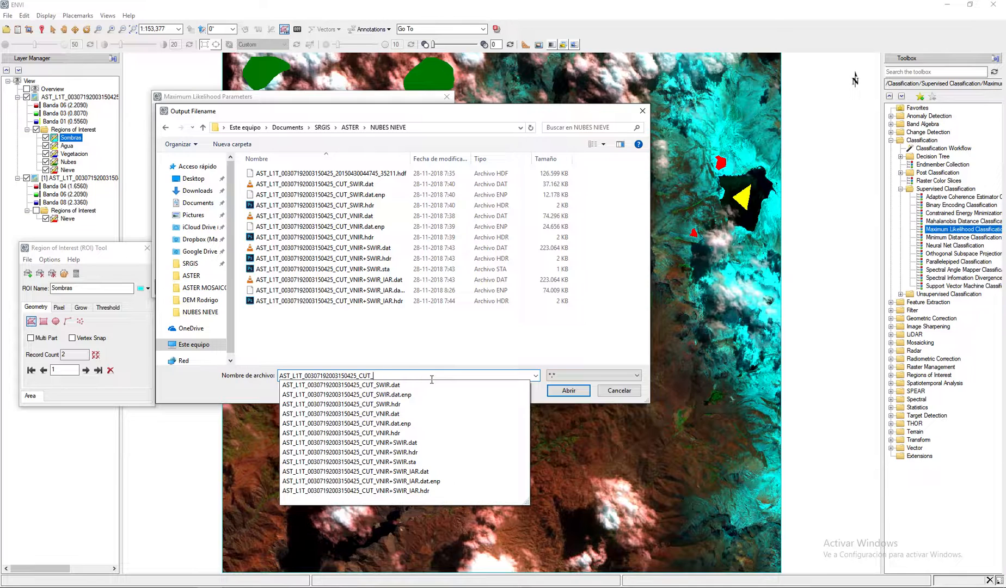
{"action": "type", "text": "MaxLike"}
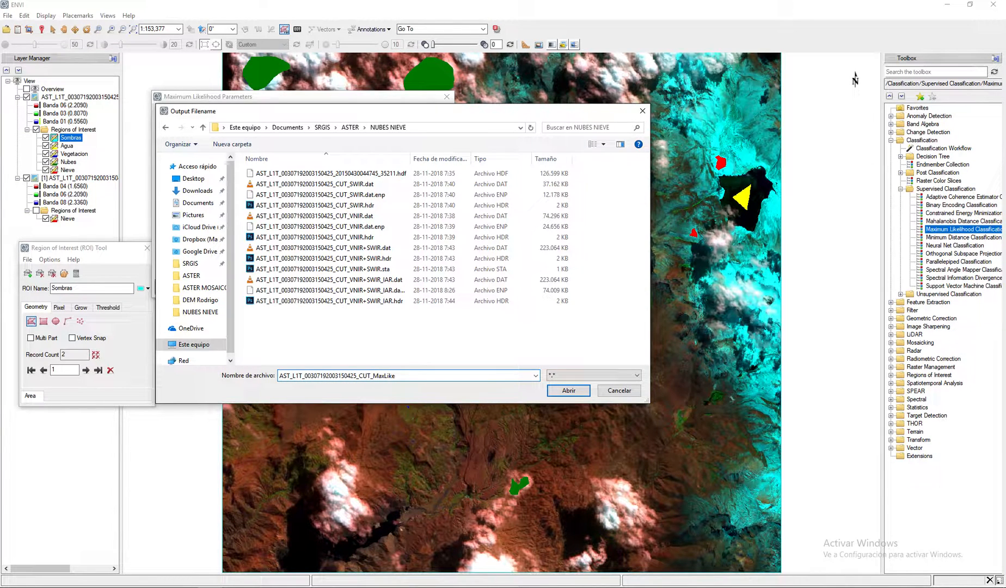
{"action": "type", "text": ".dat"}
{"action": "left_click", "coordinate": [569, 391]}
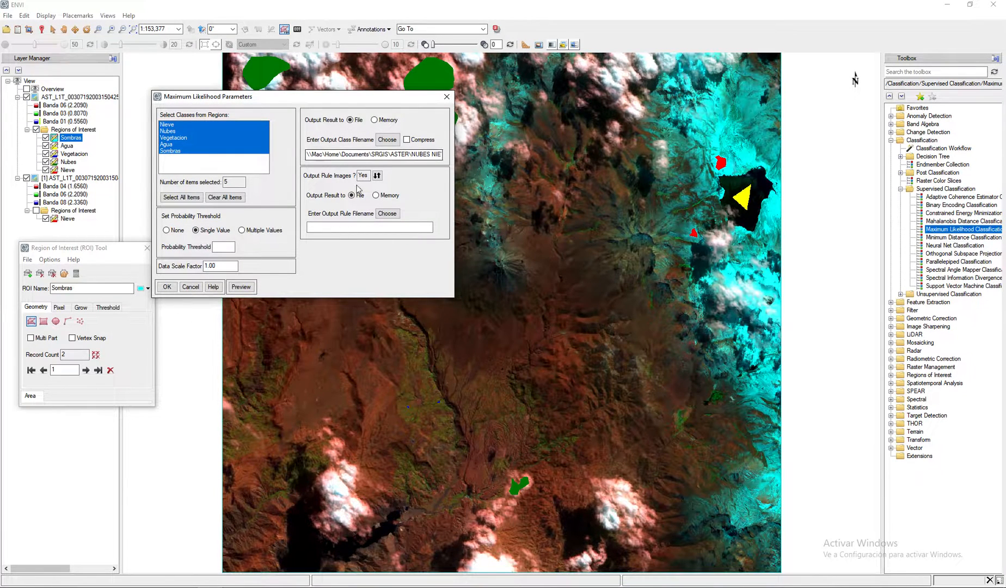
{"action": "left_click", "coordinate": [388, 214]}
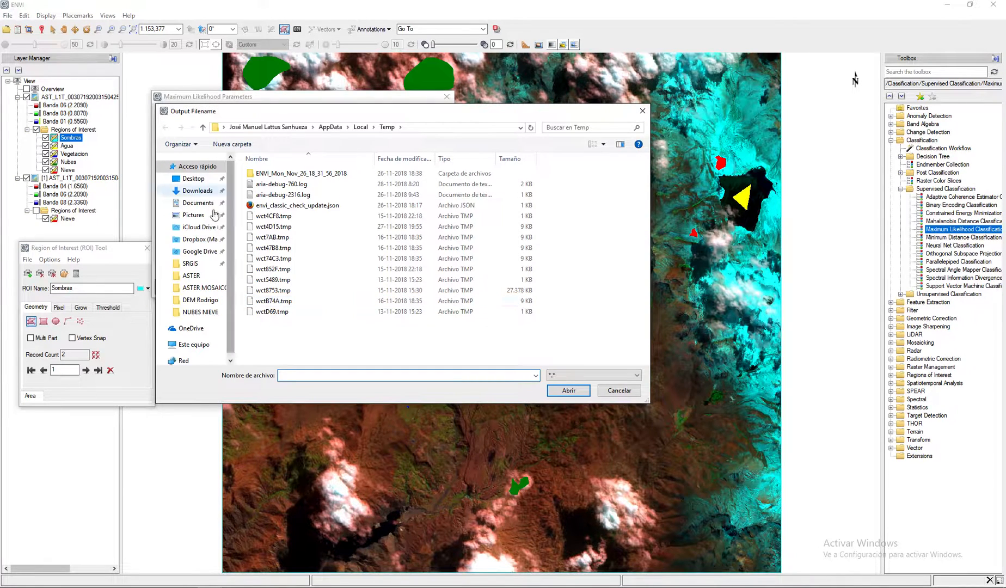
{"action": "left_click", "coordinate": [206, 276]}
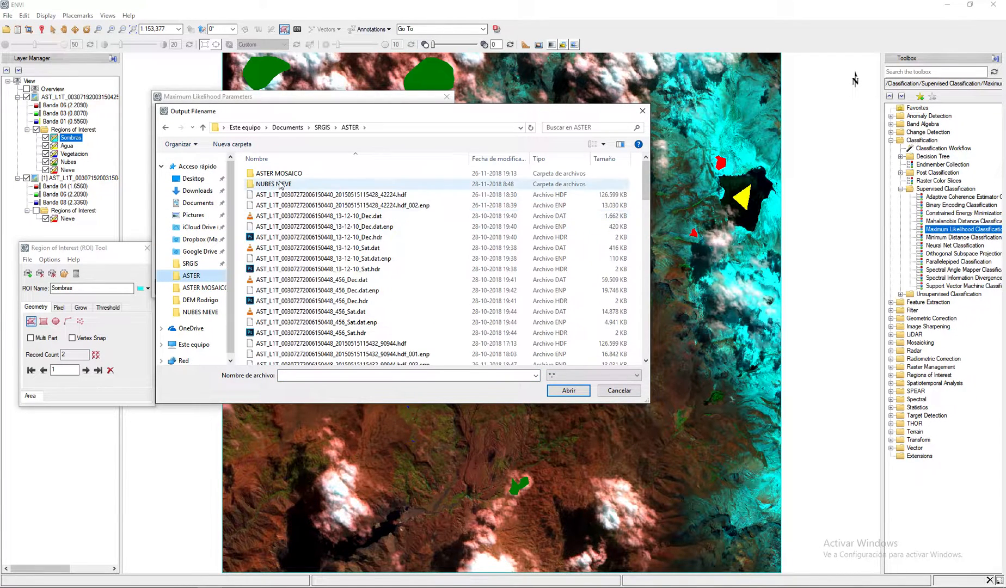
{"action": "double_click", "coordinate": [280, 185]}
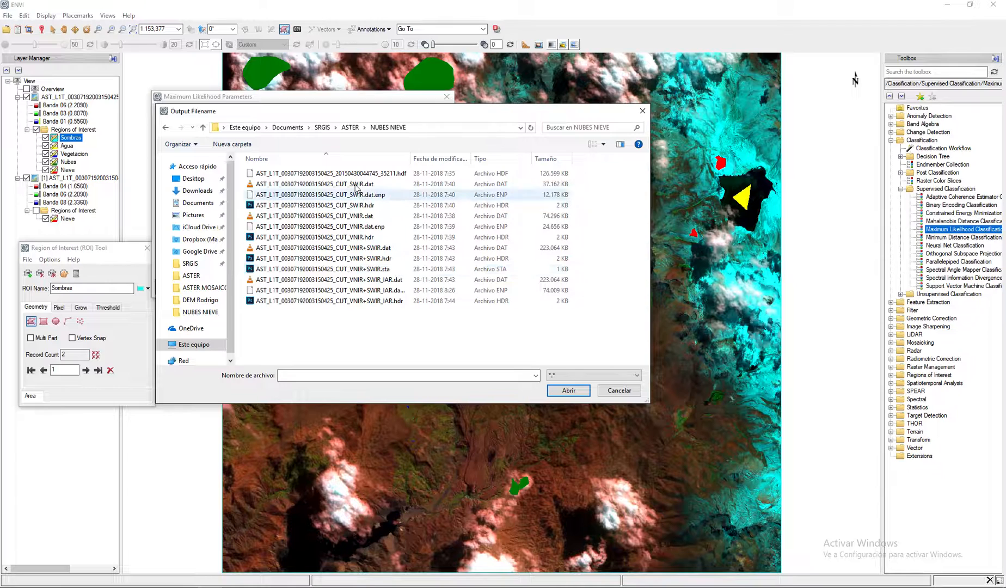
{"action": "left_click", "coordinate": [348, 184]}
{"action": "left_click", "coordinate": [389, 375]}
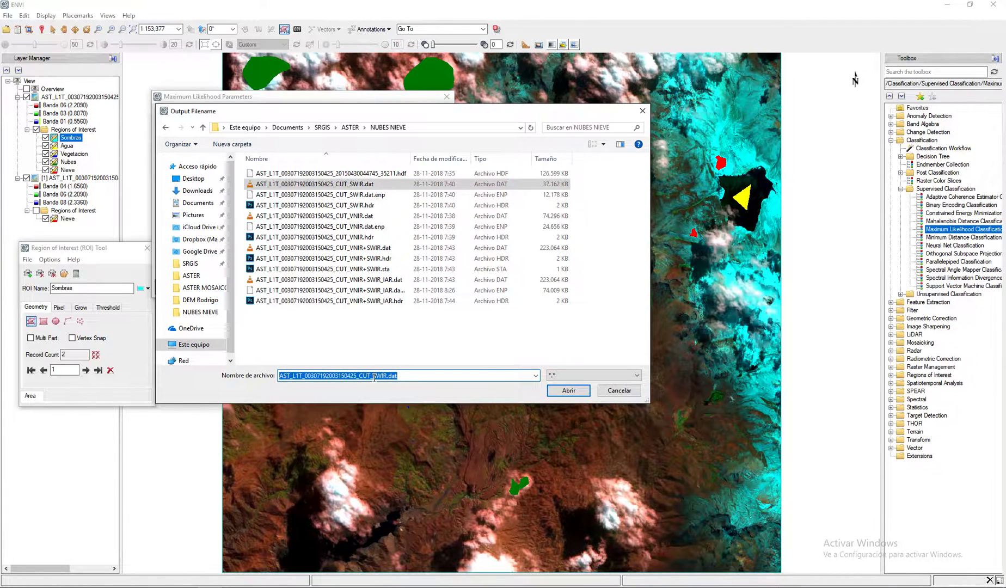
{"action": "left_click", "coordinate": [373, 377]}
{"action": "left_click_drag", "start_coordinate": [374, 377], "coordinate": [450, 374]}
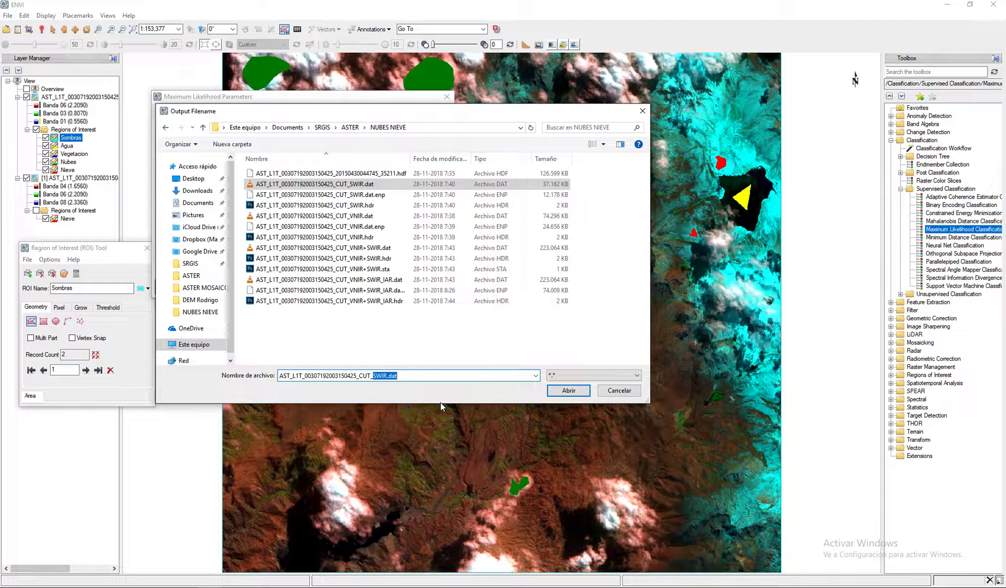
{"action": "type", "text": "MaxLike_Rule.da"}
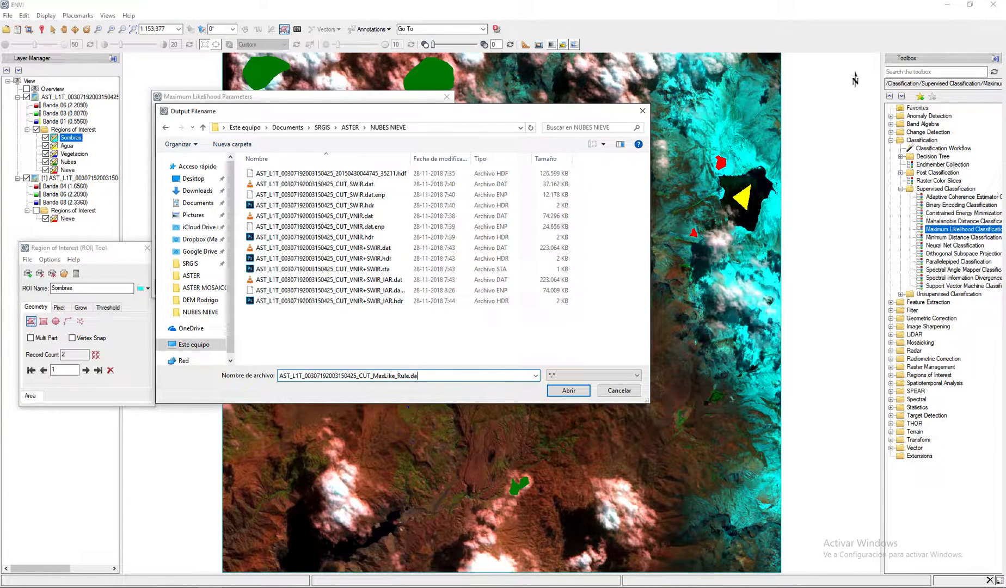
{"action": "left_click", "coordinate": [568, 390]}
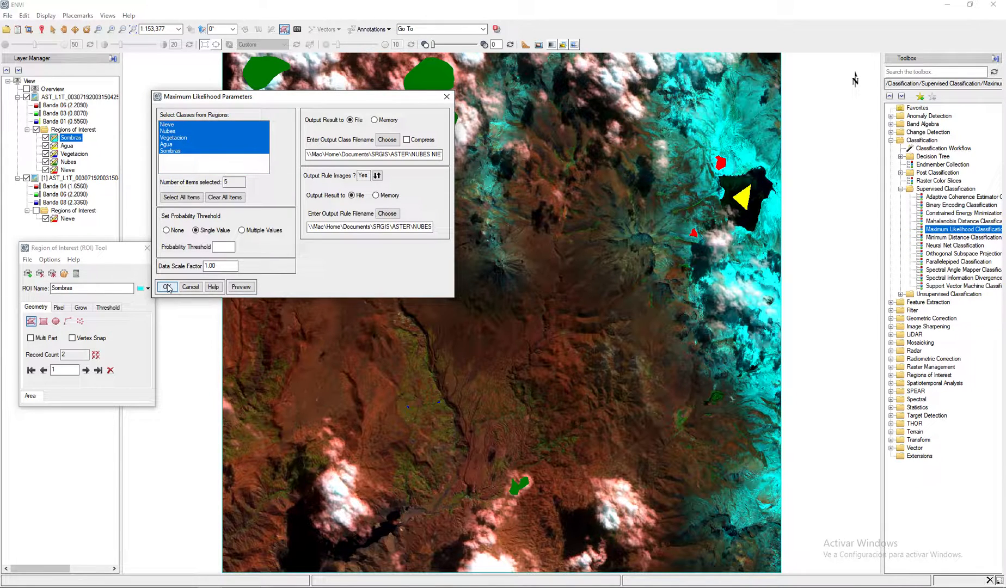
- Set the single-value probability threshold of the Maximum Likelihood classification to 0.7
{"action": "left_click", "coordinate": [228, 246]}
{"action": "type", "text": "7"}
{"action": "key", "text": "BackSpace"}
{"action": "type", "text": "0.7"}
{"action": "left_click", "coordinate": [242, 230]}
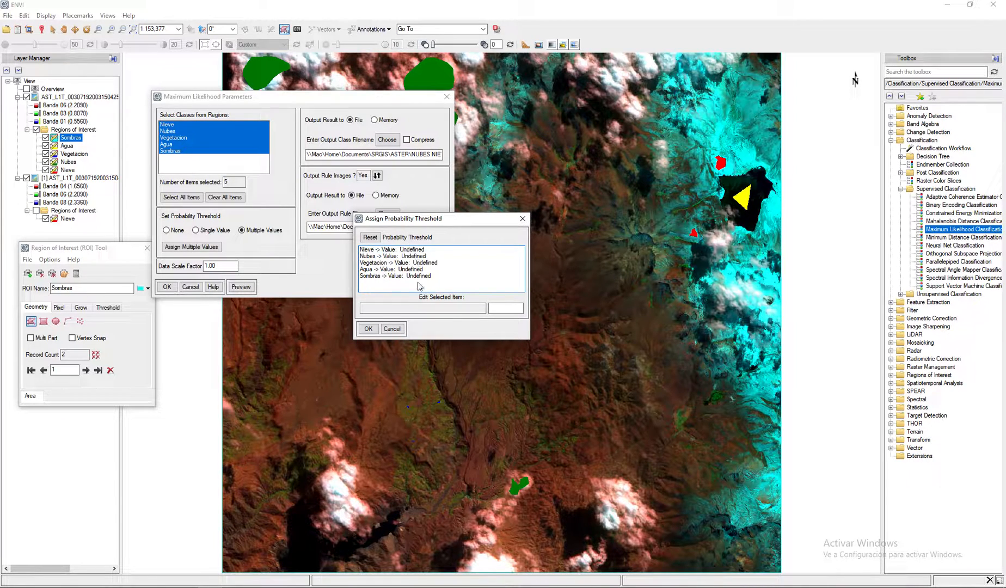
{"action": "left_click", "coordinate": [391, 329]}
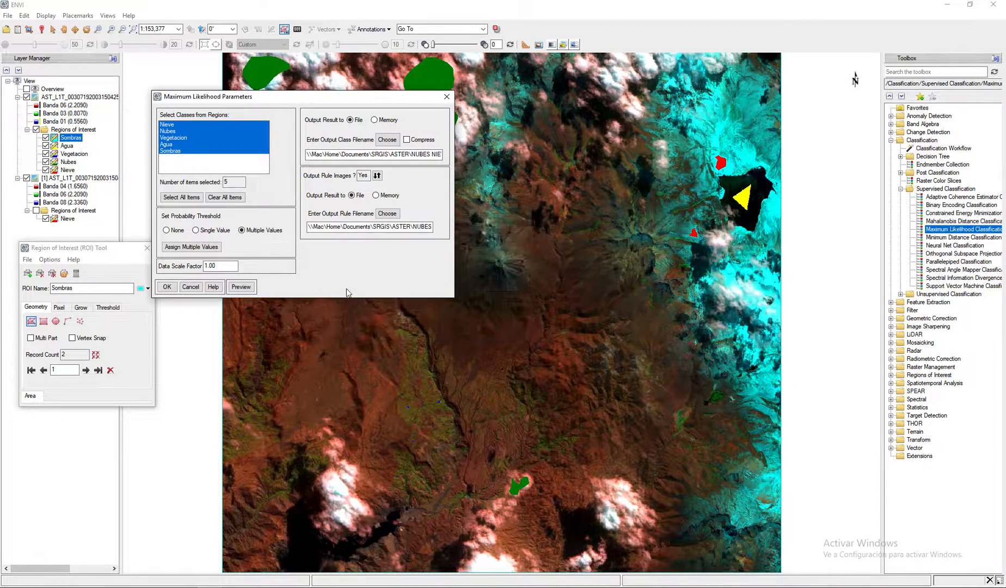
{"action": "left_click", "coordinate": [205, 233]}
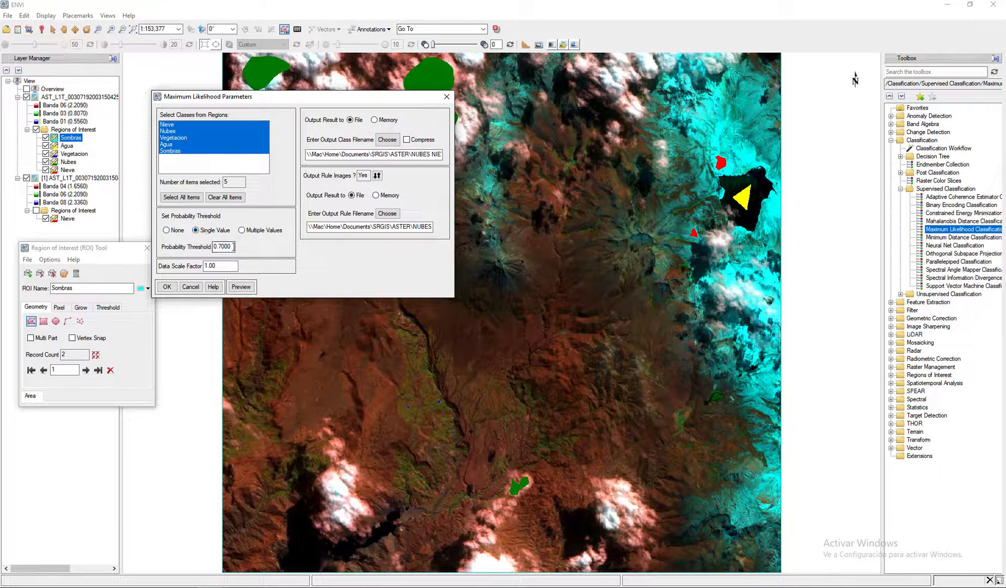
- Run the Maximum Likelihood classification with the configured parameters
{"action": "left_click", "coordinate": [168, 288]}
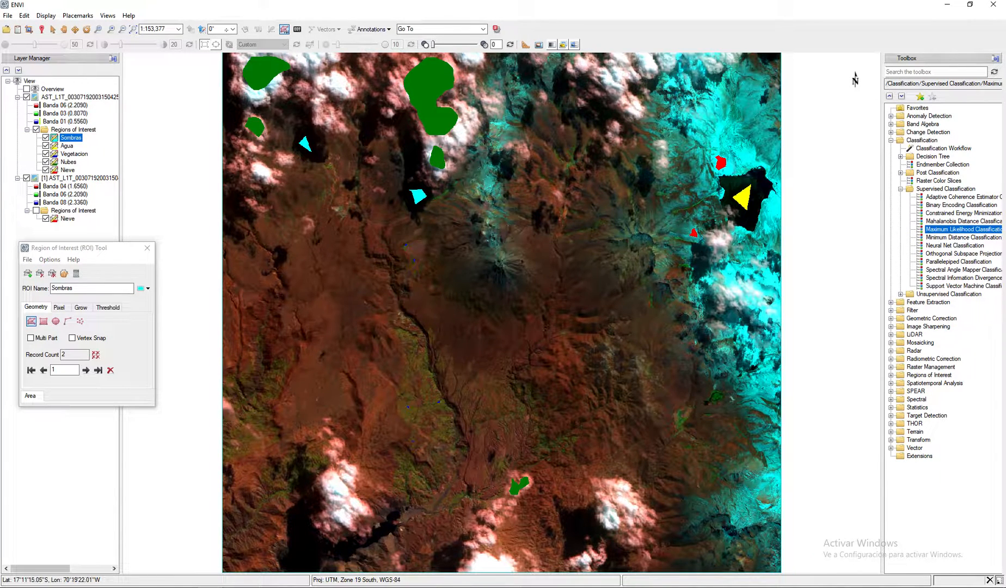
- Set the Data Manager preference Auto Display Files on Open to Yes and save the preferences
{"action": "left_click", "coordinate": [9, 15]}
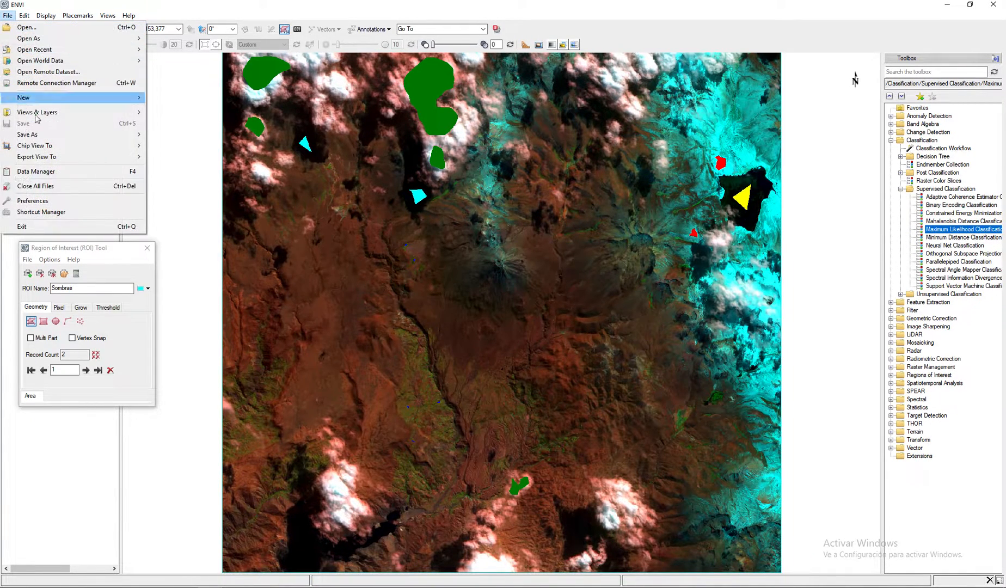
{"action": "left_click", "coordinate": [63, 203]}
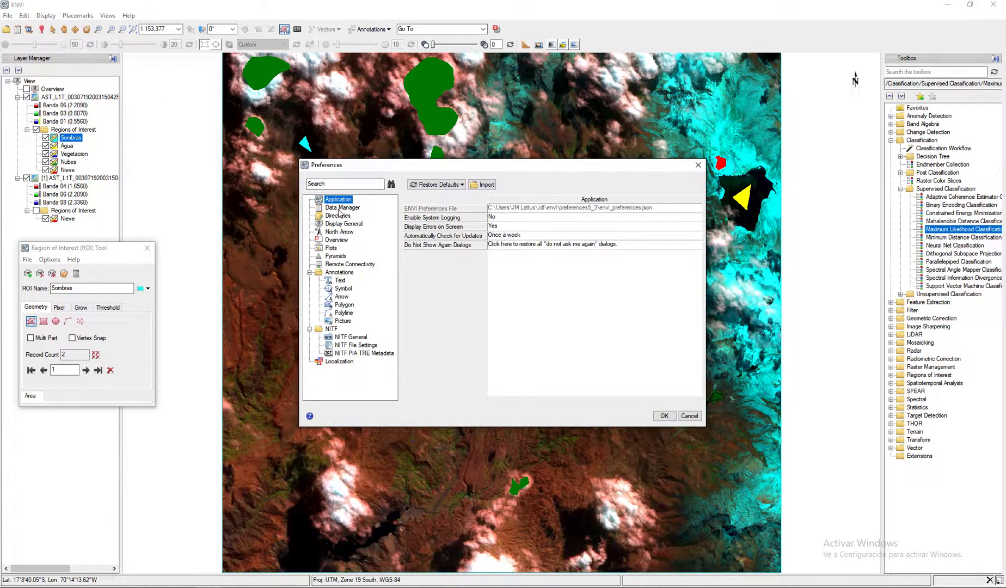
{"action": "left_click", "coordinate": [342, 208]}
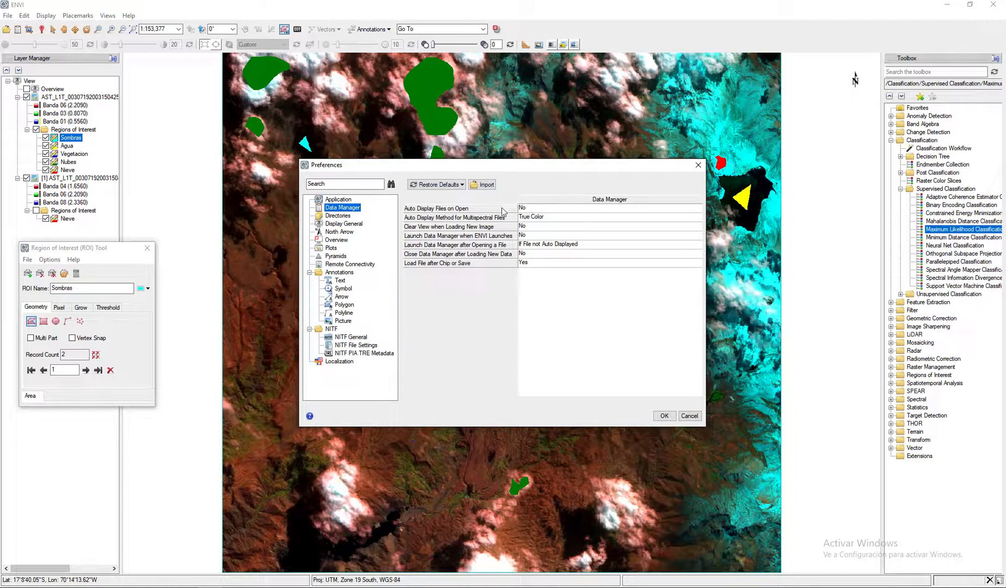
{"action": "left_click", "coordinate": [570, 212]}
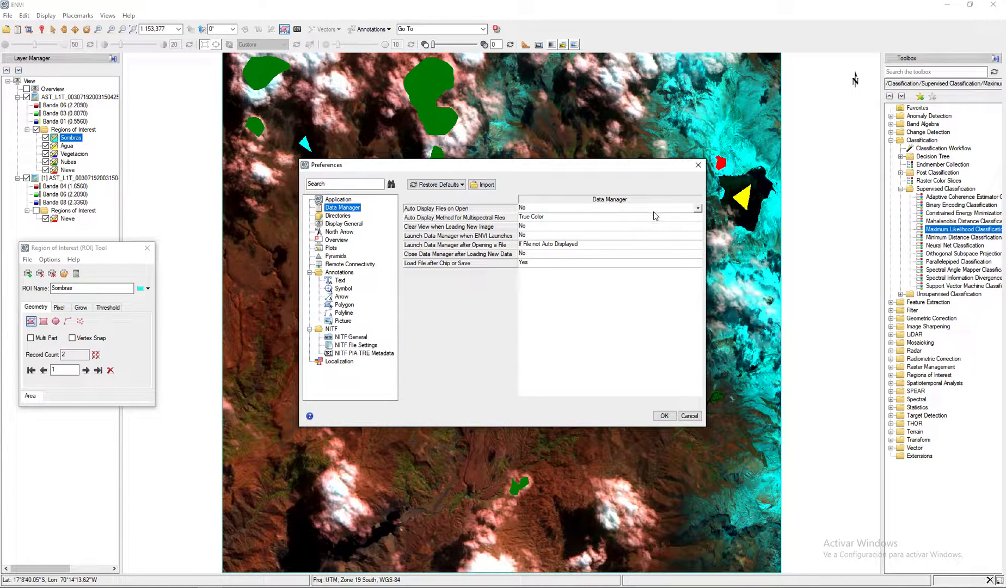
{"action": "left_click", "coordinate": [698, 209]}
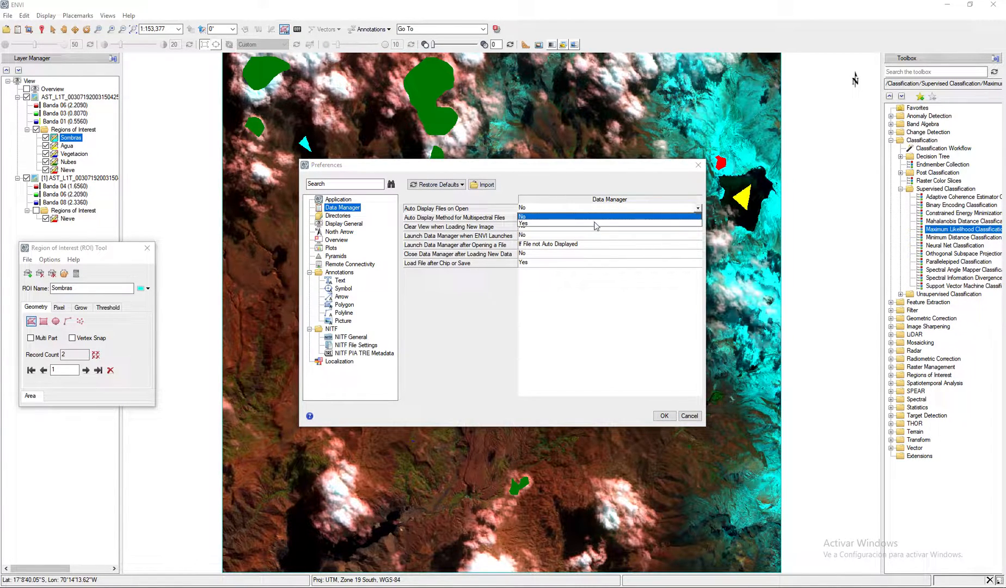
{"action": "left_click", "coordinate": [525, 224]}
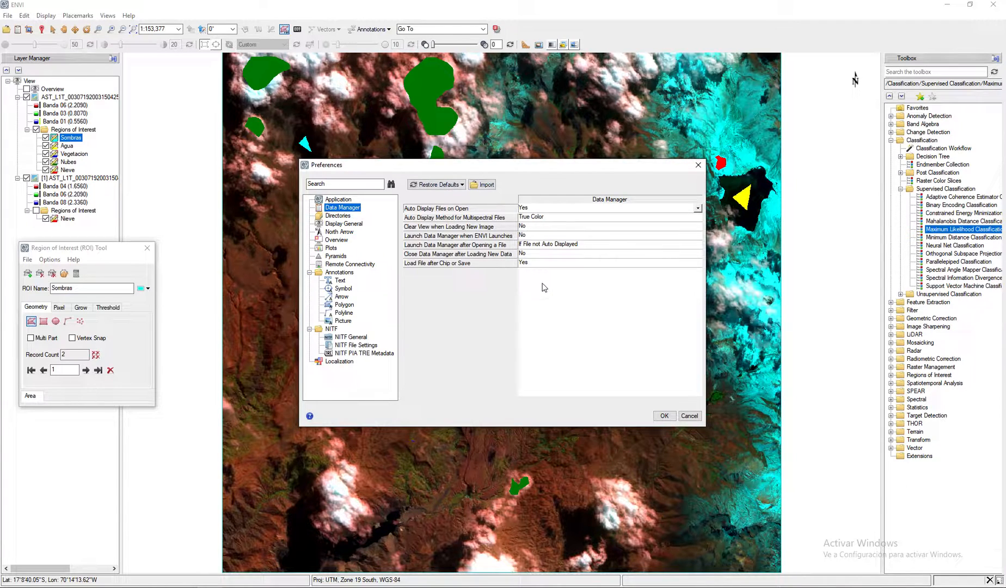
{"action": "left_click", "coordinate": [665, 416]}
{"action": "left_click", "coordinate": [17, 29]}
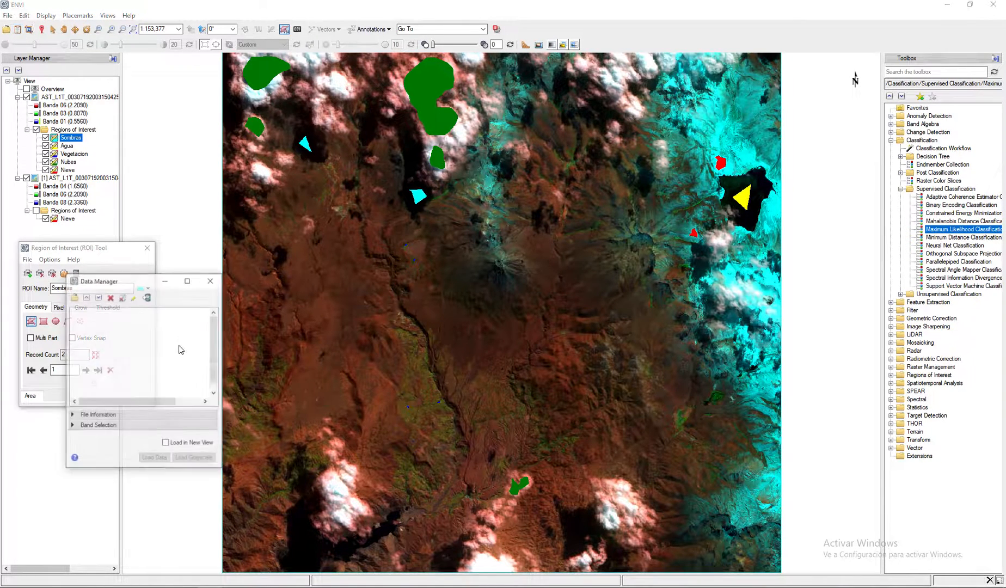
{"action": "left_click_drag", "start_coordinate": [141, 274], "coordinate": [138, 78]}
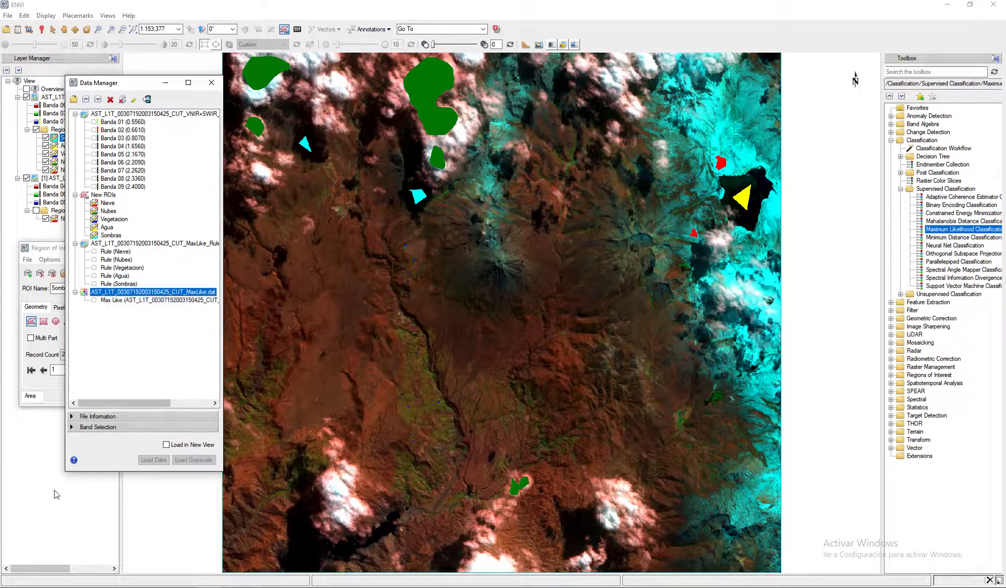
{"action": "left_click", "coordinate": [150, 301]}
{"action": "right_click", "coordinate": [150, 301]}
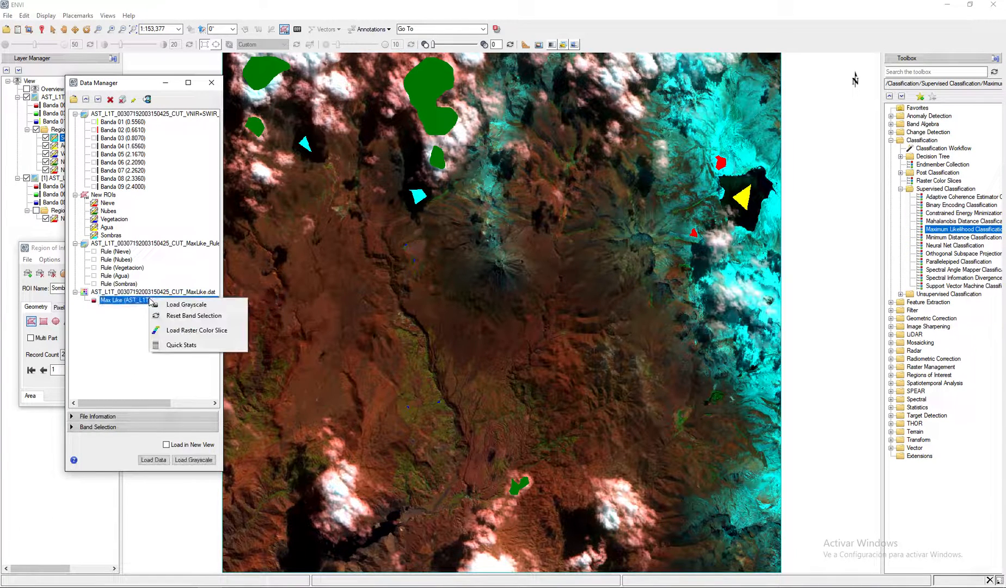
{"action": "left_click", "coordinate": [188, 306]}
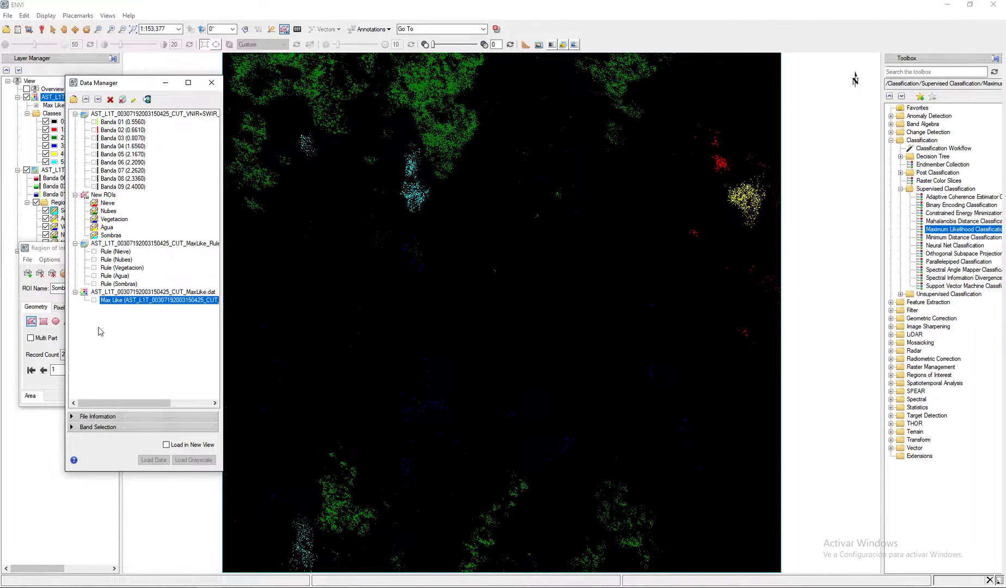
{"action": "left_click", "coordinate": [211, 82]}
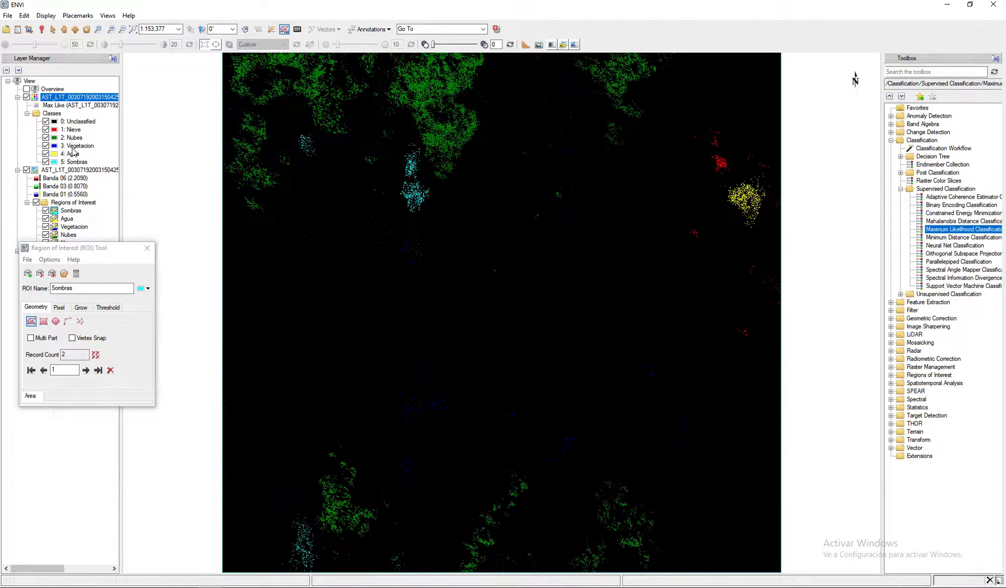
- Toggle the MaxLike classification layer's visibility repeatedly to compare the classes with the ASTER composite underneath
{"action": "left_click", "coordinate": [27, 97]}
{"action": "left_click", "coordinate": [27, 97]}
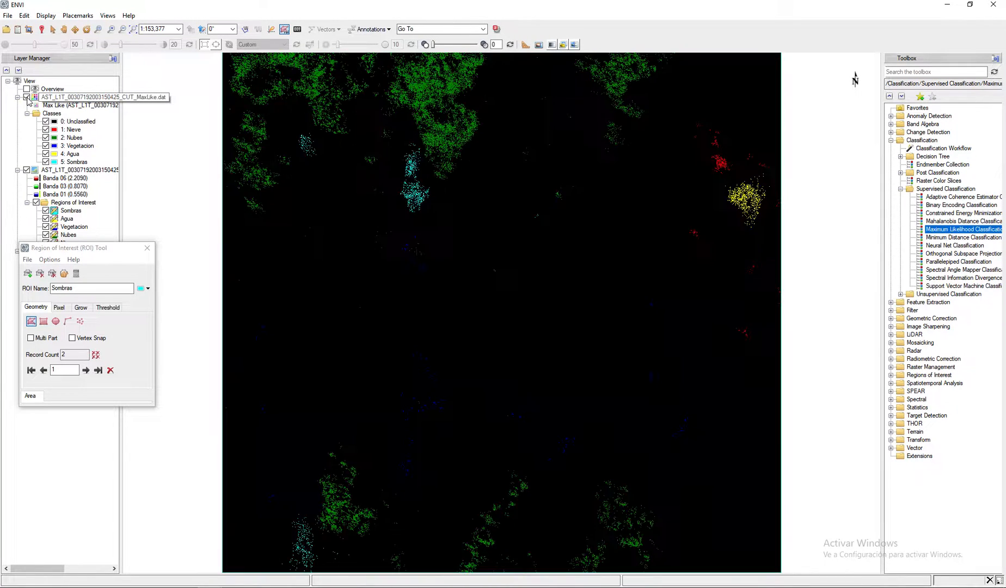
{"action": "left_click", "coordinate": [27, 97]}
{"action": "left_click", "coordinate": [27, 97]}
{"action": "left_click", "coordinate": [27, 97]}
{"action": "left_click", "coordinate": [26, 96]}
{"action": "left_click", "coordinate": [26, 97]}
{"action": "left_click", "coordinate": [27, 97]}
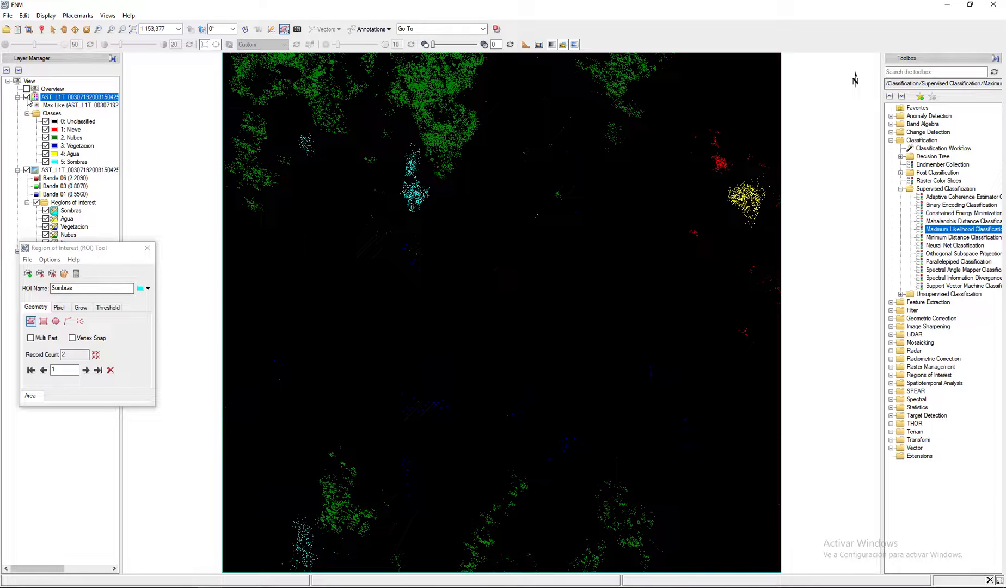
- Start a Maximum Likelihood classification on the nine-band VNIR+SWIR image, selecting all five classes and setting the probability threshold to None
{"action": "double_click", "coordinate": [956, 234]}
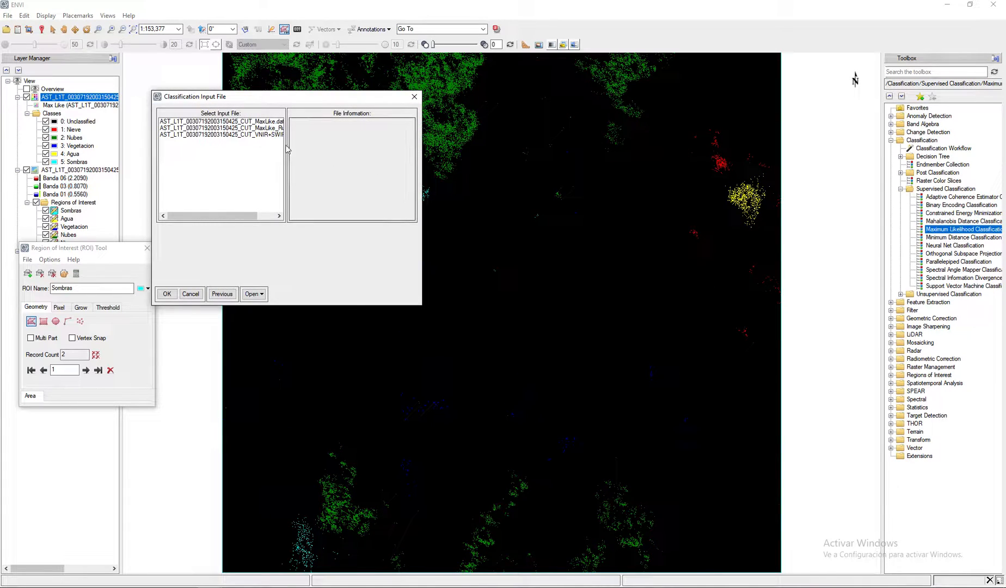
{"action": "left_click", "coordinate": [269, 135]}
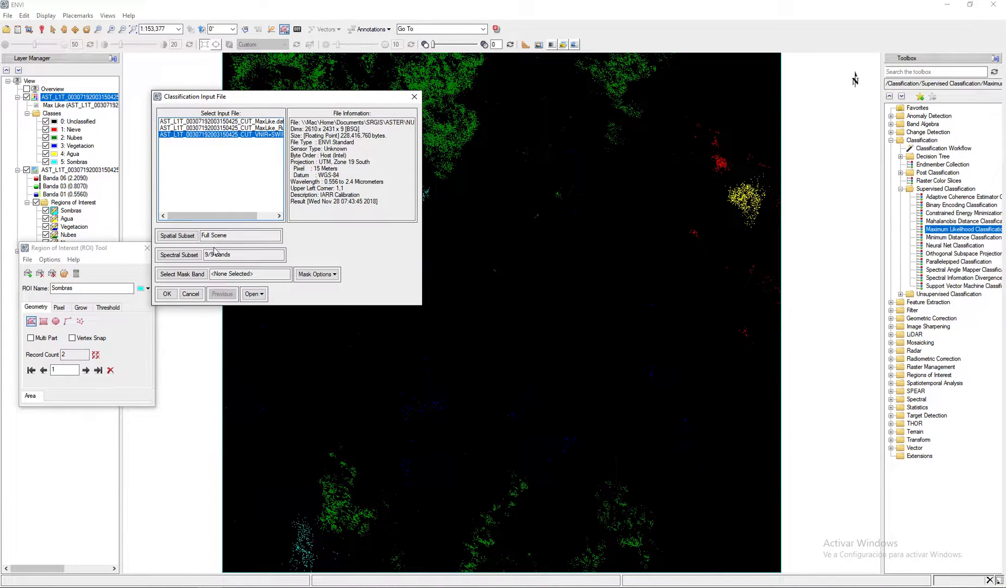
{"action": "left_click", "coordinate": [167, 294]}
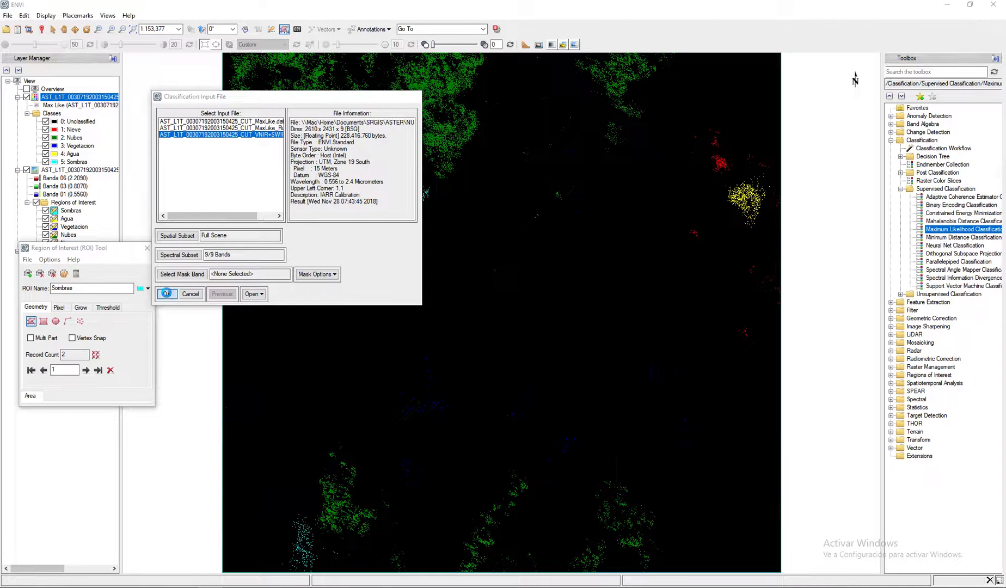
{"action": "left_click", "coordinate": [187, 199]}
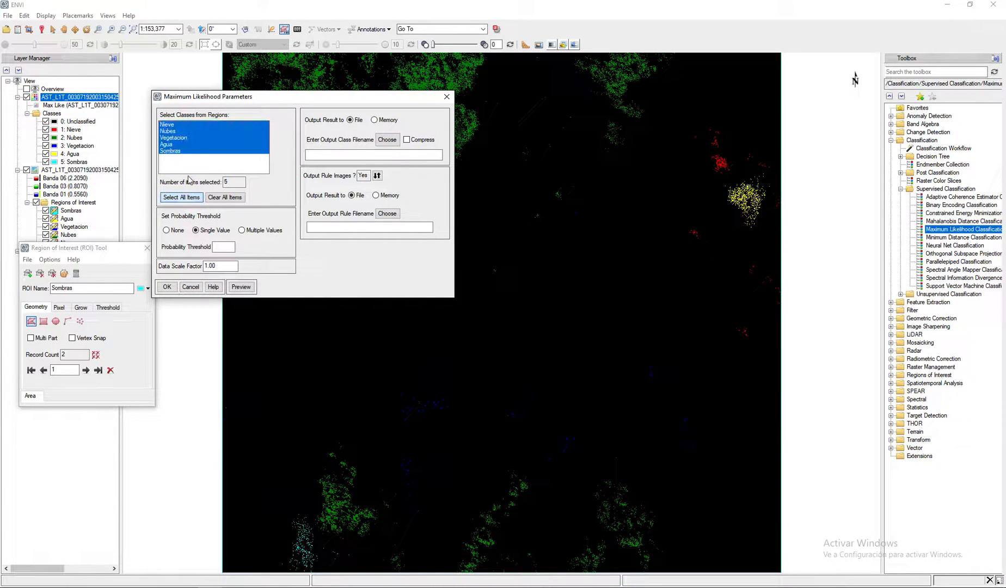
{"action": "left_click", "coordinate": [182, 234]}
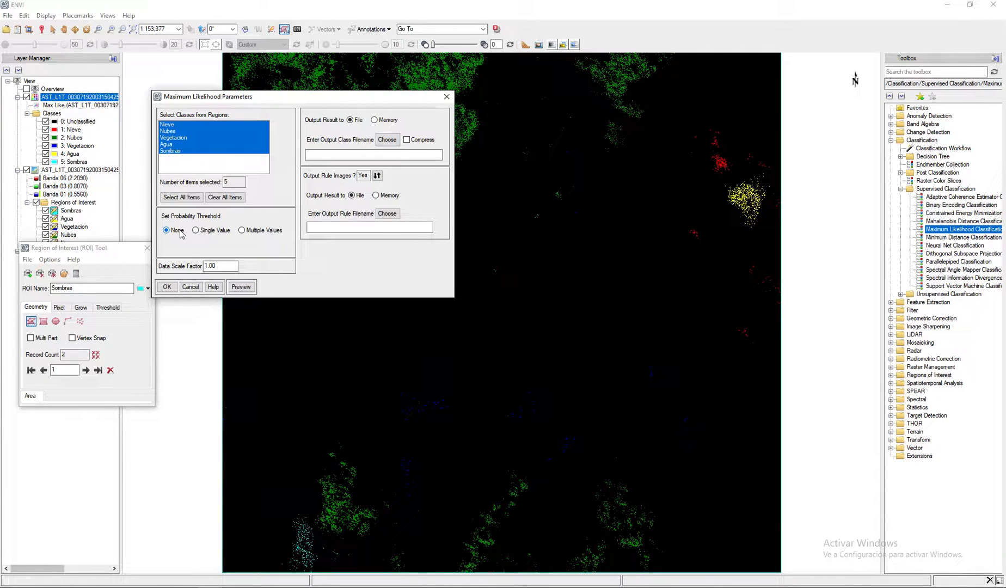
{"action": "left_click", "coordinate": [387, 139]}
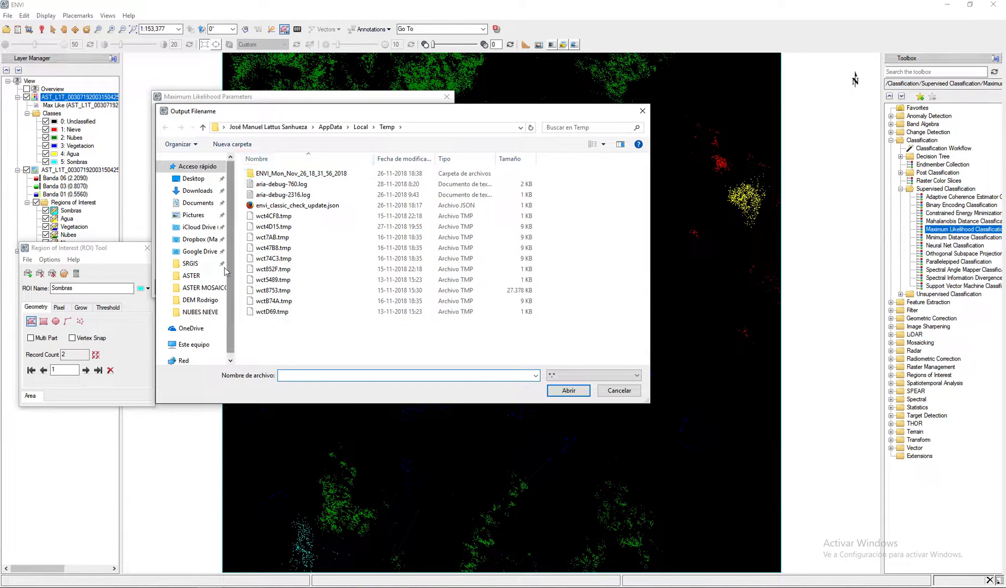
{"action": "left_click", "coordinate": [191, 275]}
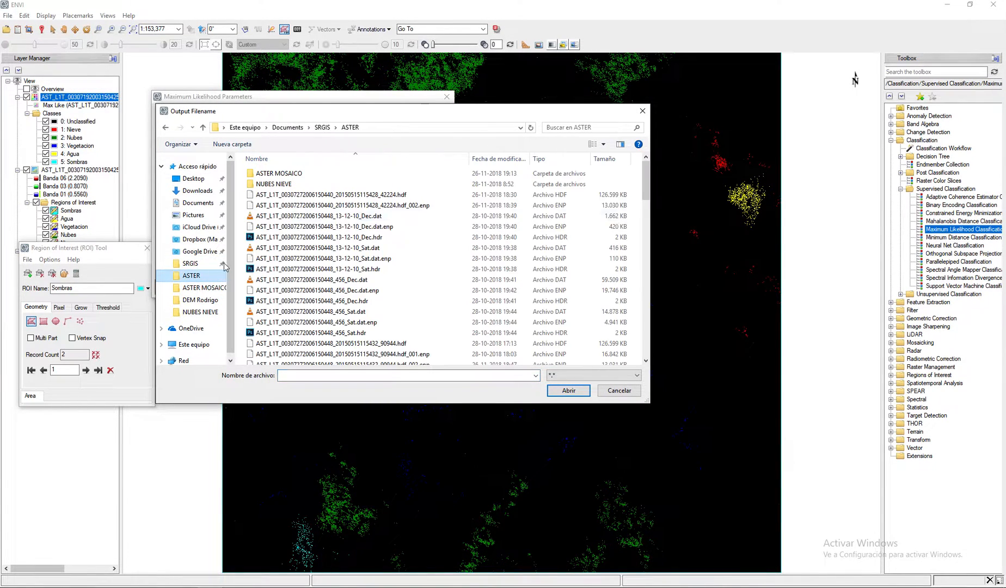
{"action": "double_click", "coordinate": [274, 184]}
{"action": "left_click", "coordinate": [334, 185]}
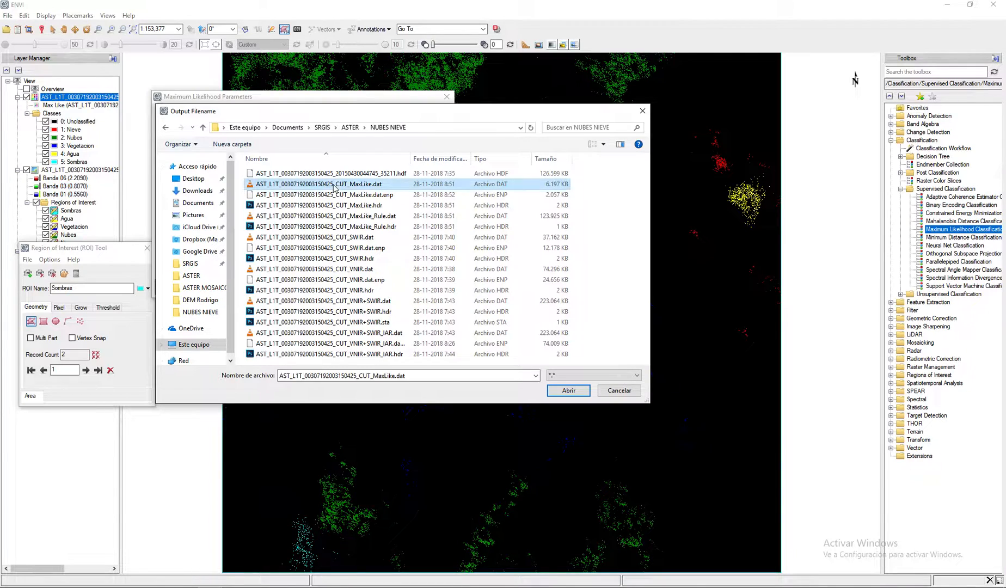
{"action": "left_click", "coordinate": [395, 376]}
{"action": "left_click", "coordinate": [396, 376]}
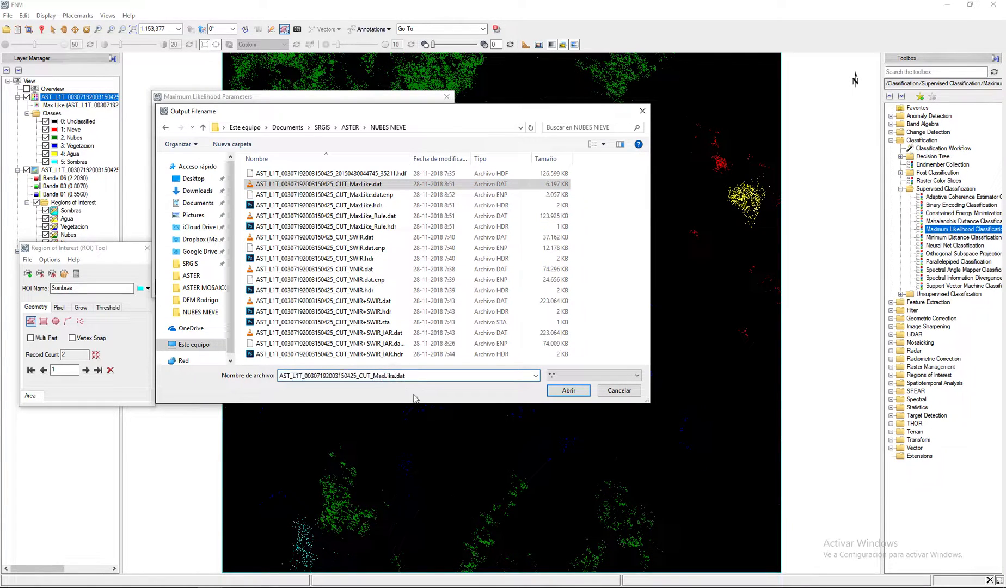
{"action": "type", "text": "_"}
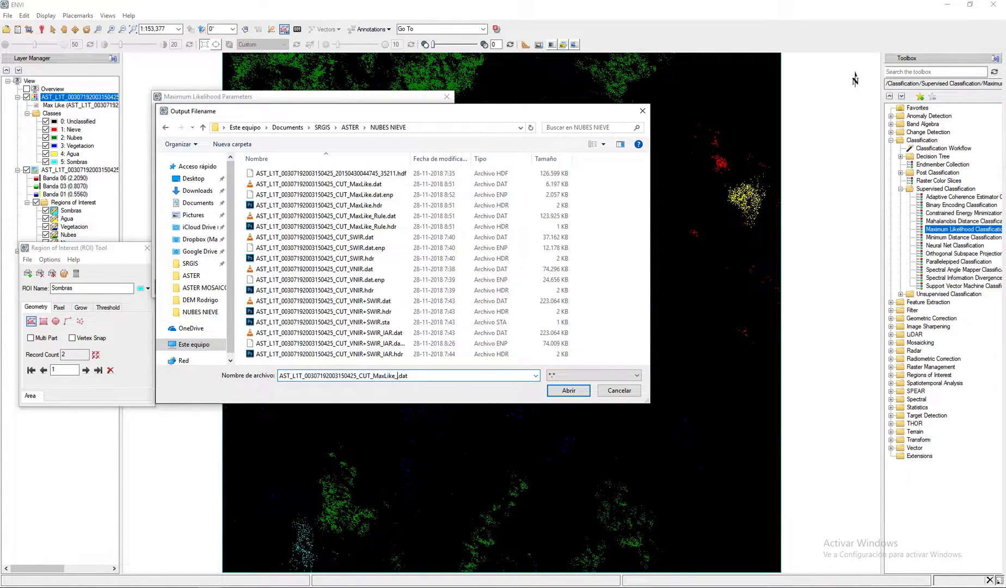
{"action": "type", "text": "SinThreshold"}
{"action": "left_click", "coordinate": [568, 390]}
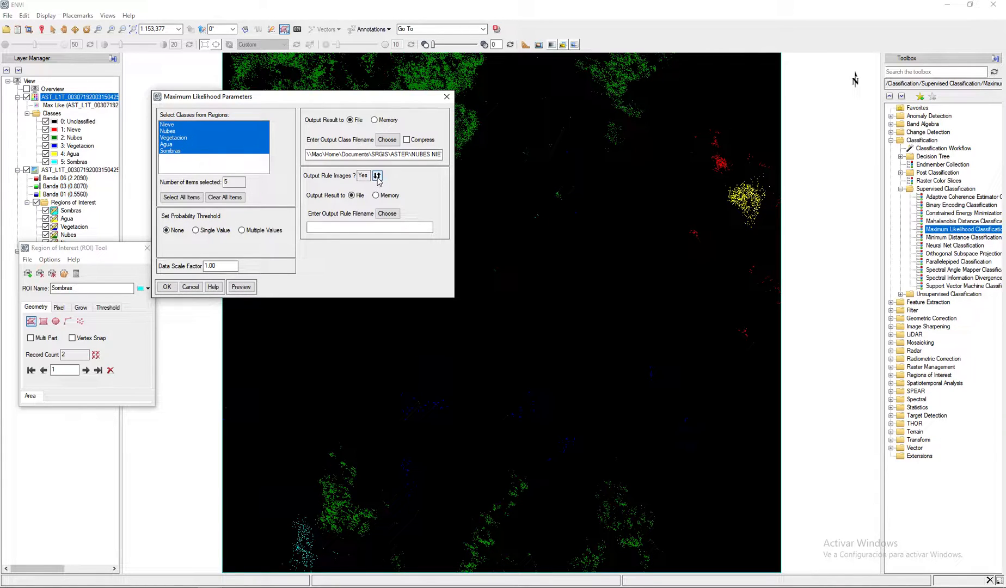
{"action": "left_click", "coordinate": [377, 176]}
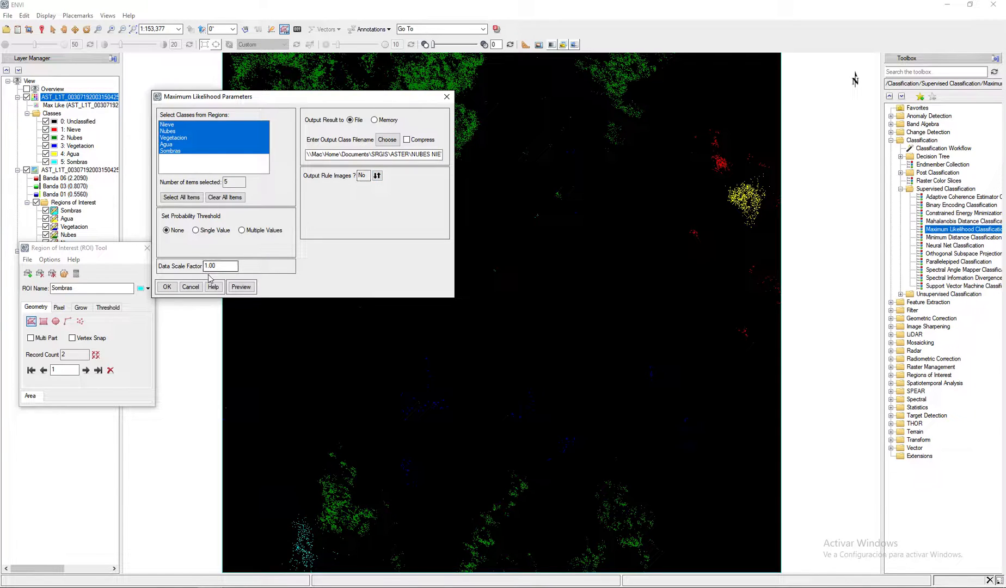
{"action": "left_click", "coordinate": [168, 288]}
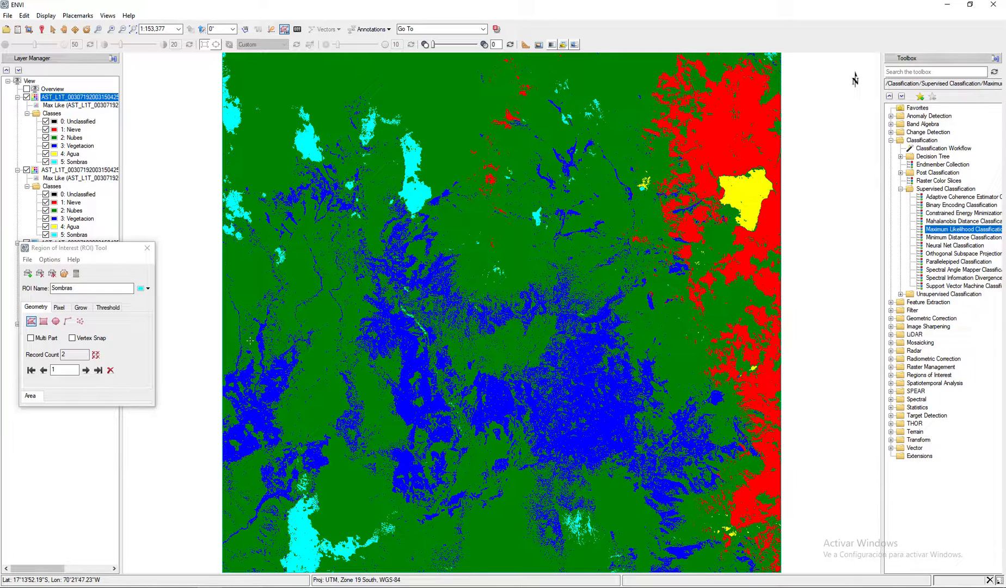
- Hide the MaxLike.dat layer and toggle the SinThreshold classification repeatedly to compare its classes with the ASTER composite underneath
{"action": "left_click", "coordinate": [27, 170]}
{"action": "left_click", "coordinate": [27, 97]}
{"action": "left_click", "coordinate": [27, 97]}
{"action": "left_click", "coordinate": [26, 97]}
{"action": "left_click", "coordinate": [27, 97]}
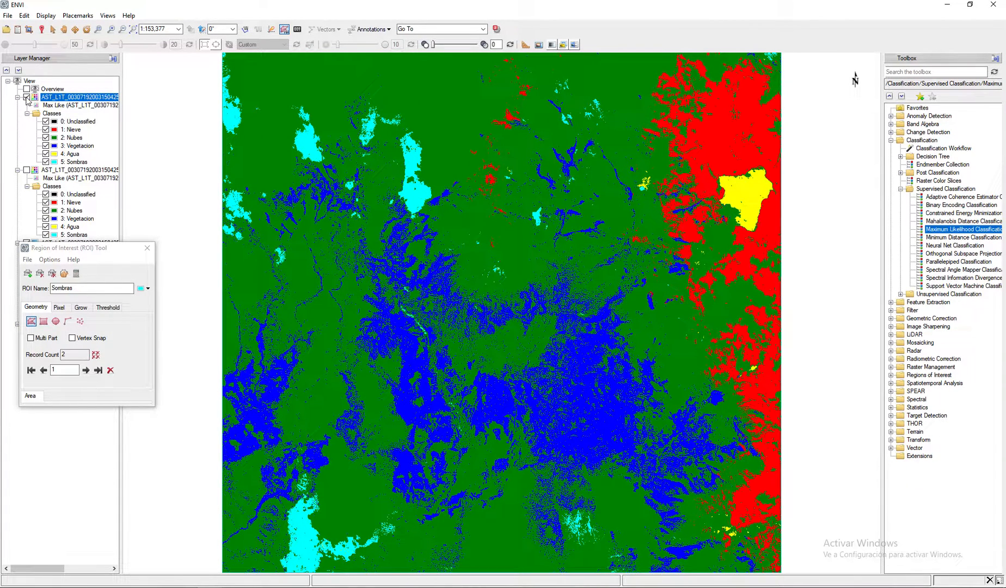
{"action": "left_click", "coordinate": [27, 97]}
{"action": "left_click", "coordinate": [26, 97]}
{"action": "left_click", "coordinate": [26, 97]}
{"action": "left_click", "coordinate": [27, 97]}
{"action": "left_click", "coordinate": [27, 97]}
{"action": "left_click", "coordinate": [27, 97]}
{"action": "left_click", "coordinate": [27, 97]}
- Compare the SinThreshold classification with the MaxLike.dat layer, and hide both to expose the ASTER composite
{"action": "left_click", "coordinate": [27, 170]}
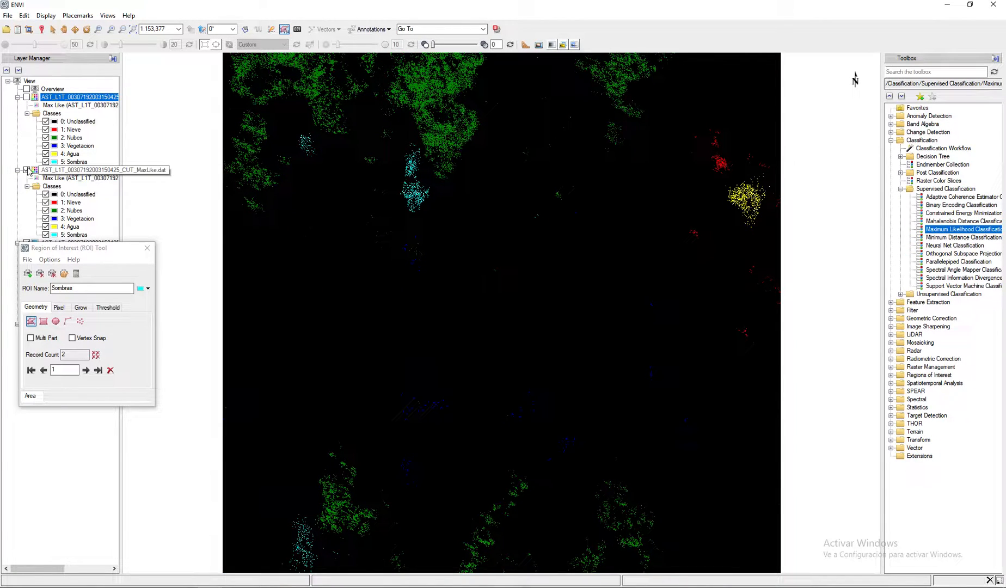
{"action": "left_click", "coordinate": [26, 97]}
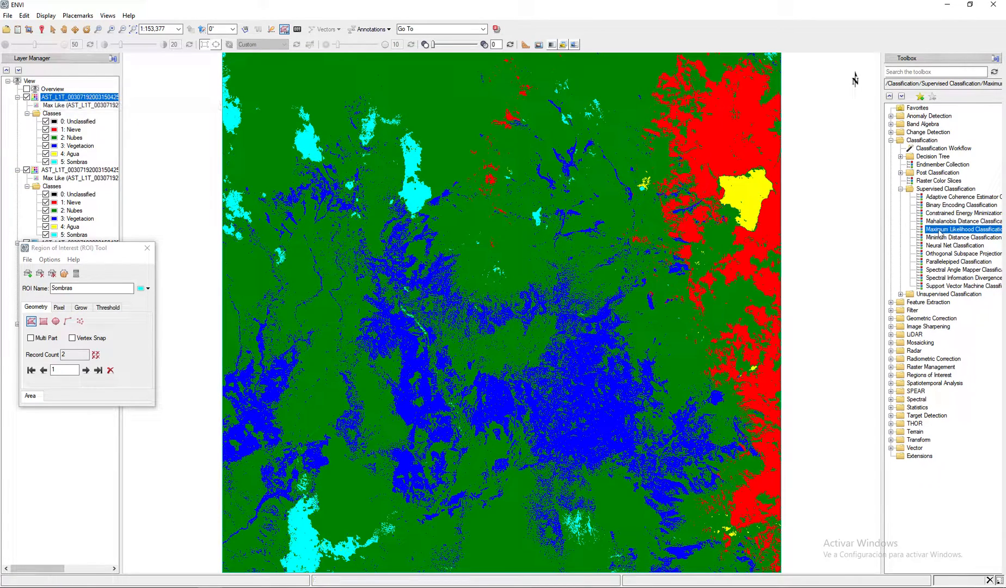
{"action": "left_click", "coordinate": [27, 97]}
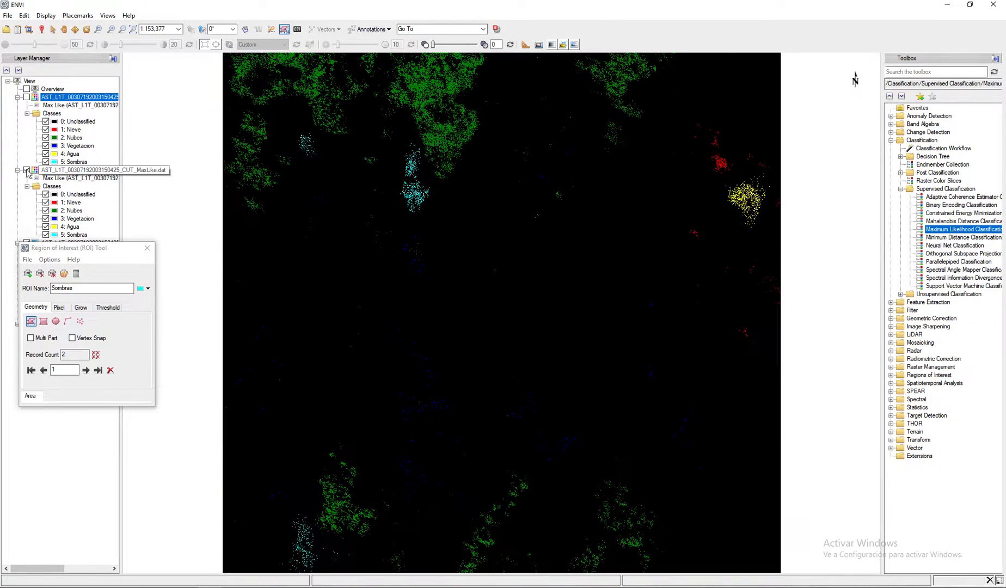
{"action": "left_click", "coordinate": [26, 170]}
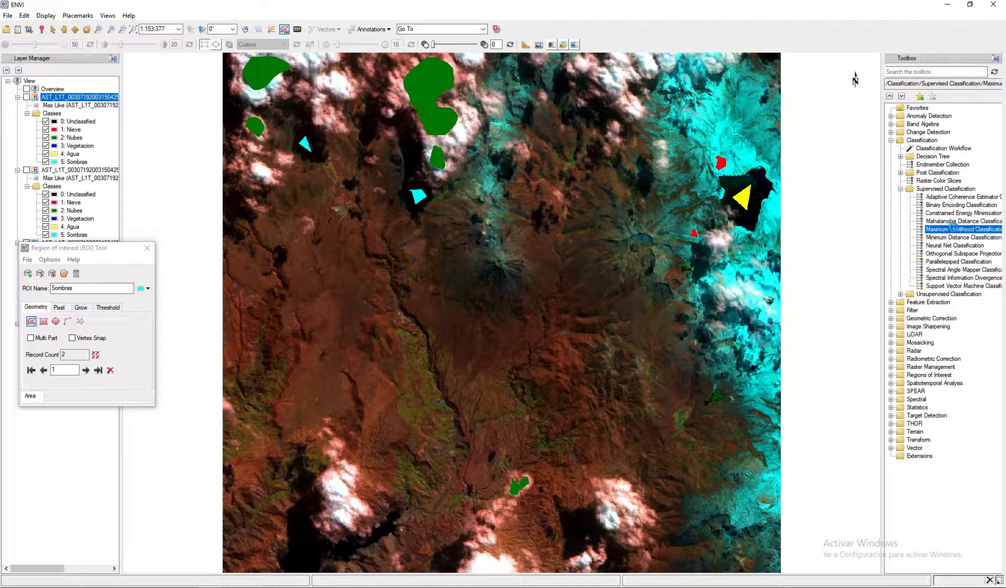
- Start another Maximum Likelihood classification on the VNIR+SWIR image with all five classes and a single probability threshold of 0.5
{"action": "double_click", "coordinate": [955, 229]}
{"action": "left_click", "coordinate": [231, 141]}
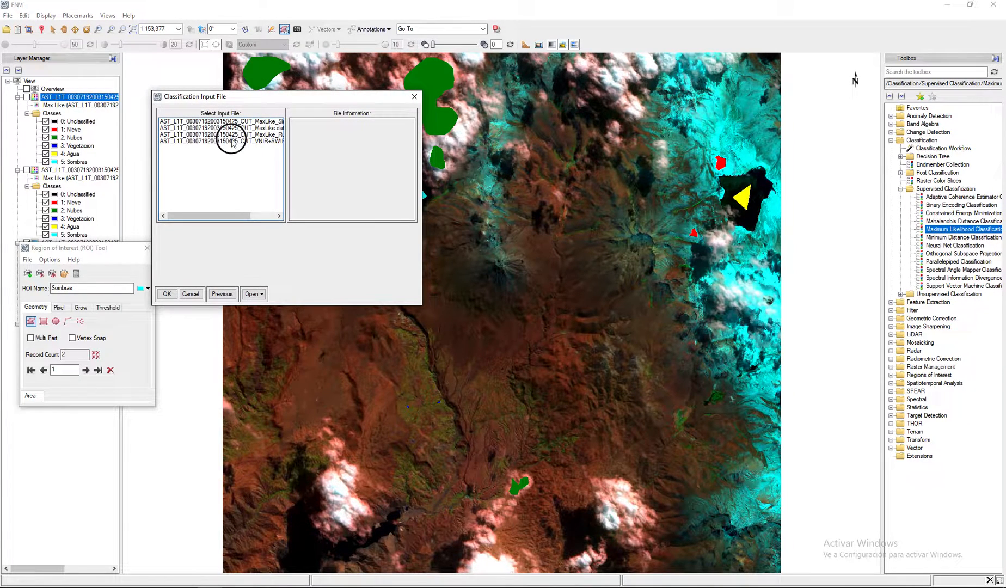
{"action": "left_click", "coordinate": [167, 294]}
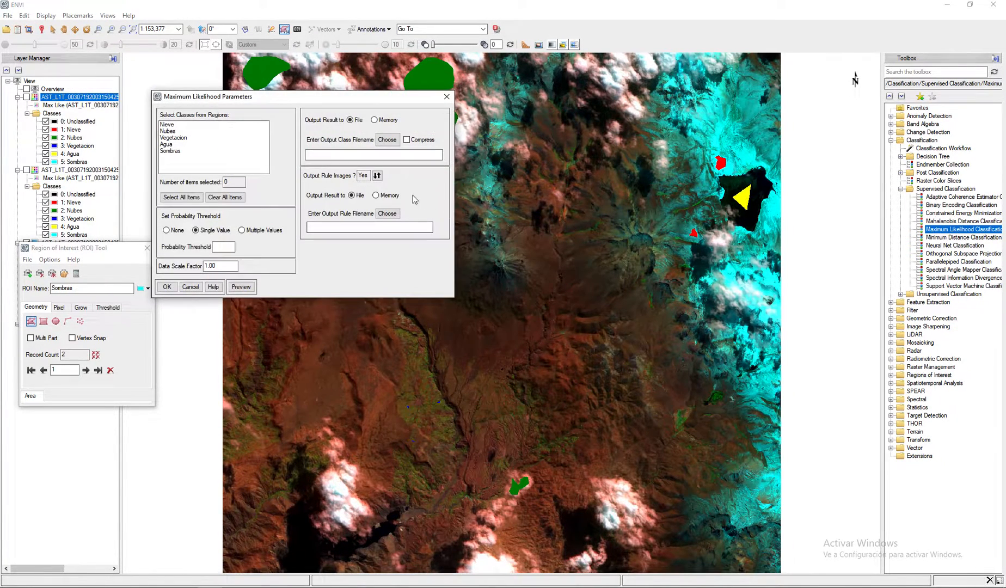
{"action": "left_click", "coordinate": [181, 197]}
{"action": "left_click", "coordinate": [196, 229]}
{"action": "left_click", "coordinate": [224, 246]}
{"action": "type", "text": "0.5"}
{"action": "left_click", "coordinate": [387, 140]}
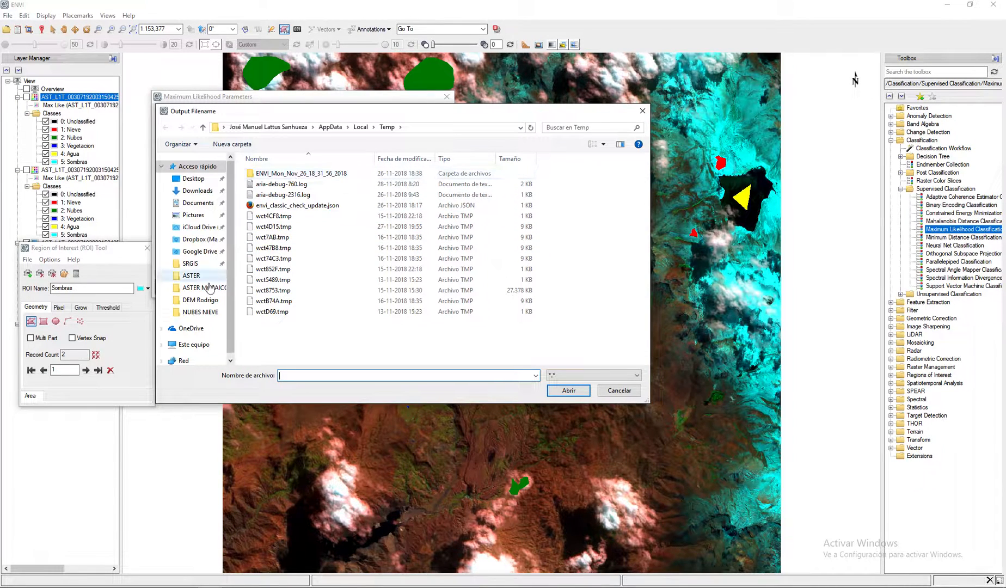
{"action": "left_click", "coordinate": [192, 276]}
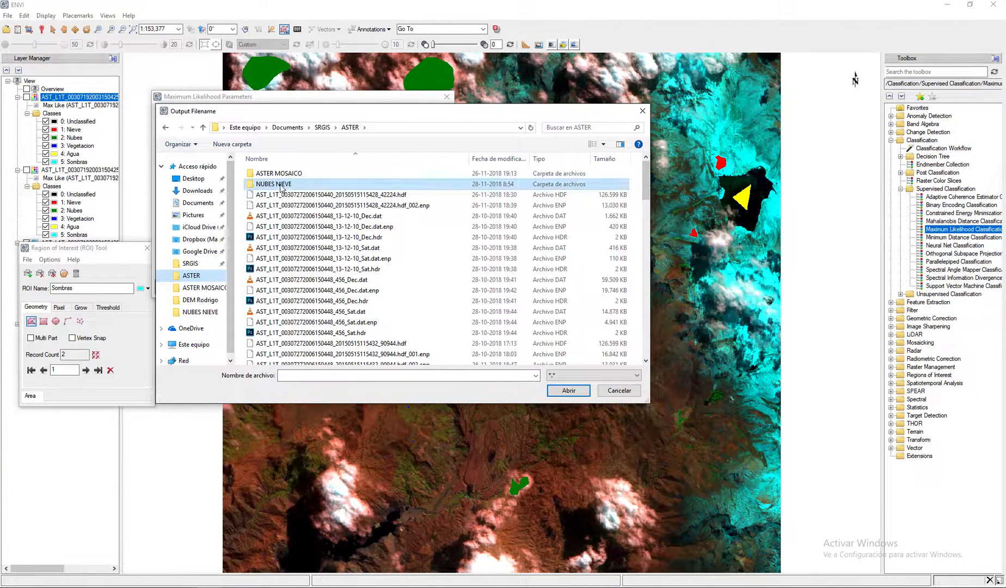
{"action": "double_click", "coordinate": [282, 185]}
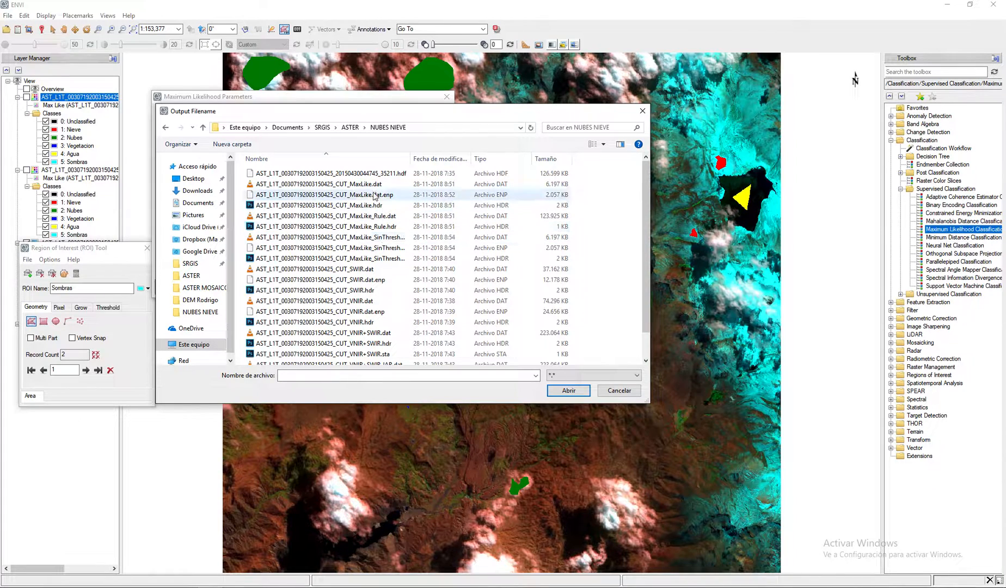
{"action": "left_click", "coordinate": [388, 248]}
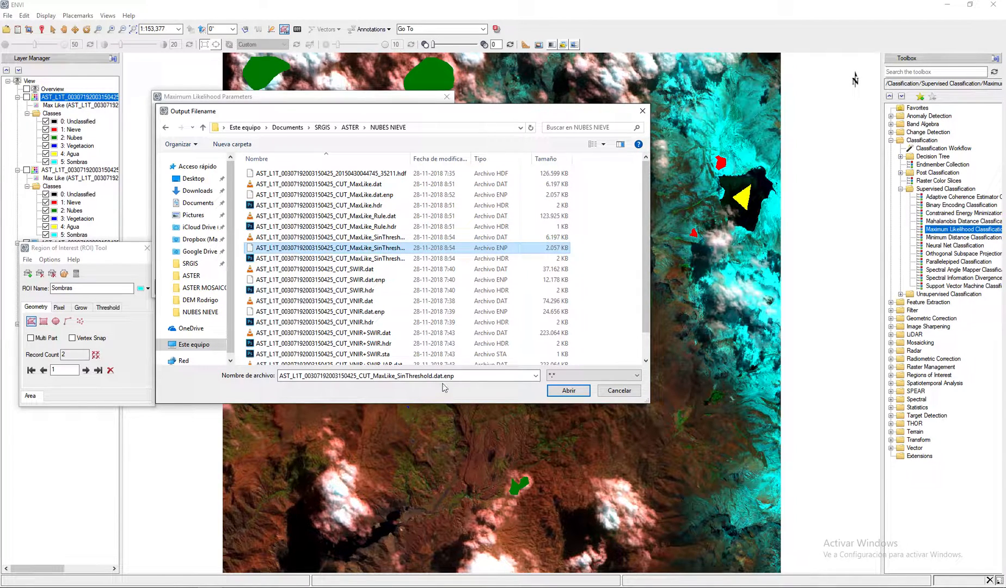
{"action": "left_click", "coordinate": [408, 377]}
{"action": "left_click_drag", "start_coordinate": [398, 375], "coordinate": [434, 379]}
{"action": "type", "text": "05"}
{"action": "left_click", "coordinate": [429, 377]}
{"action": "key", "text": "BackSpace"}
{"action": "key", "text": "BackSpace"}
{"action": "key", "text": "BackSpace"}
{"action": "key", "text": "BackSpace"}
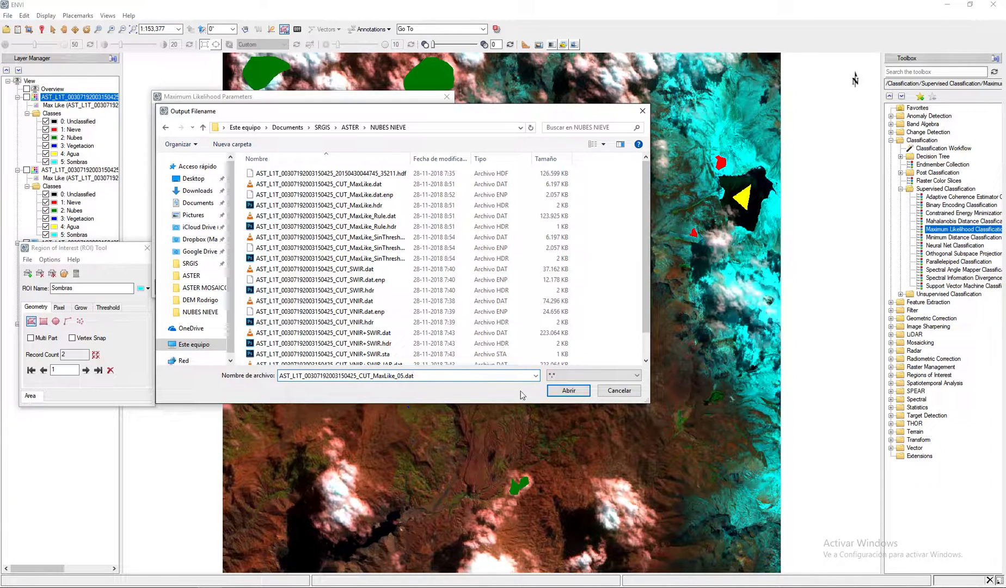
{"action": "left_click", "coordinate": [568, 390]}
{"action": "left_click", "coordinate": [377, 175]}
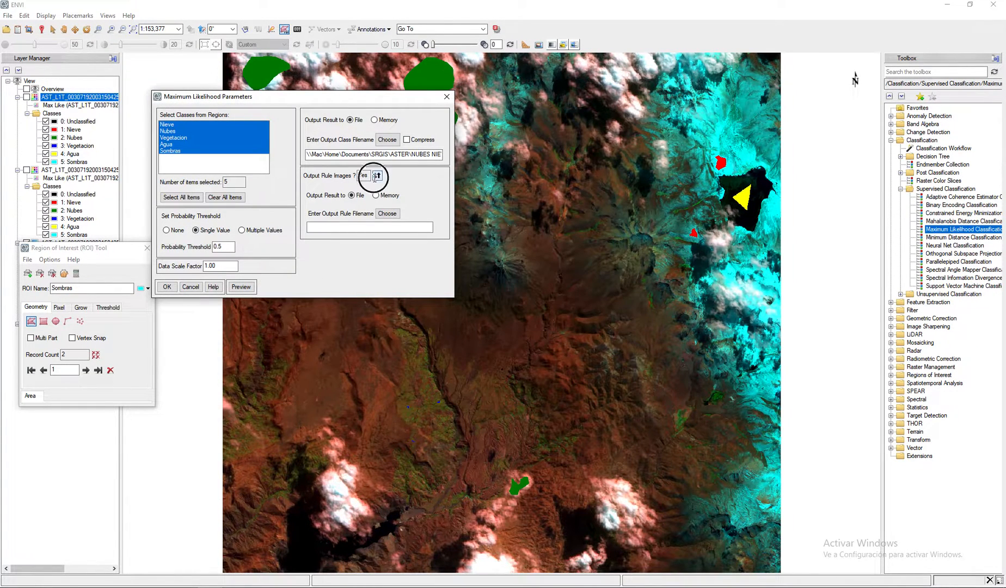
{"action": "left_click", "coordinate": [166, 287]}
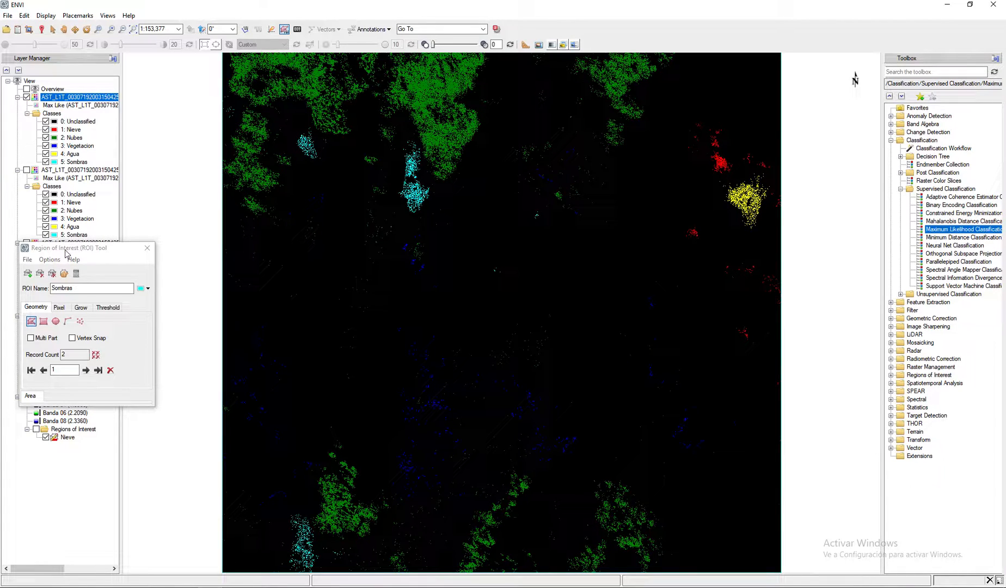
- Show the MaxLike.dat layer again and toggle the MaxLike_05 layer repeatedly to compare the two classifications
{"action": "left_click_drag", "start_coordinate": [66, 252], "coordinate": [67, 325]}
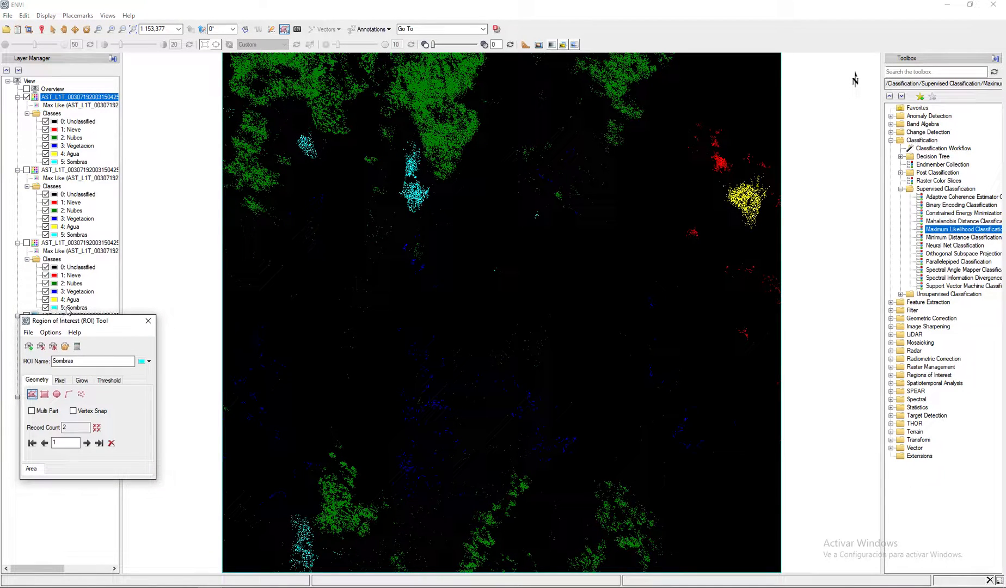
{"action": "left_click", "coordinate": [27, 243]}
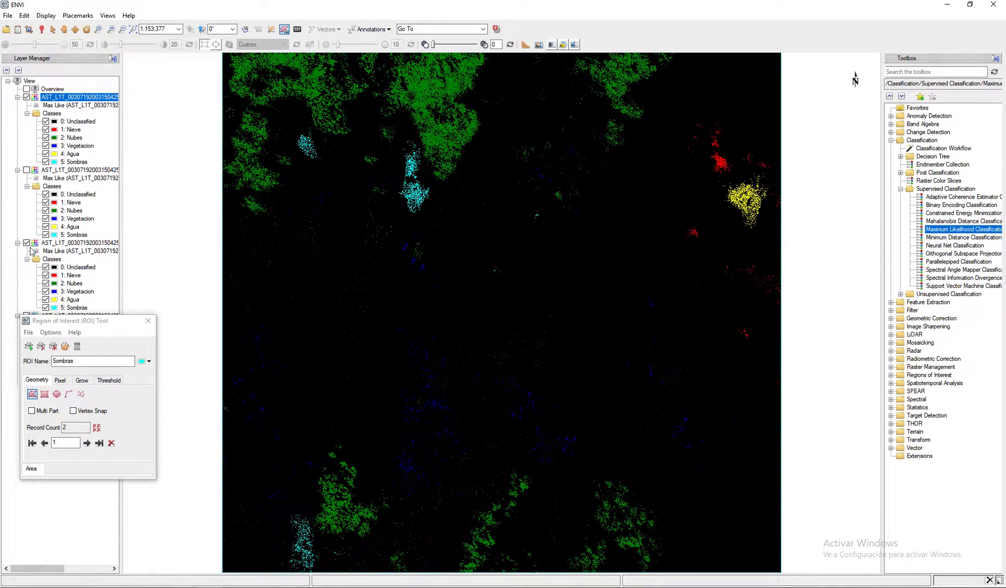
{"action": "left_click", "coordinate": [27, 97]}
{"action": "left_click", "coordinate": [26, 97]}
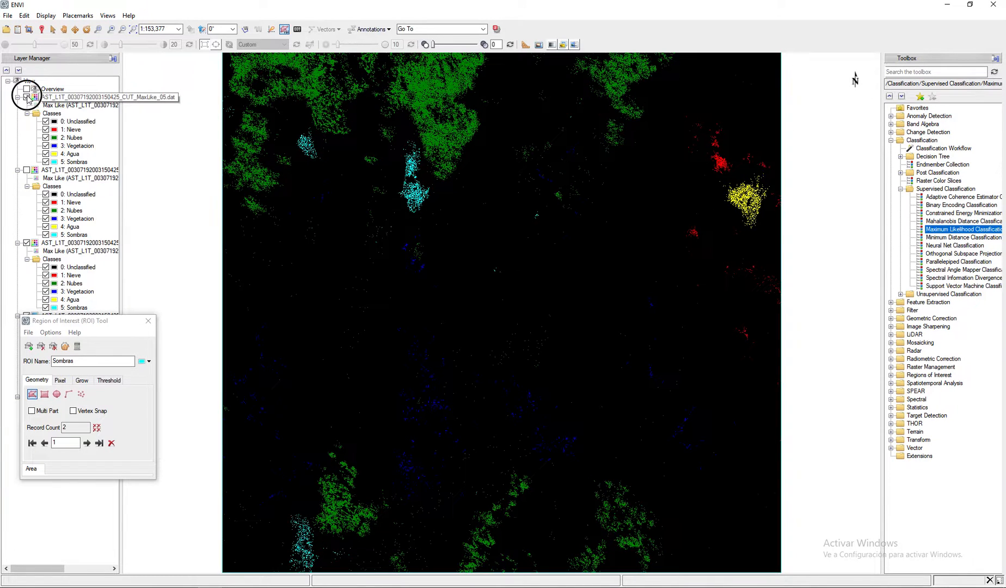
{"action": "left_click", "coordinate": [26, 97]}
{"action": "left_click", "coordinate": [27, 97]}
{"action": "left_click", "coordinate": [27, 97]}
{"action": "left_click", "coordinate": [27, 97]}
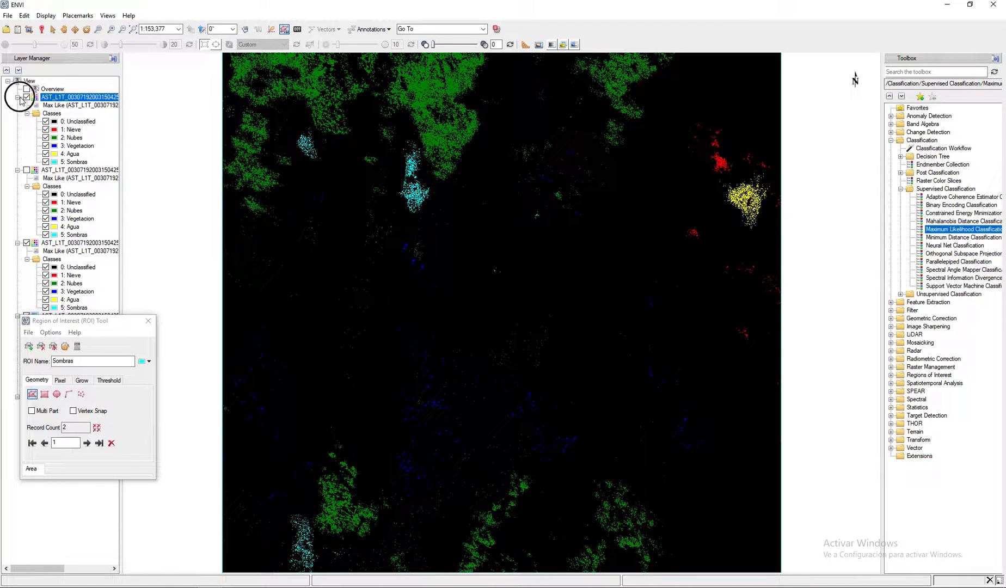
{"action": "left_click", "coordinate": [18, 97]}
{"action": "left_click", "coordinate": [17, 105]}
{"action": "left_click", "coordinate": [17, 113]}
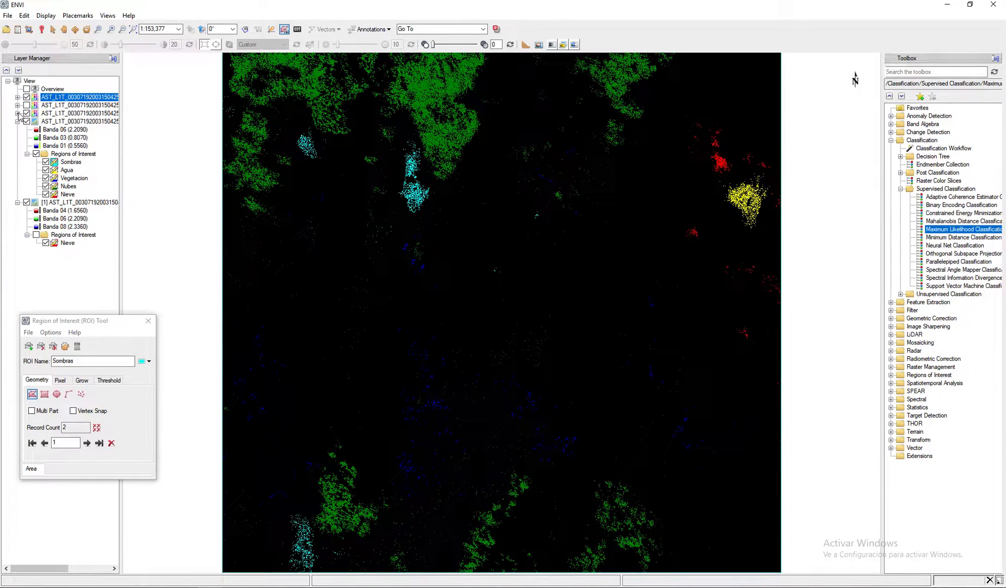
{"action": "left_click", "coordinate": [66, 116]}
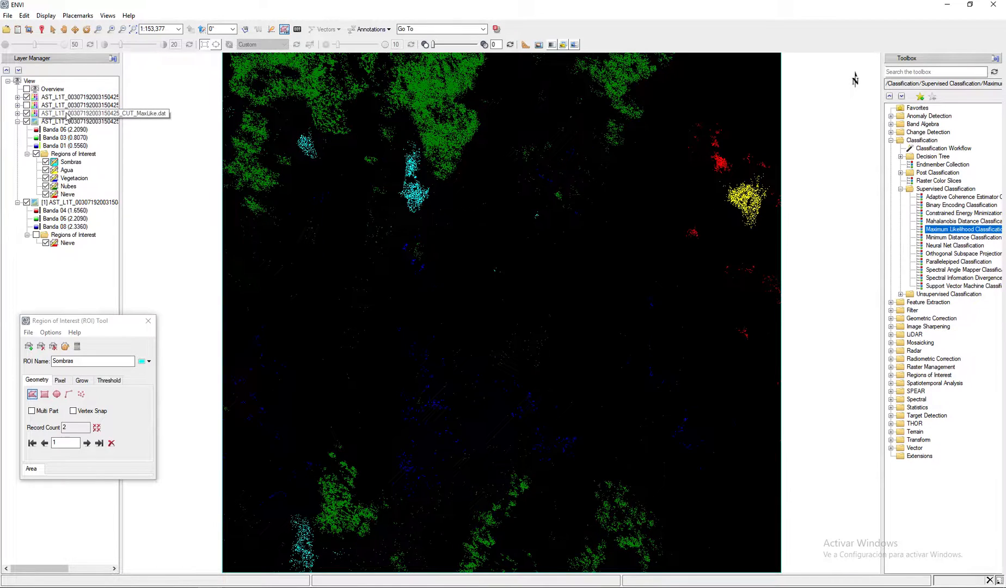
{"action": "left_click", "coordinate": [97, 100]}
{"action": "left_click", "coordinate": [93, 114]}
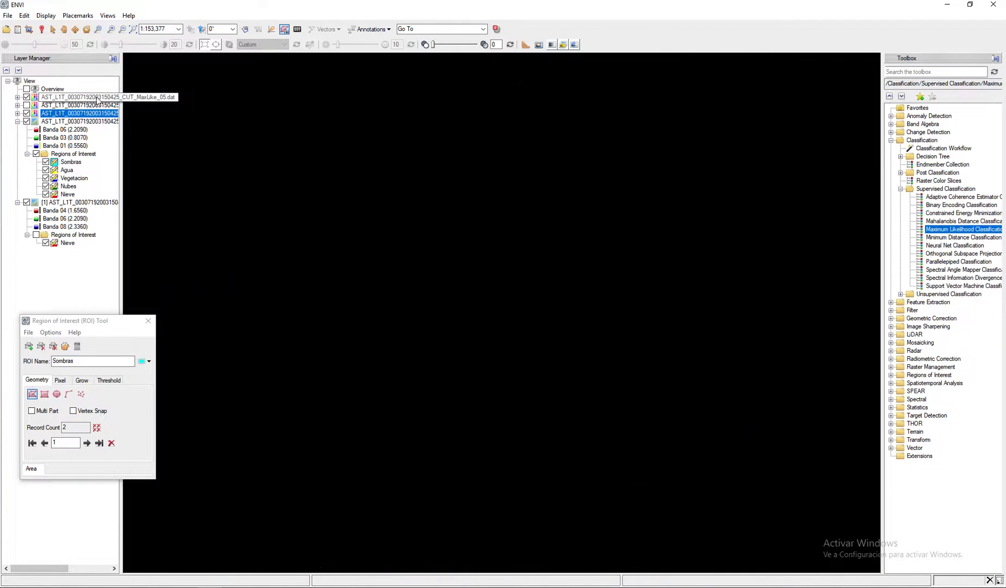
{"action": "right_click", "coordinate": [93, 113]}
{"action": "left_click", "coordinate": [121, 163]}
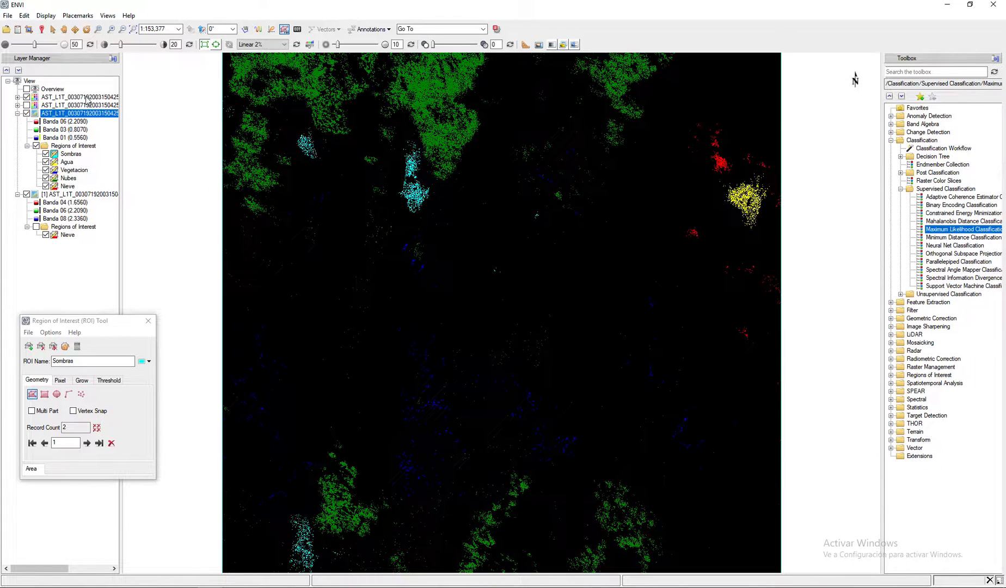
- Remove the two remaining Maximum Likelihood classification layers from the view
{"action": "right_click", "coordinate": [87, 97]}
{"action": "left_click", "coordinate": [103, 161]}
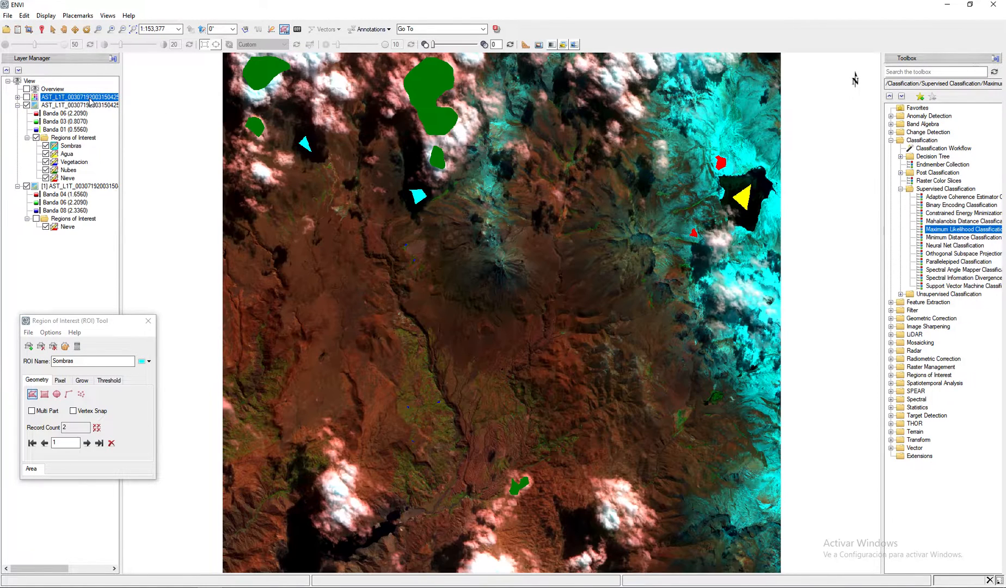
{"action": "right_click", "coordinate": [91, 97]}
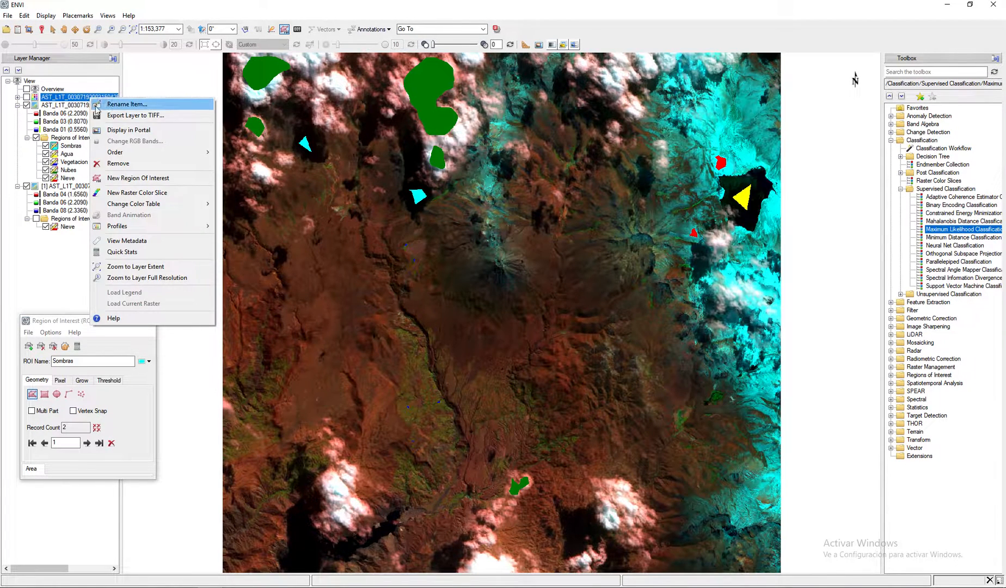
{"action": "left_click", "coordinate": [117, 162]}
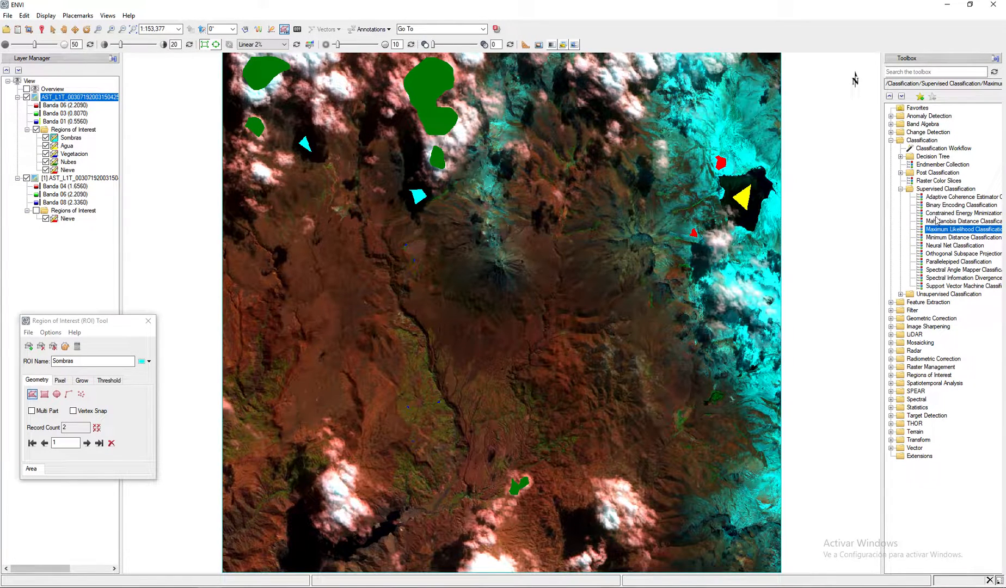
- Start a Spectral Angle Mapper classification on the full nine-band VNIR+SWIR image
{"action": "left_click", "coordinate": [947, 272]}
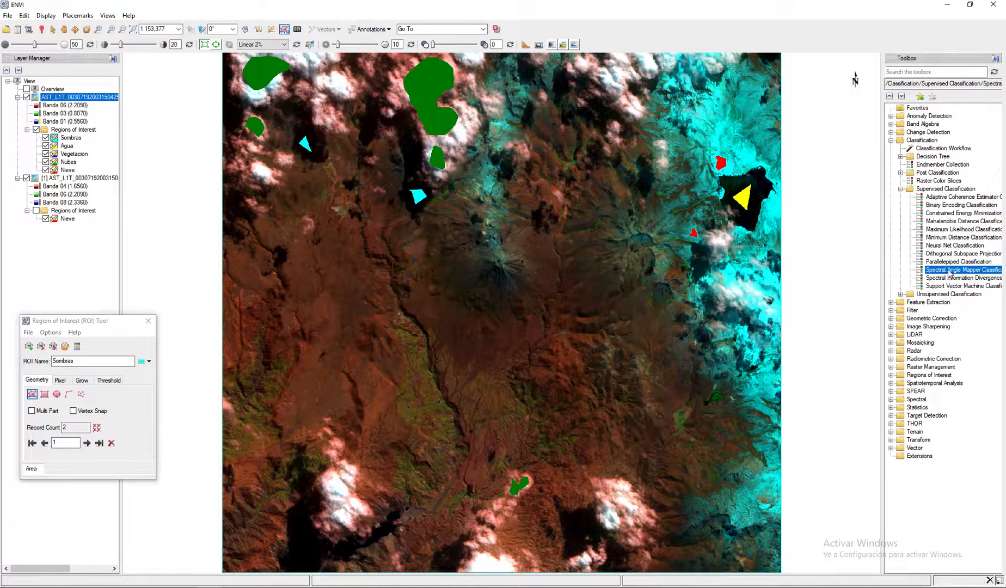
{"action": "double_click", "coordinate": [949, 272]}
{"action": "left_click", "coordinate": [271, 148]}
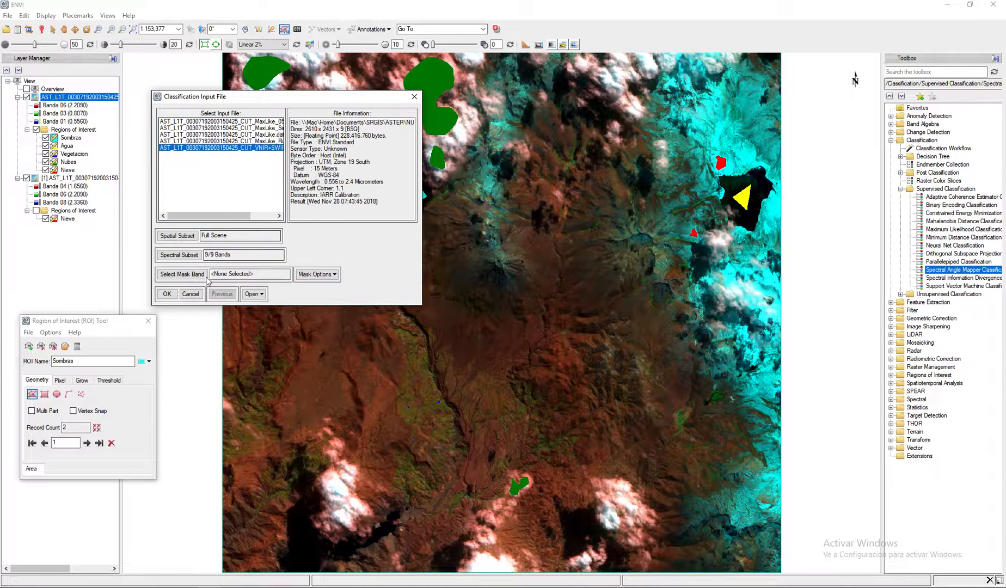
{"action": "left_click", "coordinate": [166, 293]}
{"action": "left_click_drag", "start_coordinate": [397, 101], "coordinate": [473, 131]}
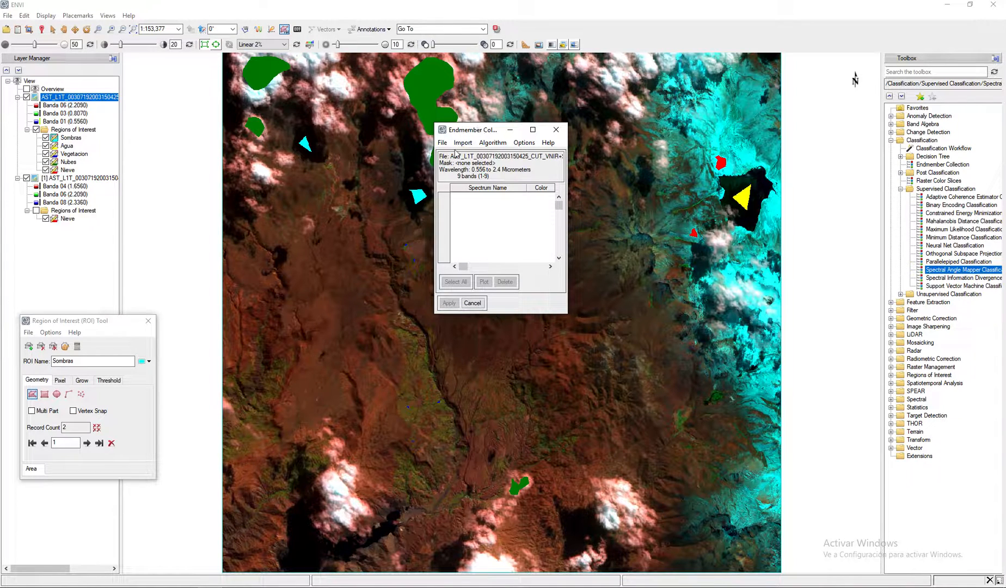
- Import all five regions of interest from the input file as endmembers, open the Spectral Angle Mapper parameters and cancel the classification
{"action": "left_click", "coordinate": [464, 143]}
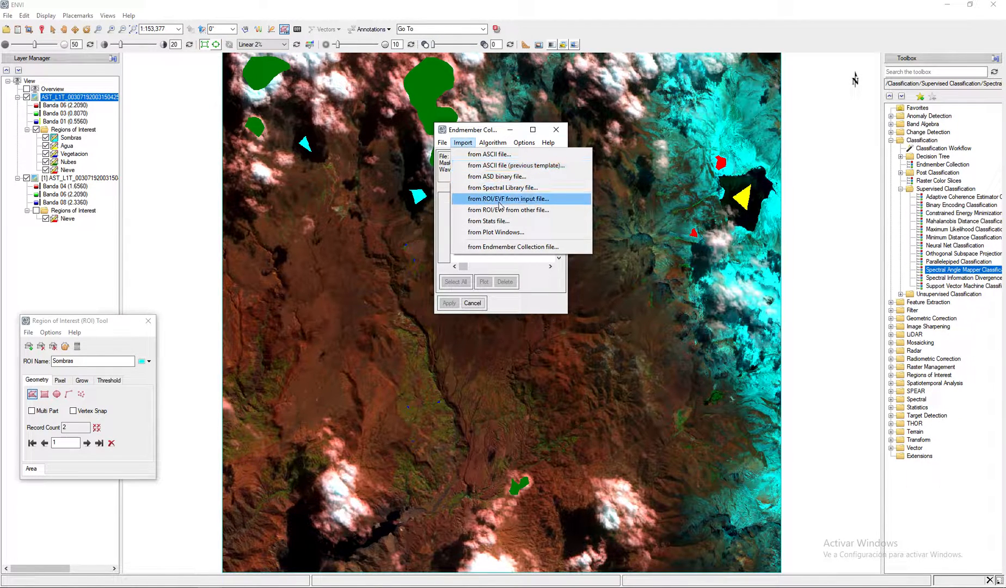
{"action": "left_click", "coordinate": [540, 201]}
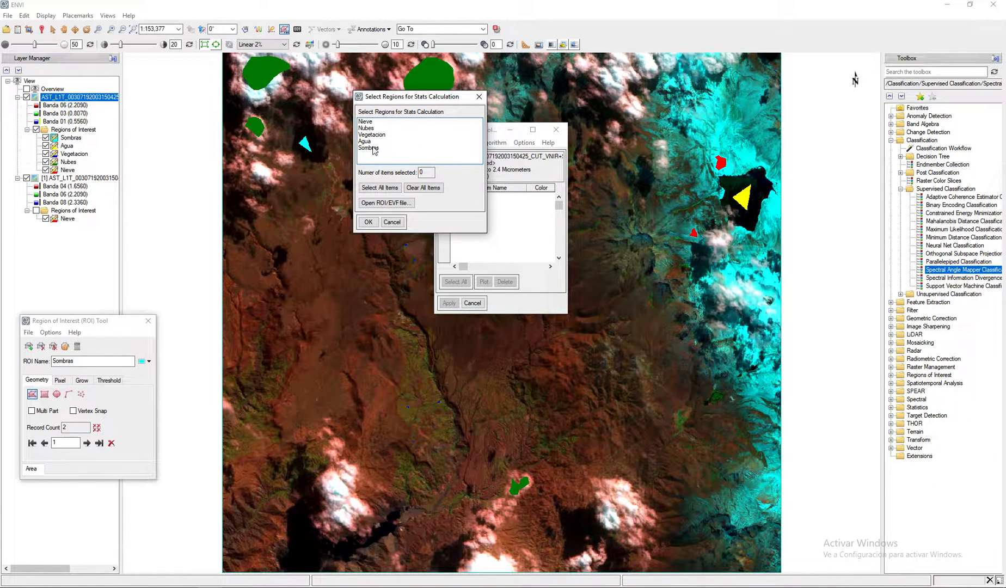
{"action": "left_click", "coordinate": [380, 189]}
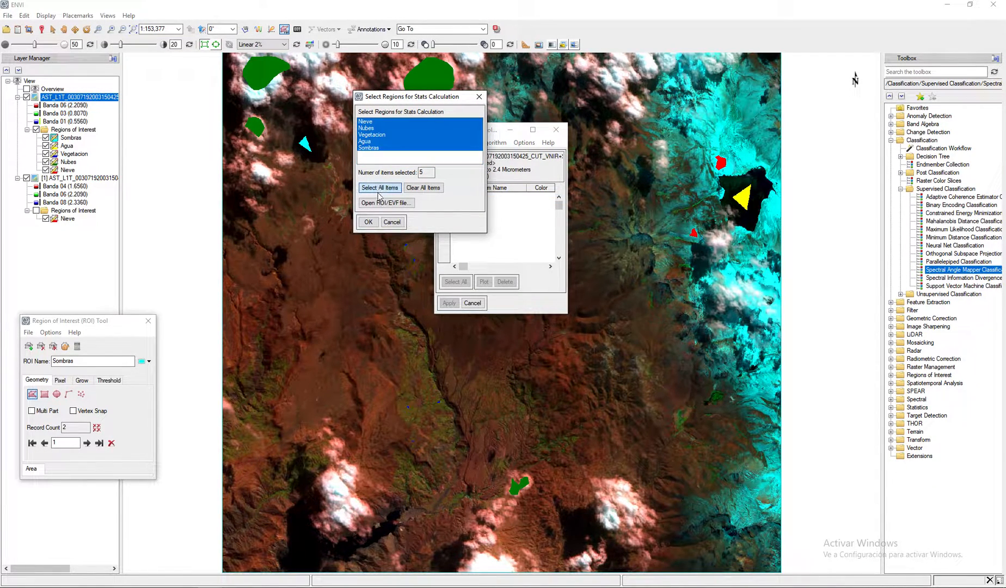
{"action": "left_click", "coordinate": [370, 222]}
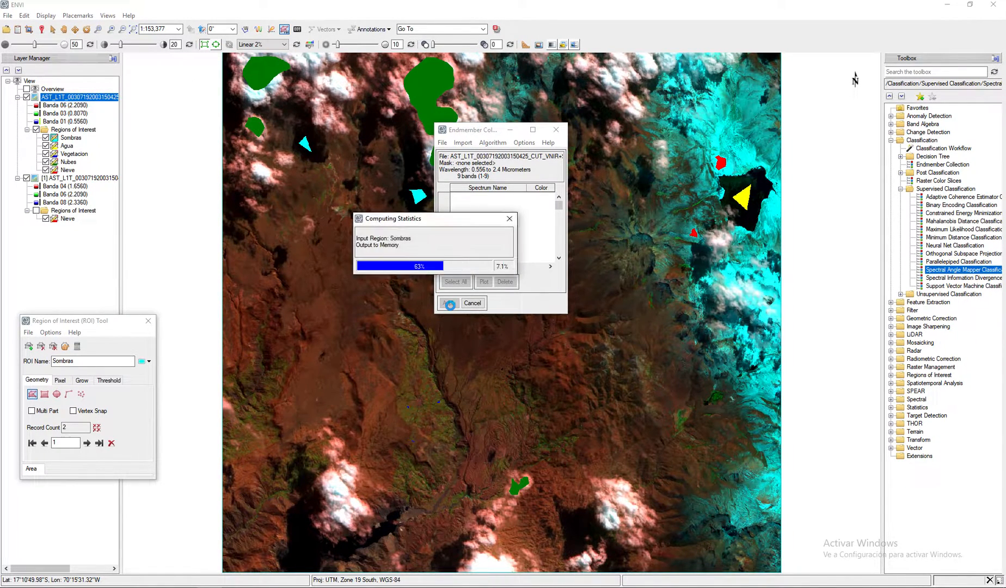
{"action": "left_click", "coordinate": [449, 303]}
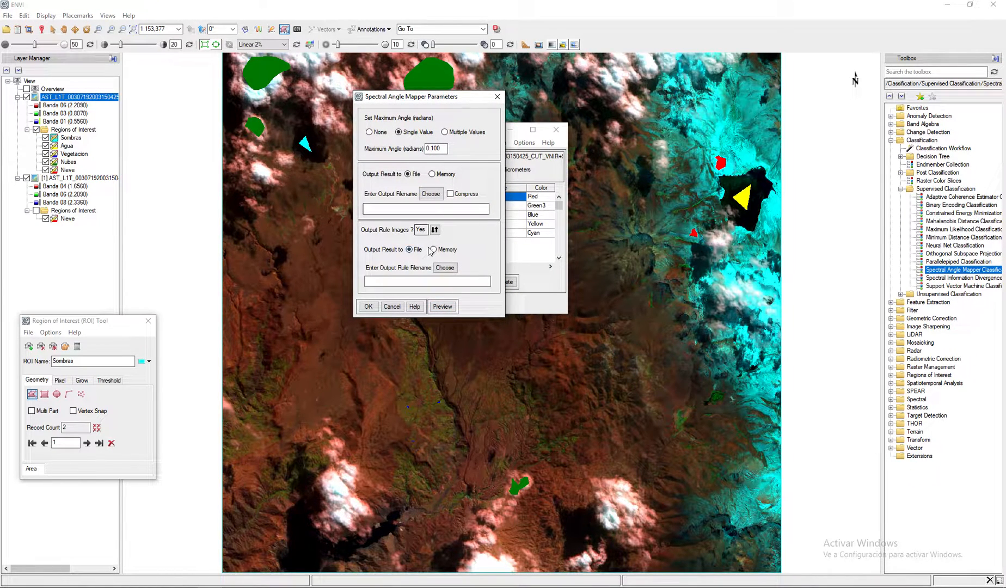
{"action": "left_click", "coordinate": [392, 306]}
{"action": "left_click", "coordinate": [473, 303]}
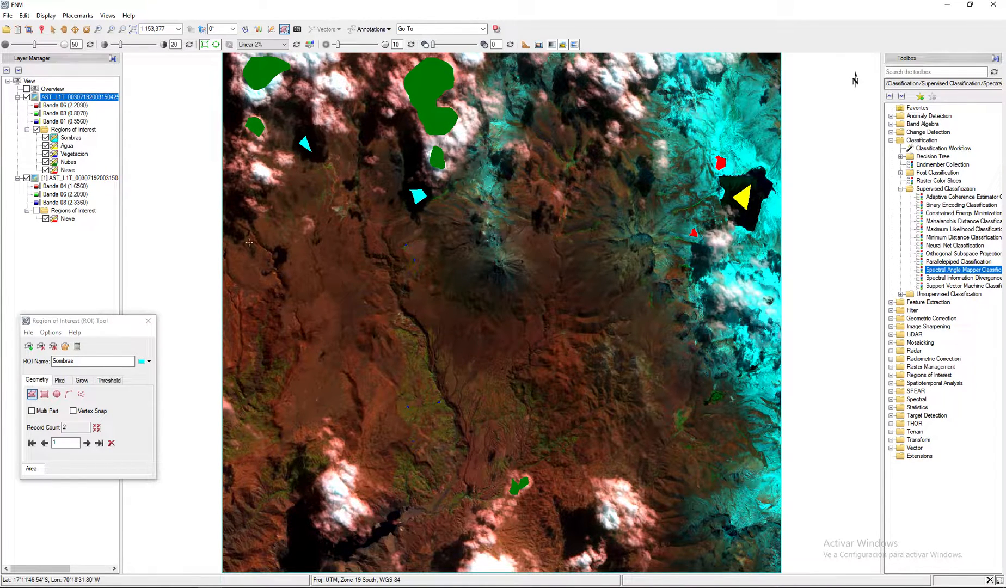
- Close the ROI Tool and remove the five-class Regions of Interest group from the Banda 06/03/01 composite
{"action": "left_click", "coordinate": [147, 323]}
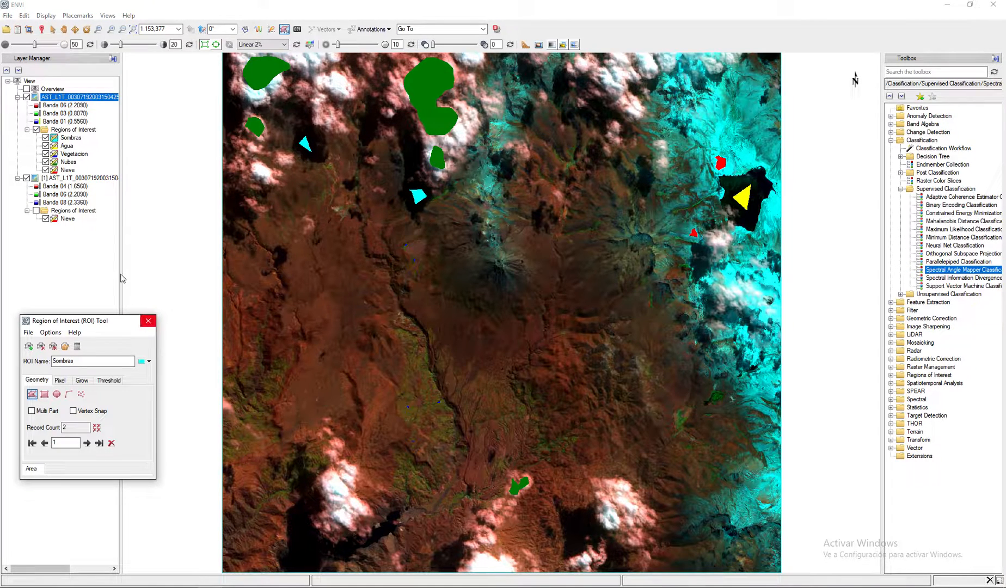
{"action": "left_click", "coordinate": [74, 130]}
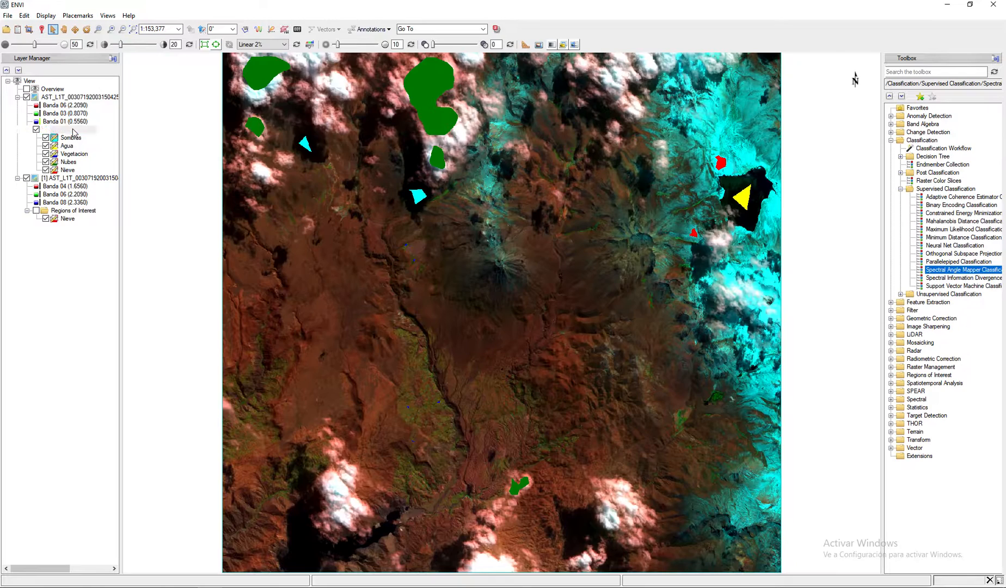
{"action": "right_click", "coordinate": [75, 131]}
{"action": "left_click", "coordinate": [92, 136]}
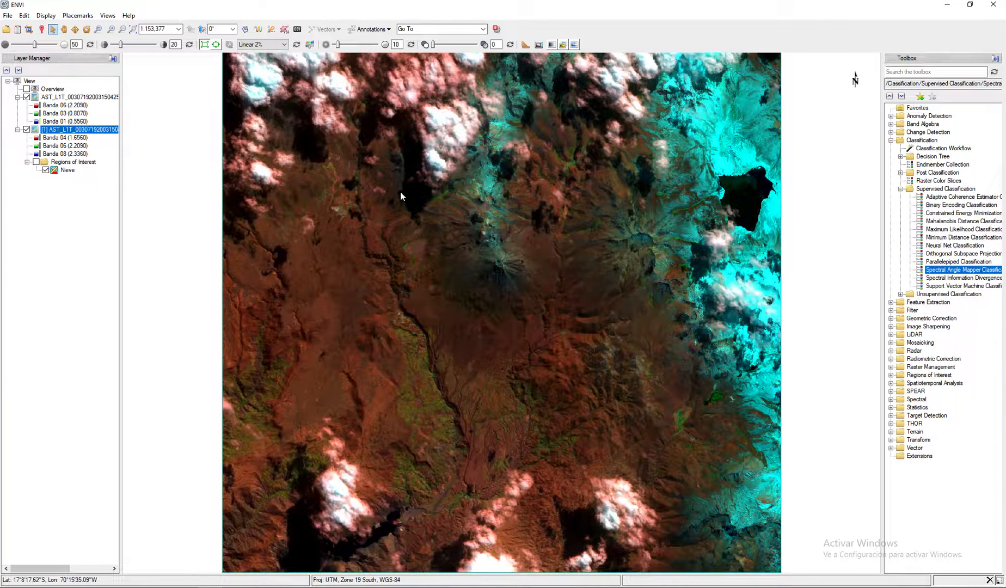
- Load the Rule (Nubes) band of the MaxLike_Rule file in grayscale and apply a Gaussian stretch
{"action": "left_click", "coordinate": [18, 31]}
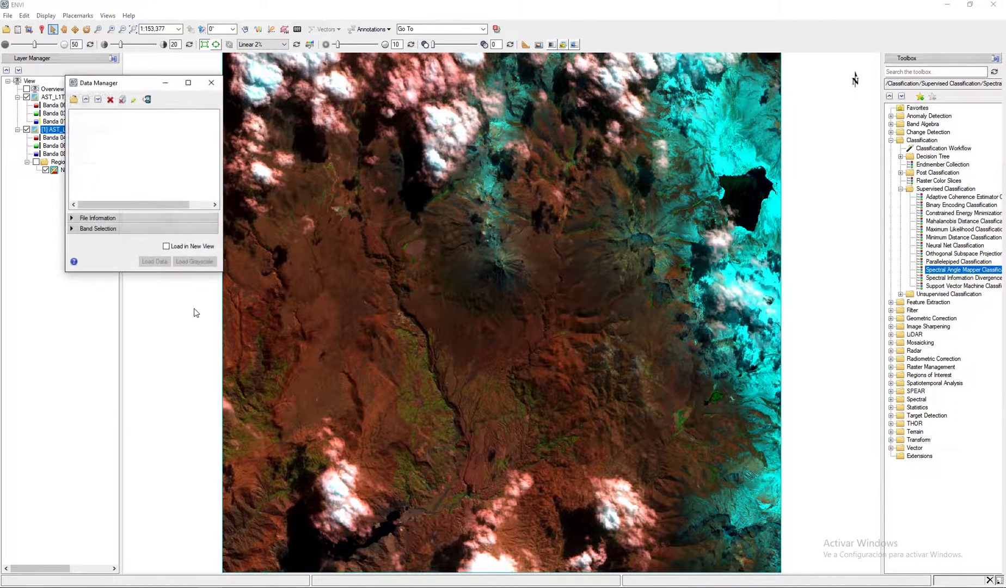
{"action": "left_click_drag", "start_coordinate": [141, 273], "coordinate": [126, 536]}
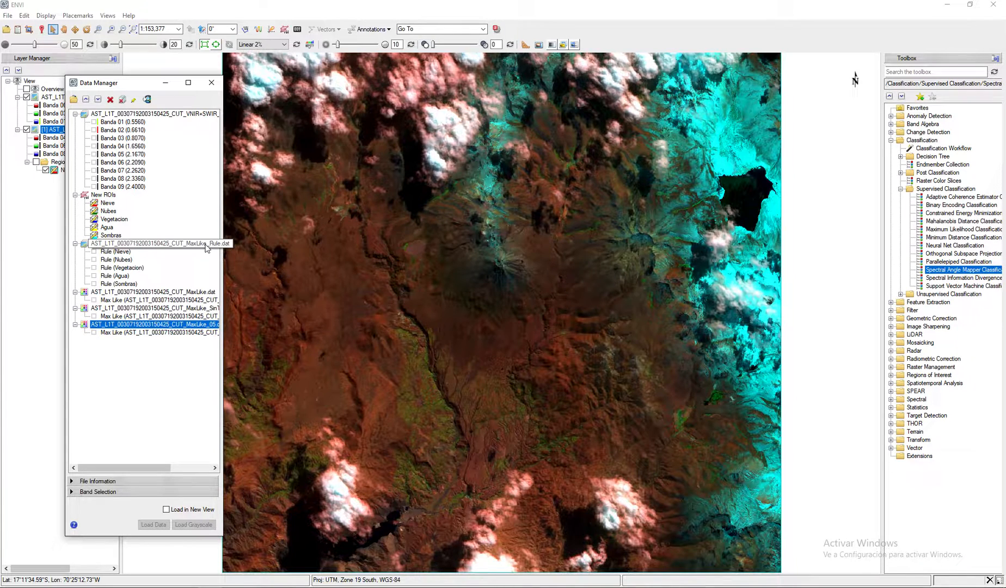
{"action": "right_click", "coordinate": [123, 260]}
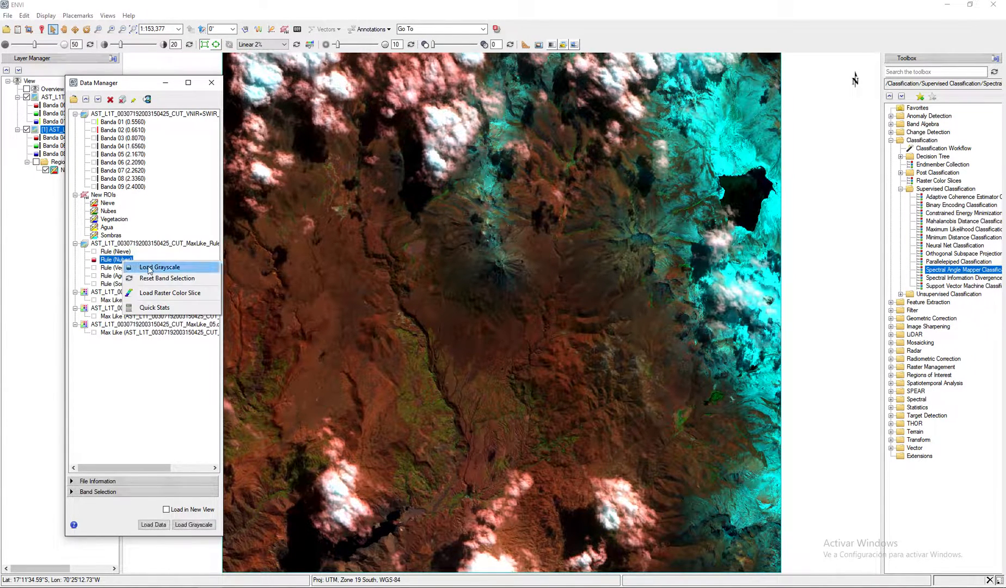
{"action": "left_click", "coordinate": [150, 269]}
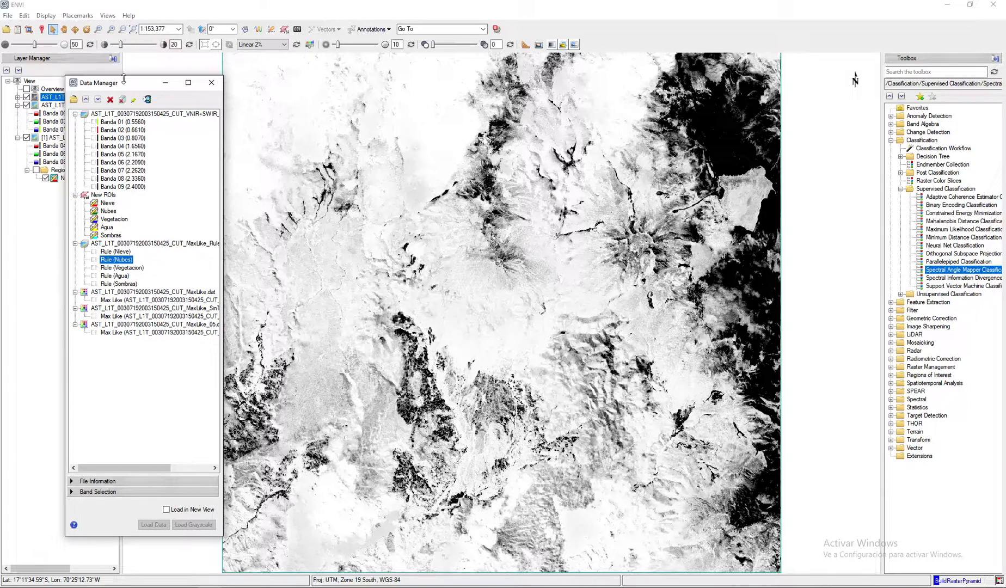
{"action": "left_click_drag", "start_coordinate": [129, 82], "coordinate": [101, 130]}
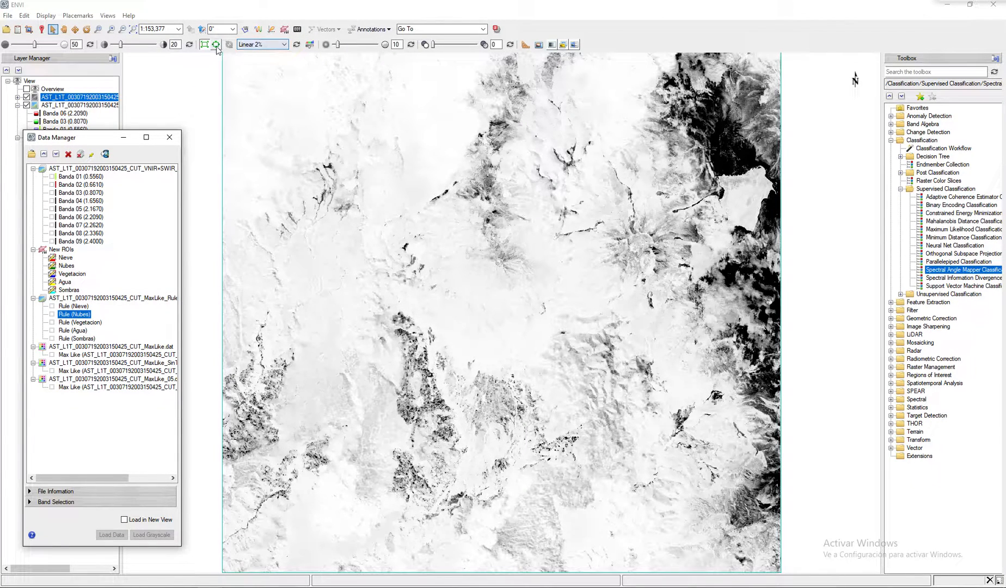
{"action": "left_click", "coordinate": [274, 46]}
{"action": "left_click", "coordinate": [271, 93]}
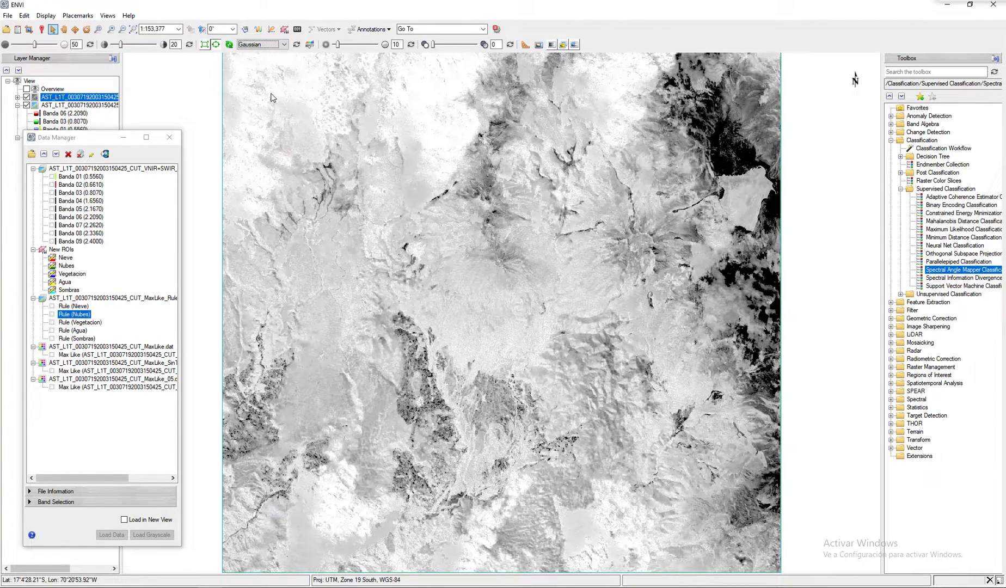
- Toggle the Rule (Nubes) layer on and off repeatedly to compare it with the color composite
{"action": "left_click", "coordinate": [27, 97]}
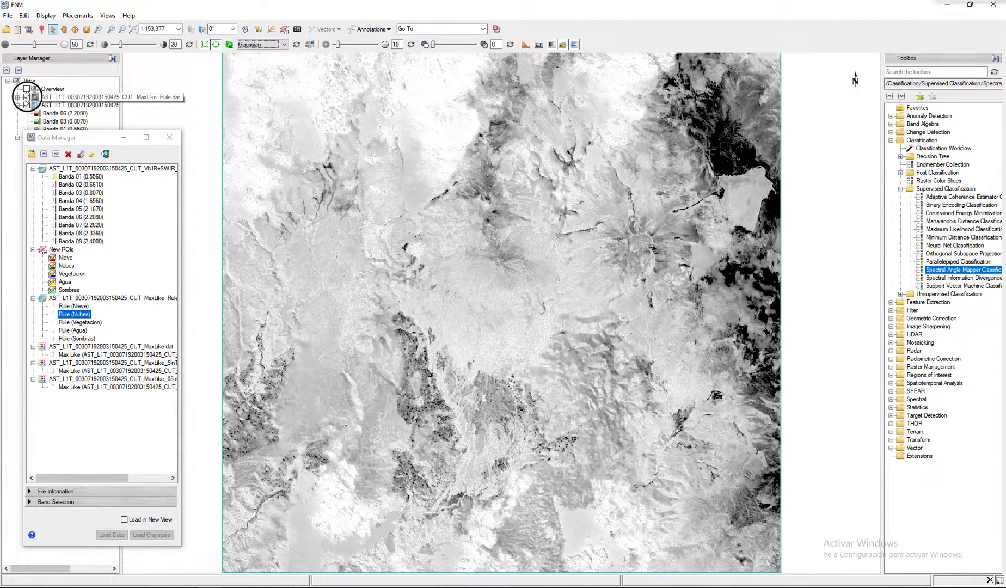
{"action": "left_click", "coordinate": [26, 97]}
{"action": "left_click", "coordinate": [27, 97]}
{"action": "left_click", "coordinate": [26, 97]}
{"action": "left_click", "coordinate": [26, 97]}
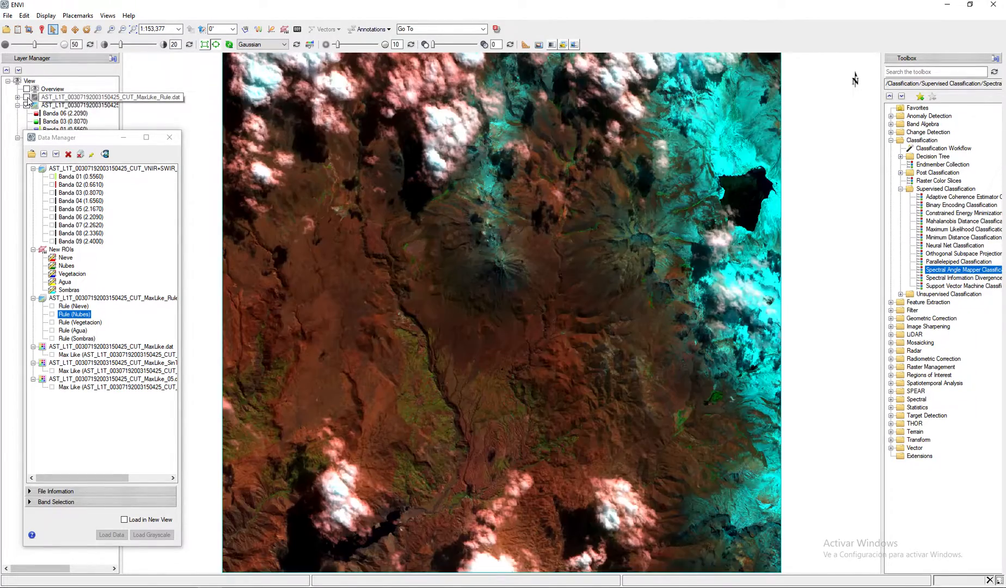
{"action": "left_click", "coordinate": [26, 97]}
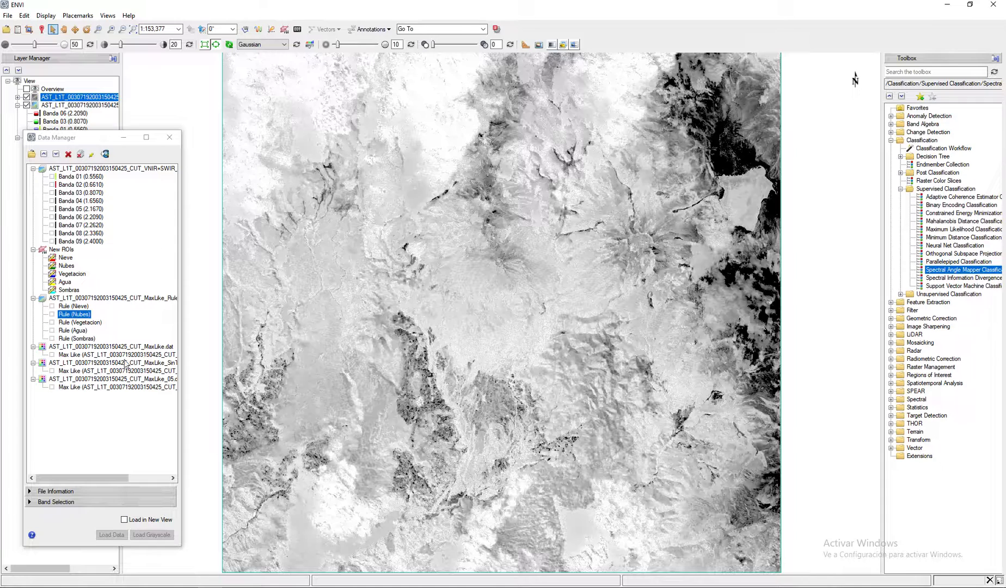
- Load the Rule (Nieve) band in grayscale and apply a Gaussian stretch to it
{"action": "left_click", "coordinate": [81, 308]}
{"action": "right_click", "coordinate": [80, 308]}
{"action": "left_click", "coordinate": [111, 316]}
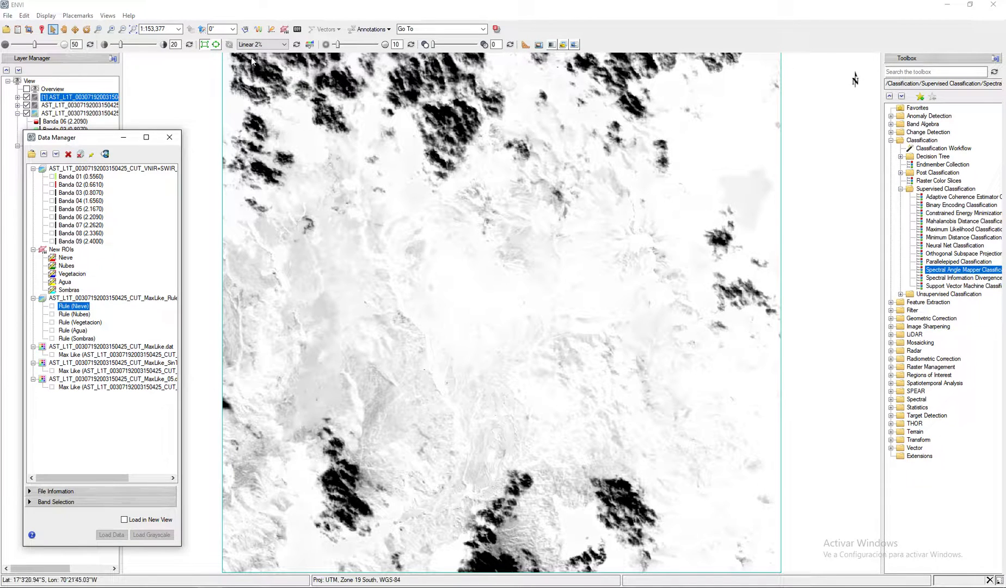
{"action": "left_click", "coordinate": [260, 44]}
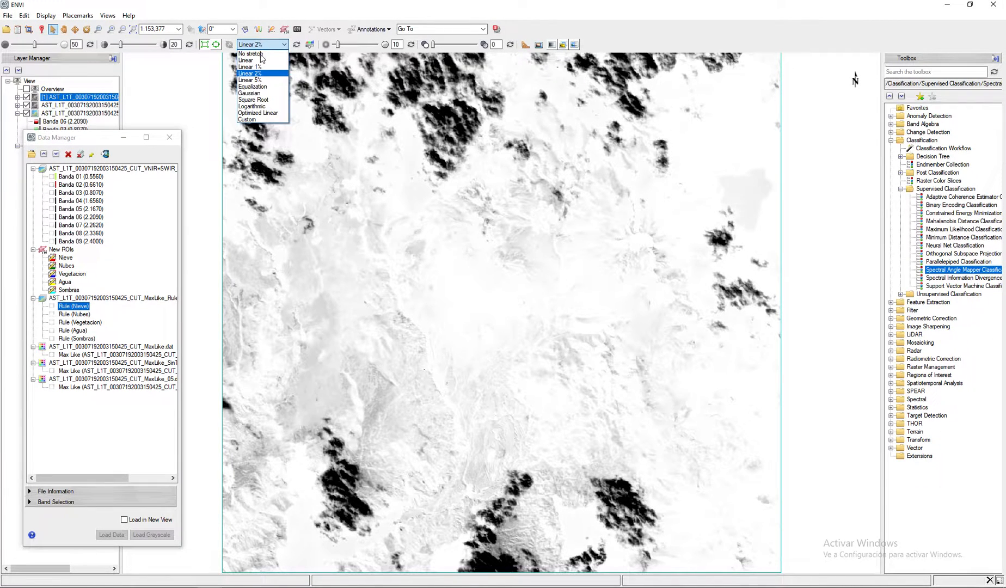
{"action": "left_click", "coordinate": [261, 94]}
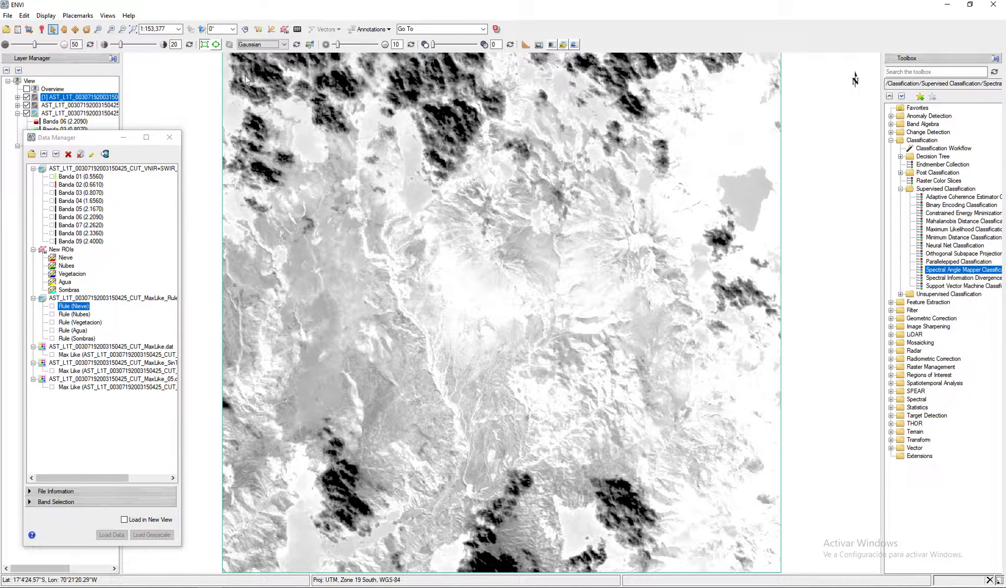
- Remove both rule image layers from the view and close the Data Manager
{"action": "right_click", "coordinate": [75, 97]}
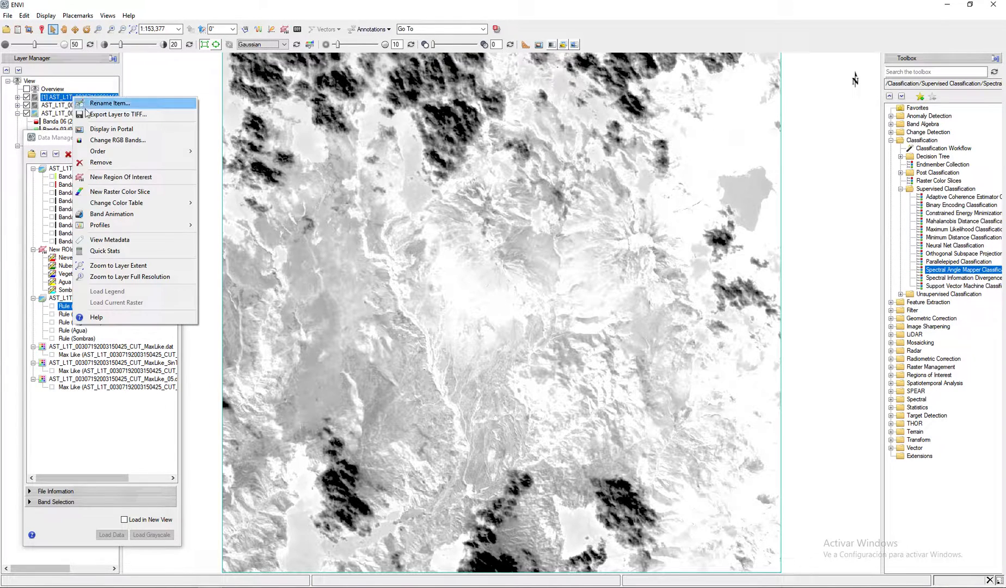
{"action": "left_click", "coordinate": [102, 162]}
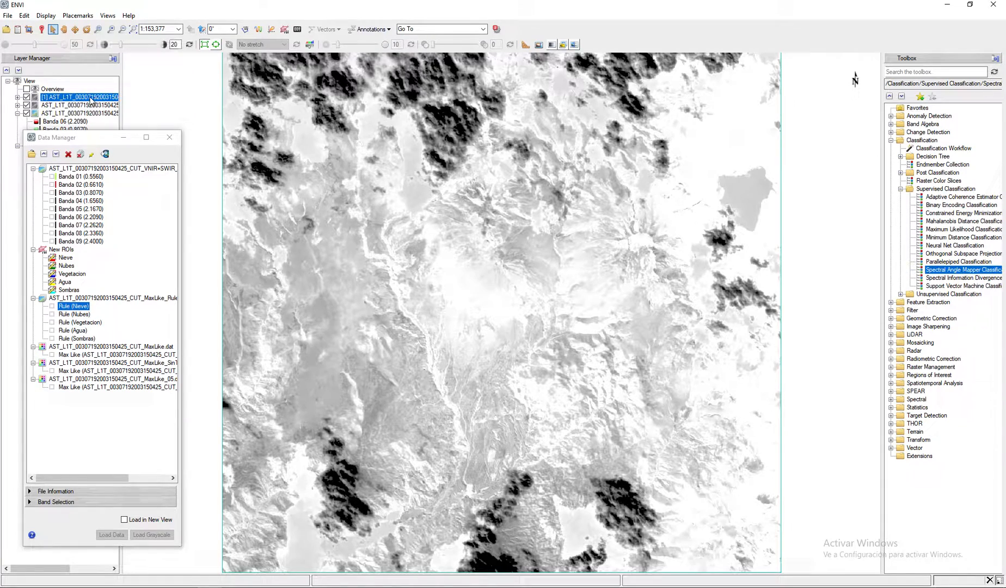
{"action": "right_click", "coordinate": [90, 98]}
{"action": "left_click", "coordinate": [125, 162]}
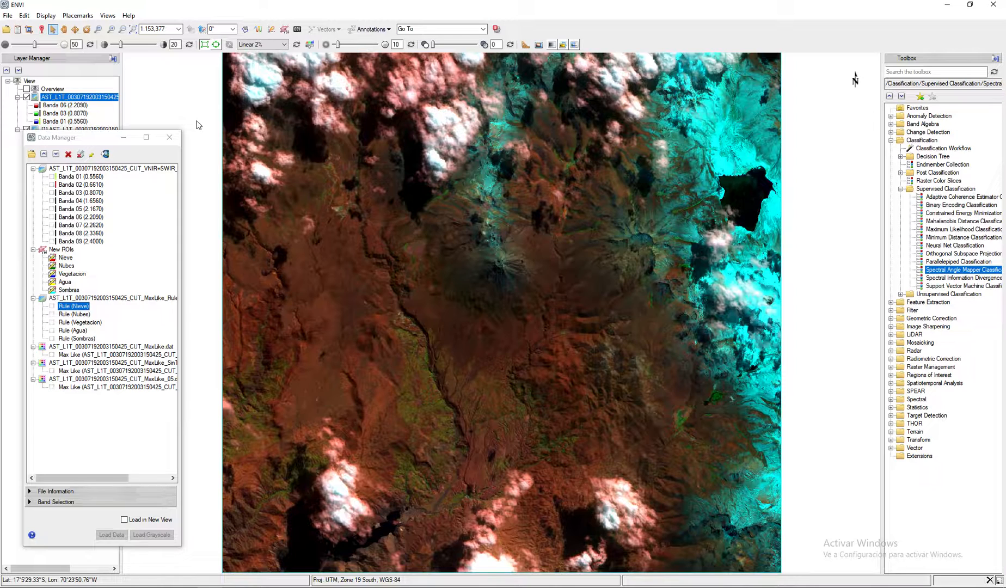
{"action": "left_click", "coordinate": [175, 138]}
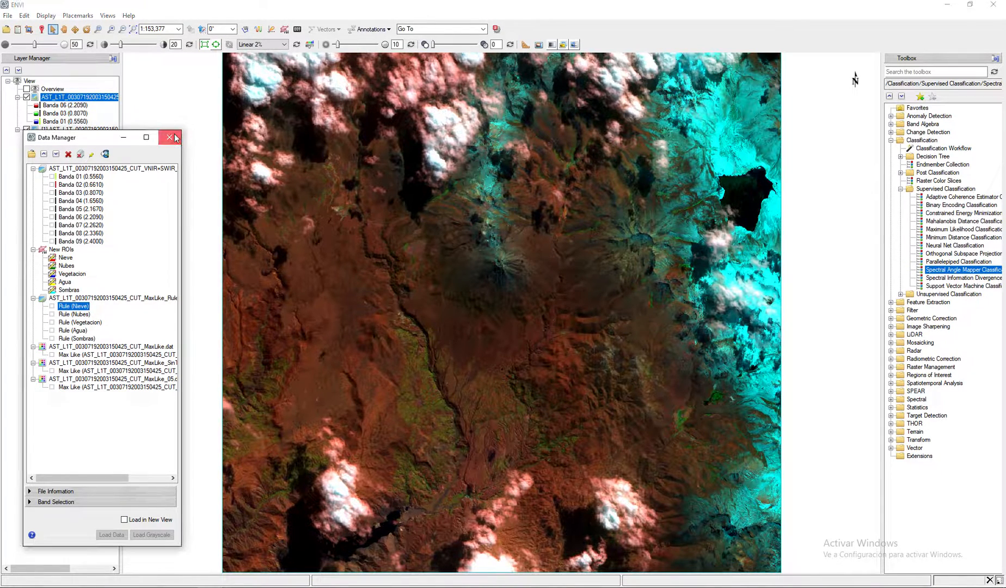
{"action": "left_click", "coordinate": [285, 30]}
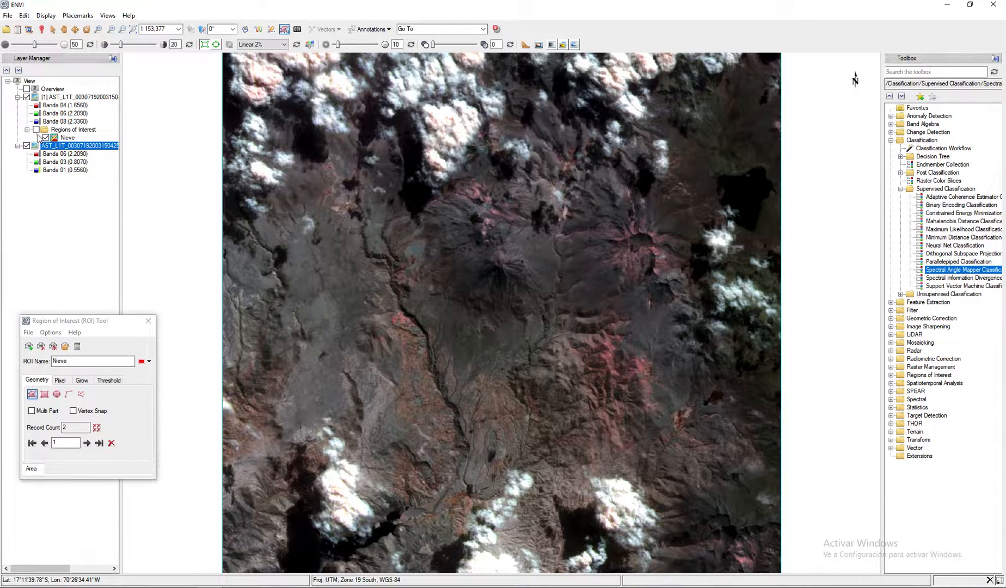
{"action": "left_click", "coordinate": [148, 321]}
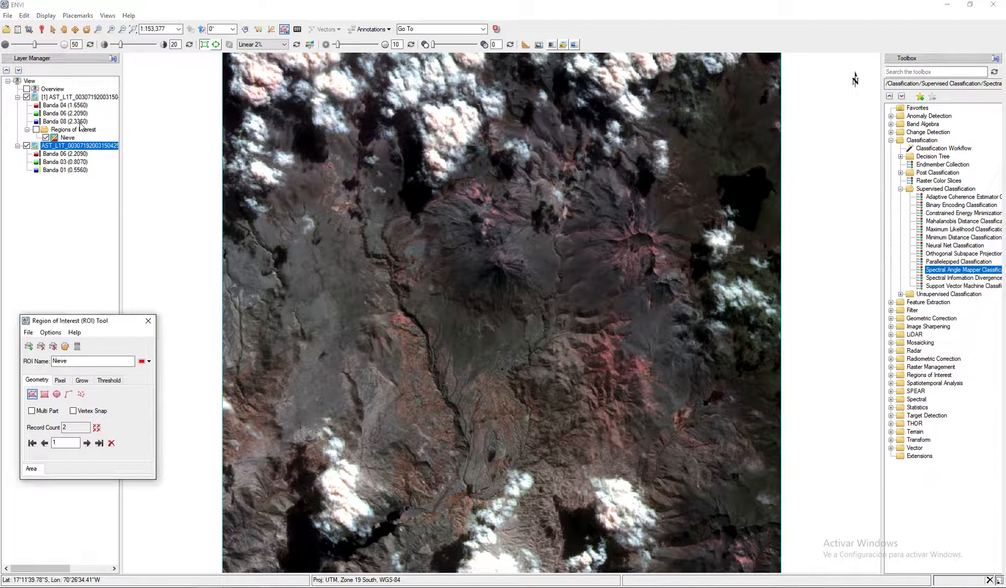
{"action": "left_click", "coordinate": [72, 97]}
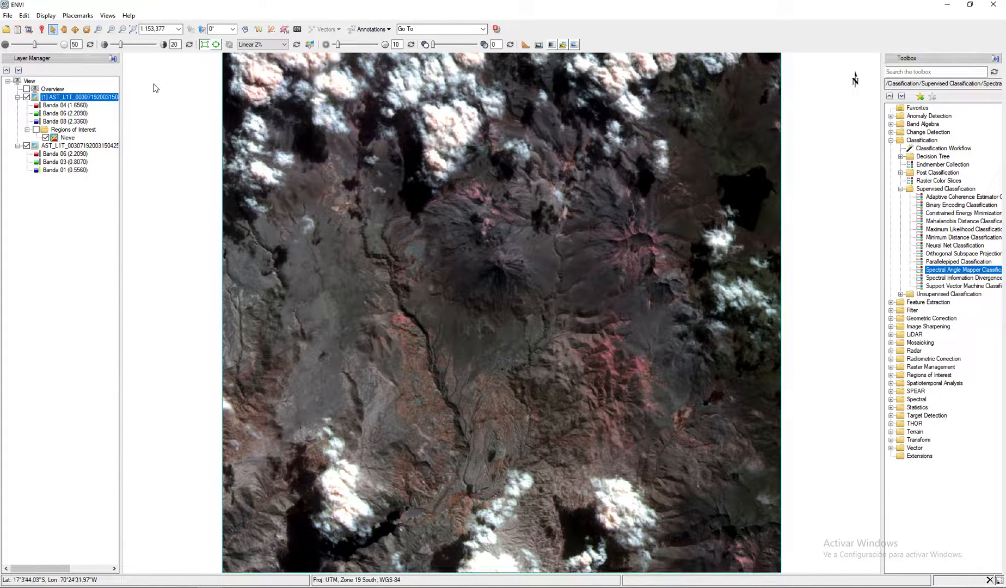
- Create an ROI named Nieve Final on the Banda 06-03-01 composite, hiding the Banda 04-06-08 composite
{"action": "left_click", "coordinate": [76, 146]}
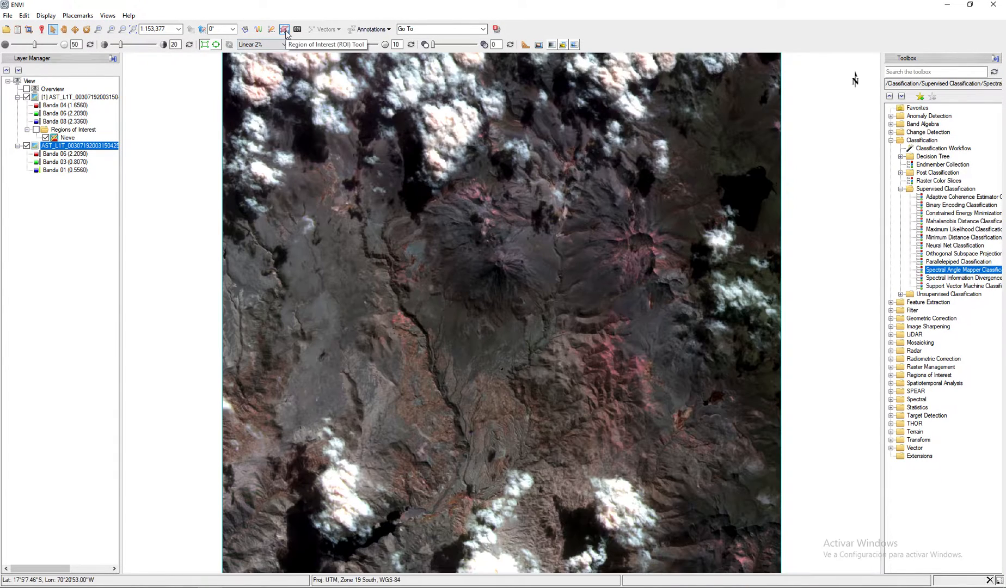
{"action": "left_click", "coordinate": [285, 30]}
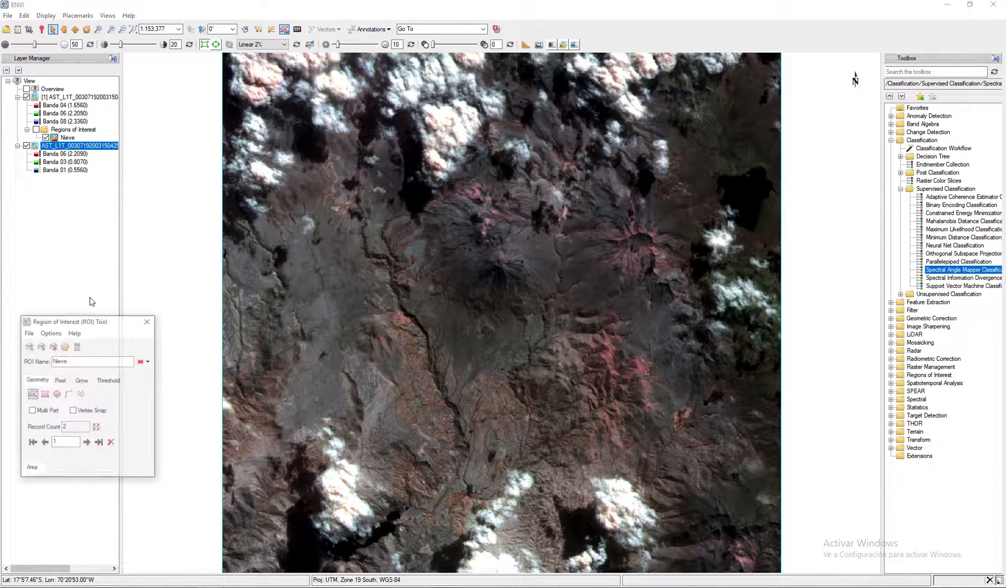
{"action": "left_click", "coordinate": [27, 97]}
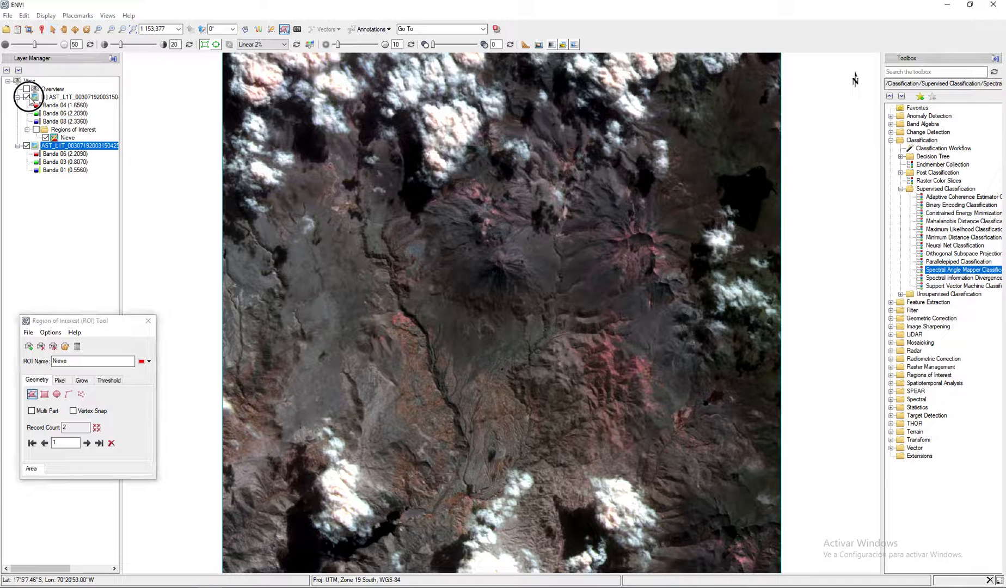
{"action": "left_click", "coordinate": [34, 351]}
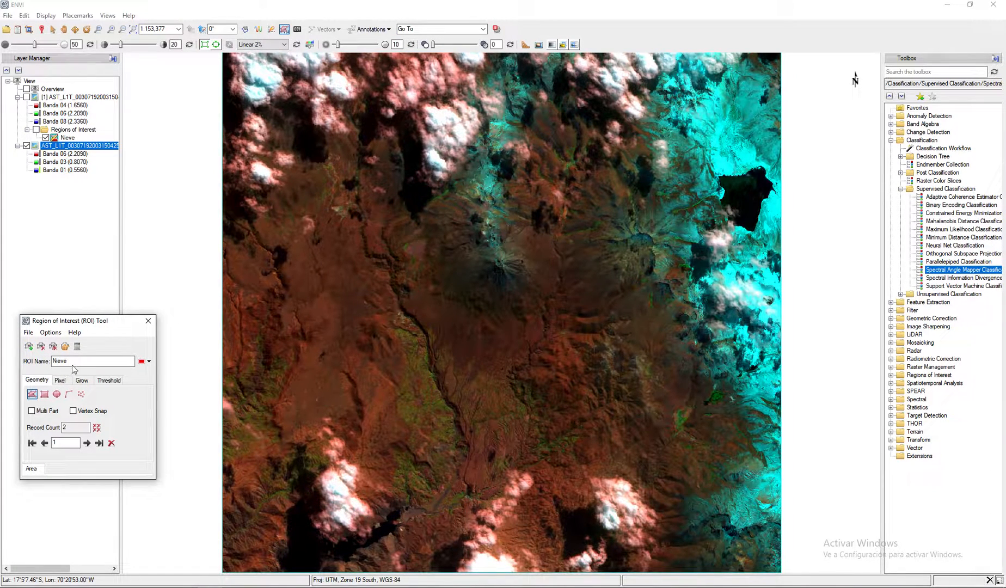
{"action": "left_click_drag", "start_coordinate": [75, 362], "coordinate": [9, 365]}
{"action": "type", "text": "Niev"}
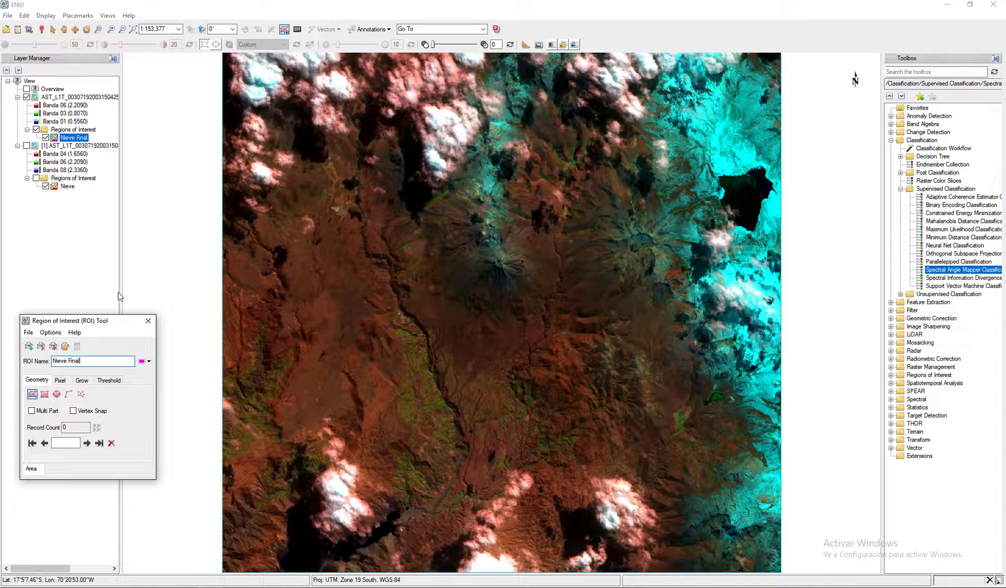
- Start a new threshold for the Nieve Final ROI on the Rule (Nieve) band of the MaxLike_Rule file
{"action": "left_click_drag", "start_coordinate": [101, 325], "coordinate": [121, 219]}
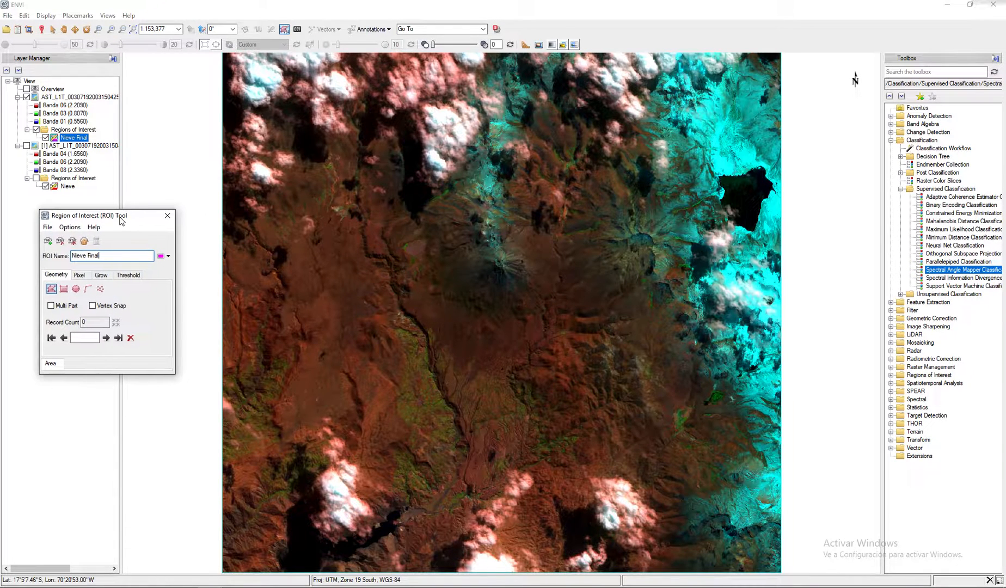
{"action": "left_click", "coordinate": [199, 301]}
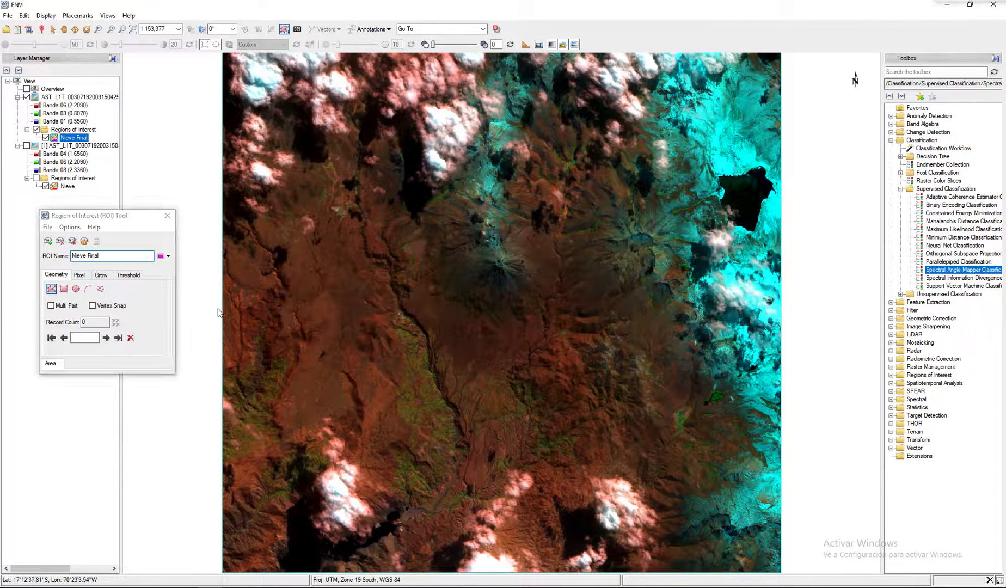
{"action": "left_click", "coordinate": [107, 218]}
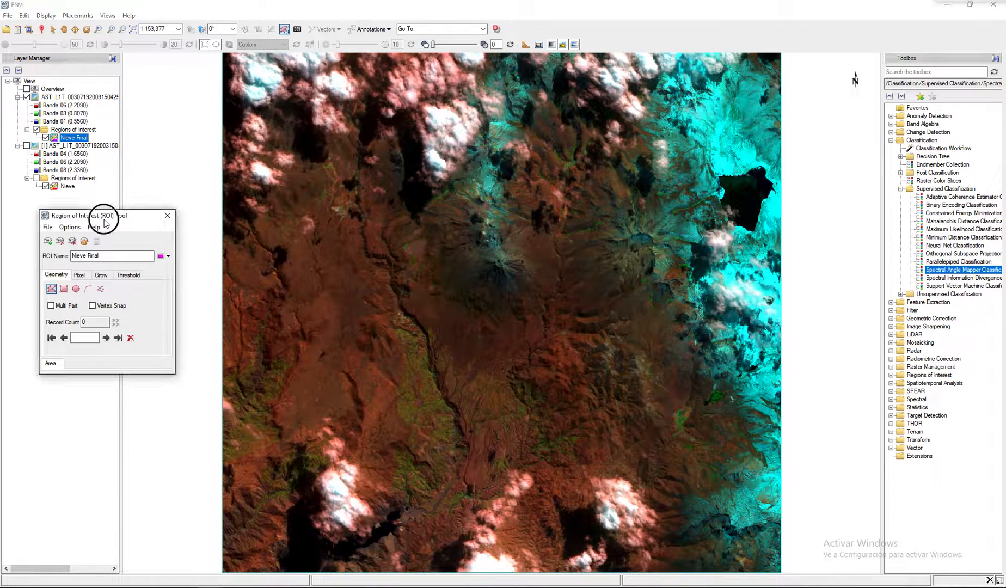
{"action": "left_click", "coordinate": [129, 276]}
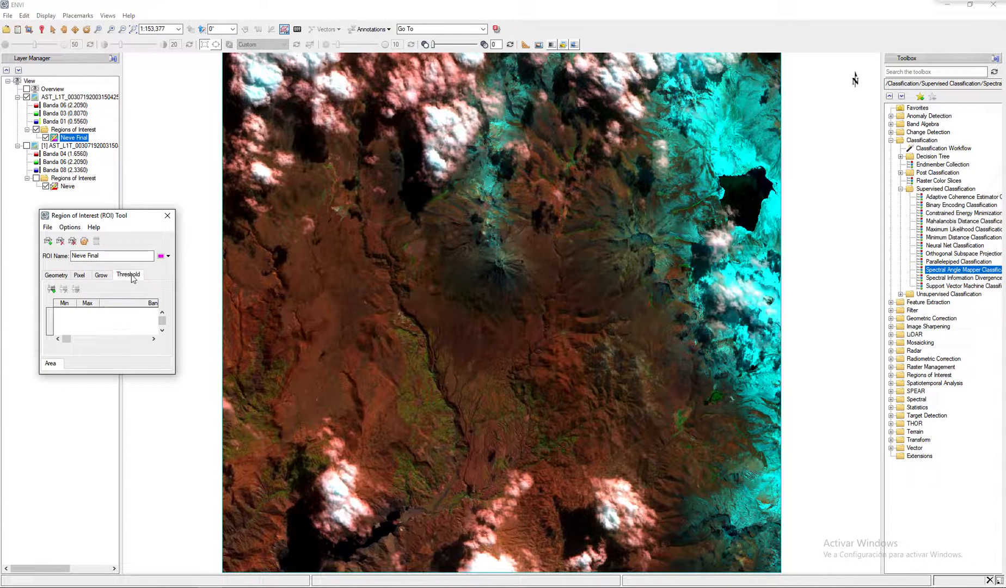
{"action": "left_click", "coordinate": [50, 289]}
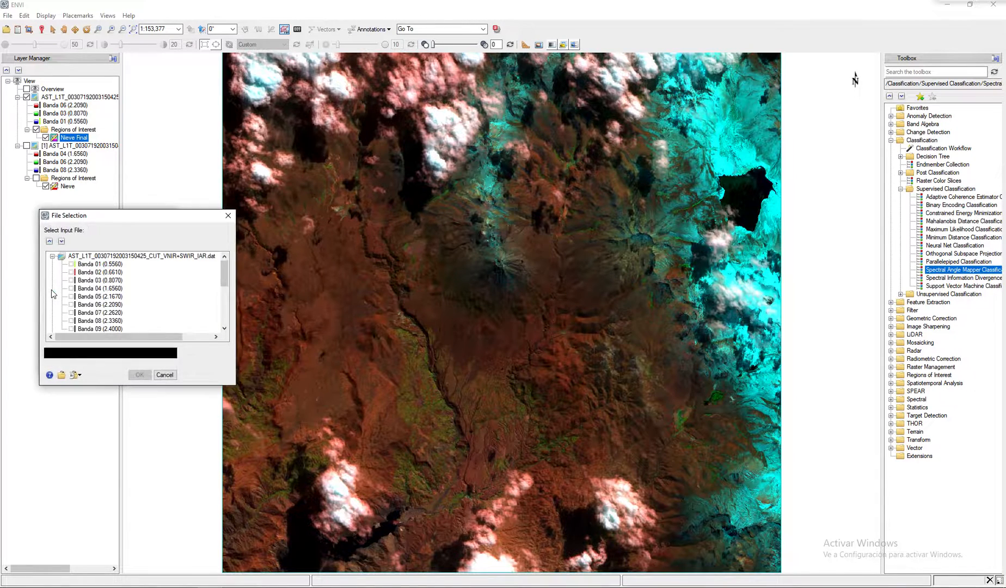
{"action": "left_click_drag", "start_coordinate": [224, 267], "coordinate": [225, 299]}
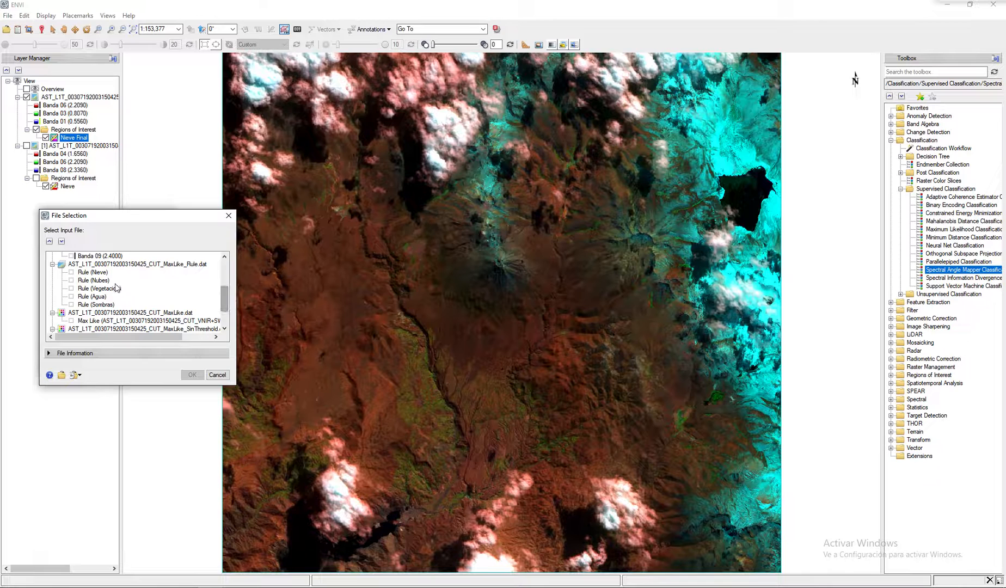
{"action": "left_click", "coordinate": [98, 273]}
{"action": "left_click", "coordinate": [192, 375]}
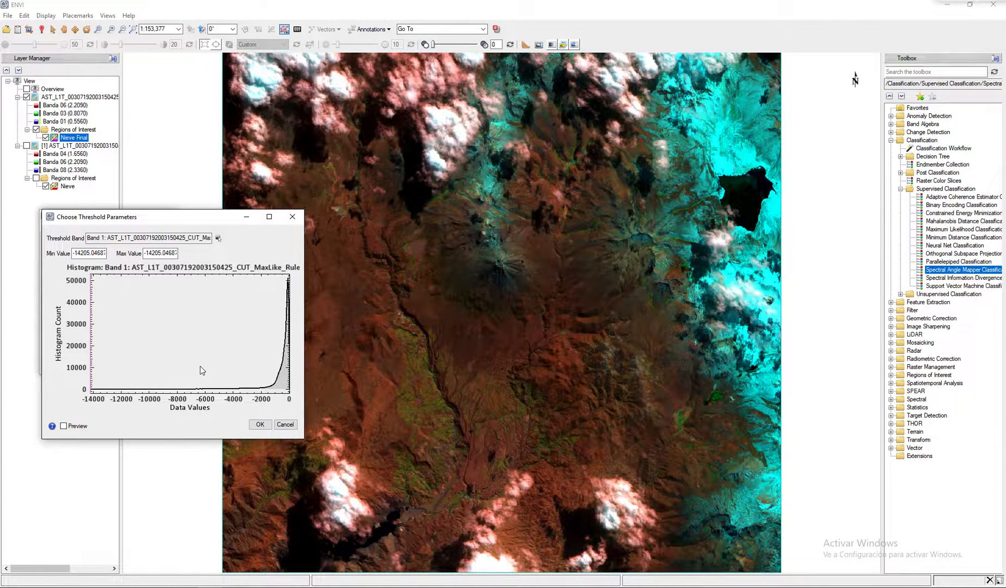
- Preview the threshold with the maximum at the histogram's upper end, about 30.69, and the minimum raised to about -81
{"action": "left_click_drag", "start_coordinate": [93, 333], "coordinate": [330, 343]}
{"action": "left_click", "coordinate": [73, 427]}
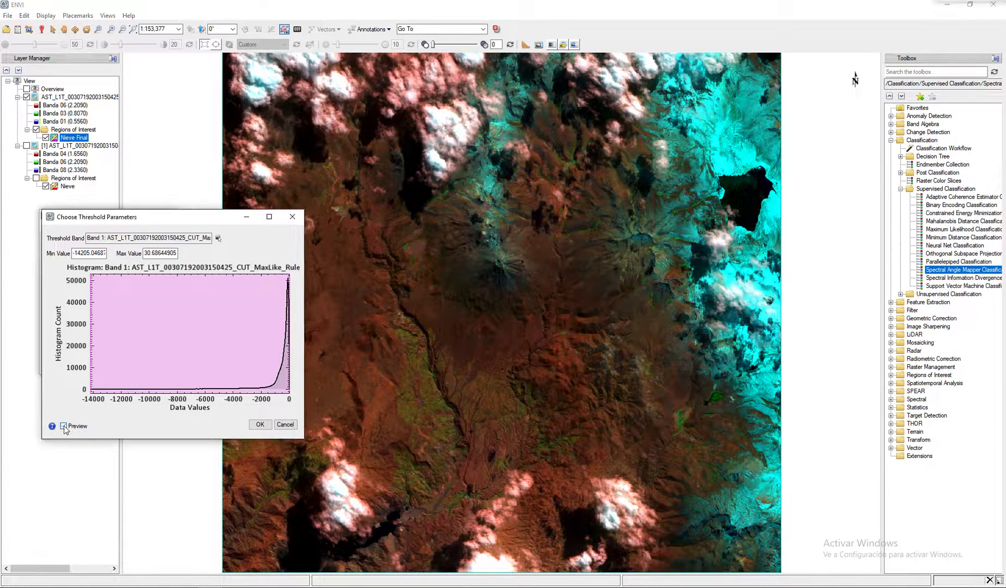
{"action": "left_click_drag", "start_coordinate": [91, 349], "coordinate": [288, 356]}
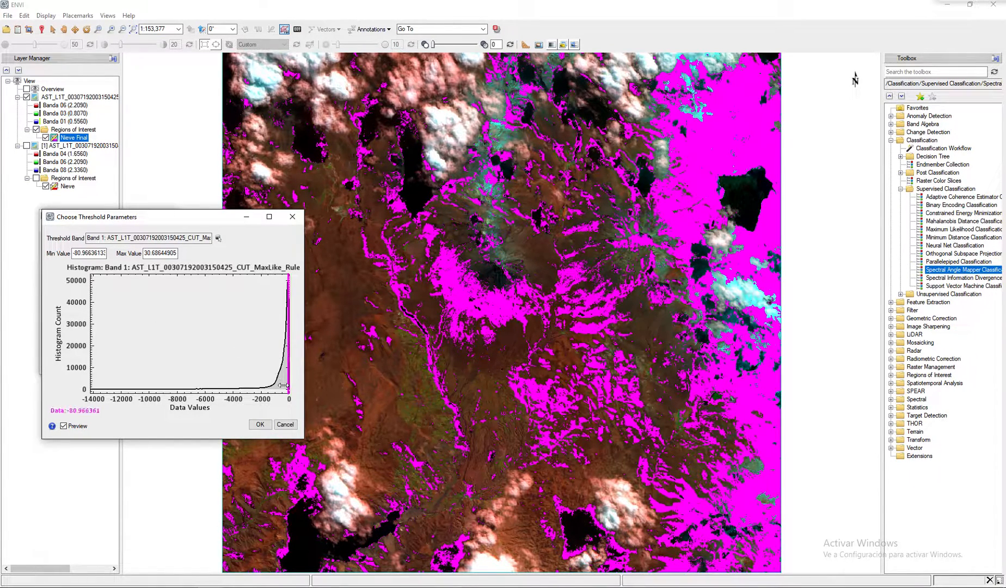
- Set the minimum threshold value of the Rule (Nieve) band to 0
{"action": "left_click", "coordinate": [79, 253]}
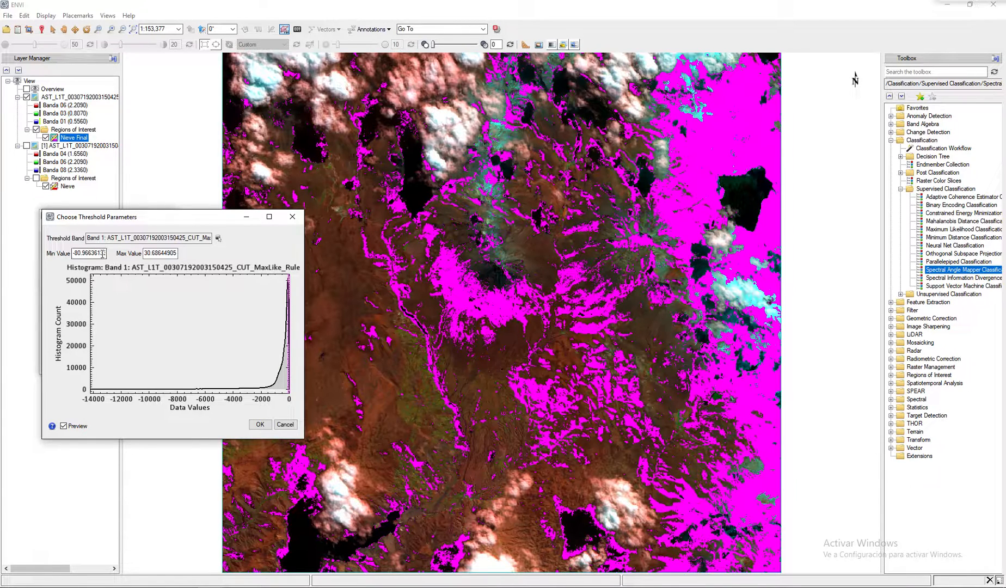
{"action": "double_click", "coordinate": [101, 253]}
{"action": "type", "text": "3"}
{"action": "left_click_drag", "start_coordinate": [103, 255], "coordinate": [0, 258]}
{"action": "type", "text": "0"}
{"action": "key", "text": "Tab"}
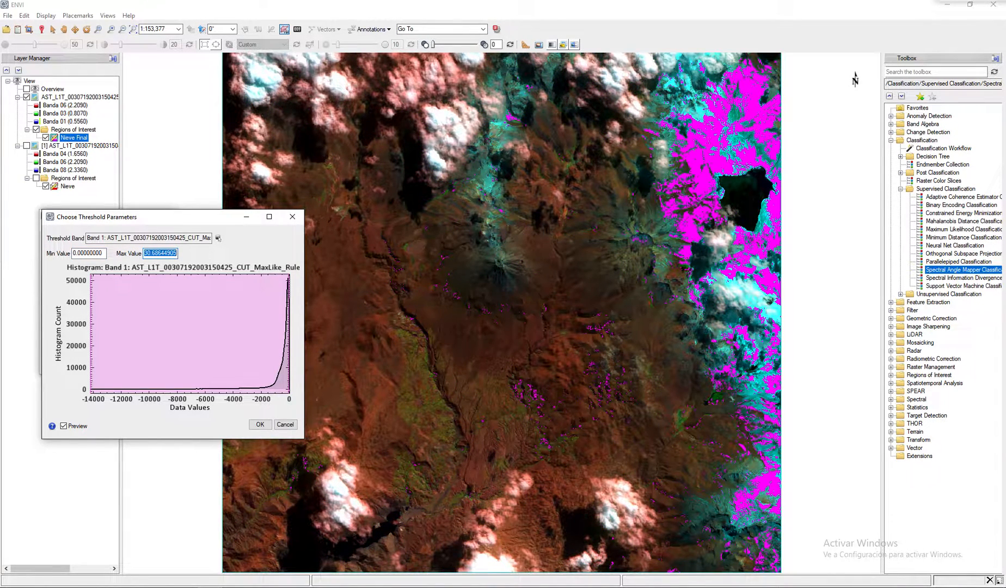
- Switch the threshold preview off and on repeatedly to compare the selected pixels with the snow in the composite
{"action": "left_click", "coordinate": [65, 426]}
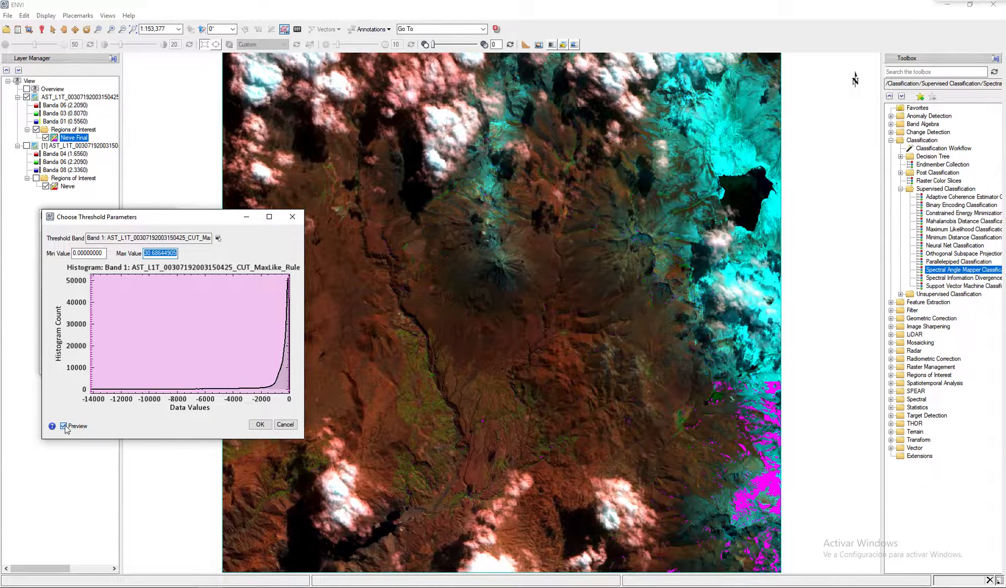
{"action": "left_click", "coordinate": [65, 426]}
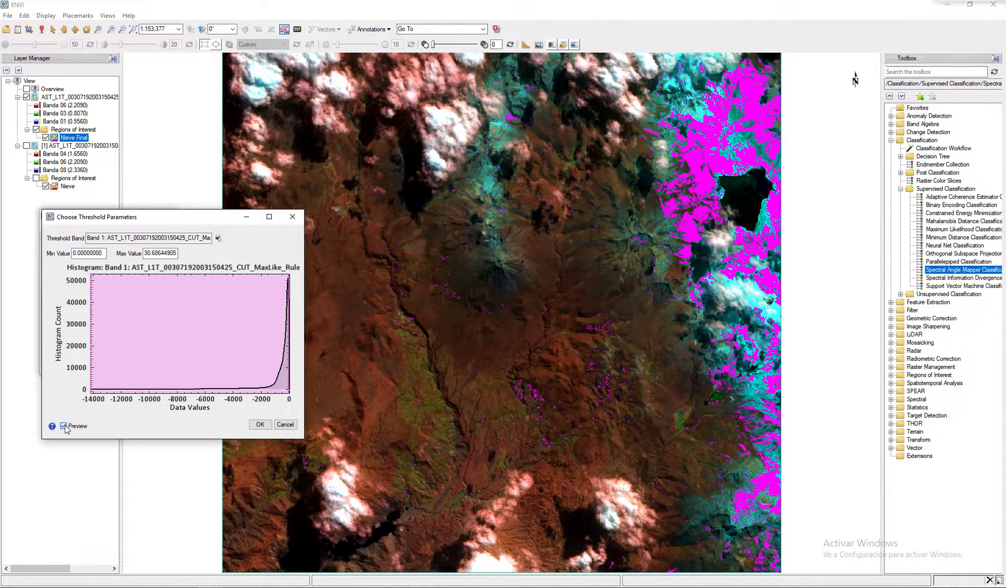
{"action": "left_click", "coordinate": [64, 426]}
{"action": "left_click", "coordinate": [64, 426]}
{"action": "left_click", "coordinate": [65, 425]}
{"action": "left_click", "coordinate": [65, 425]}
- Try a minimum threshold value of 10, then discard the threshold and close the ROI tool
{"action": "left_click", "coordinate": [106, 253]}
{"action": "left_click_drag", "start_coordinate": [103, 254], "coordinate": [24, 259]}
{"action": "type", "text": "10"}
{"action": "key", "text": "Tab"}
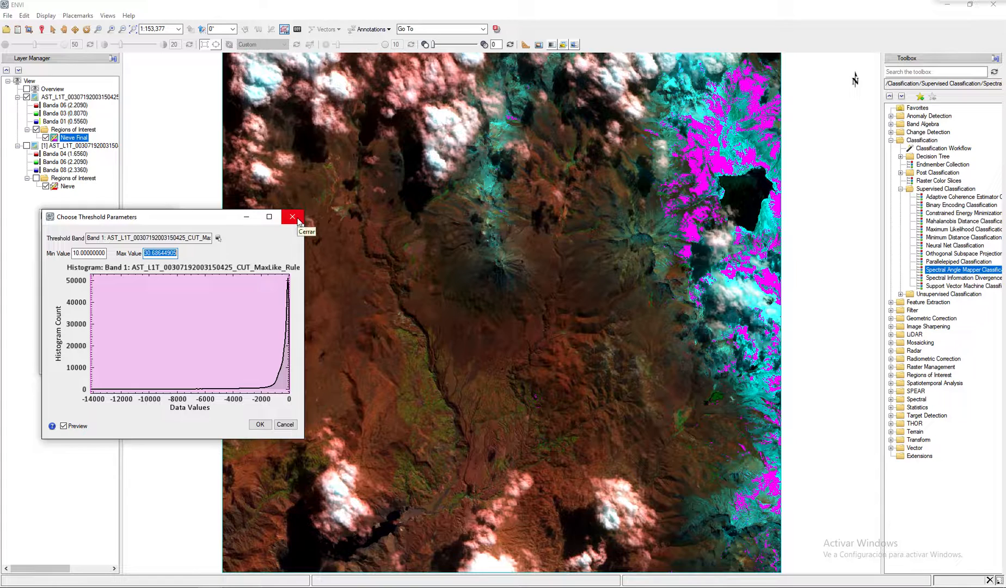
{"action": "left_click", "coordinate": [290, 217]}
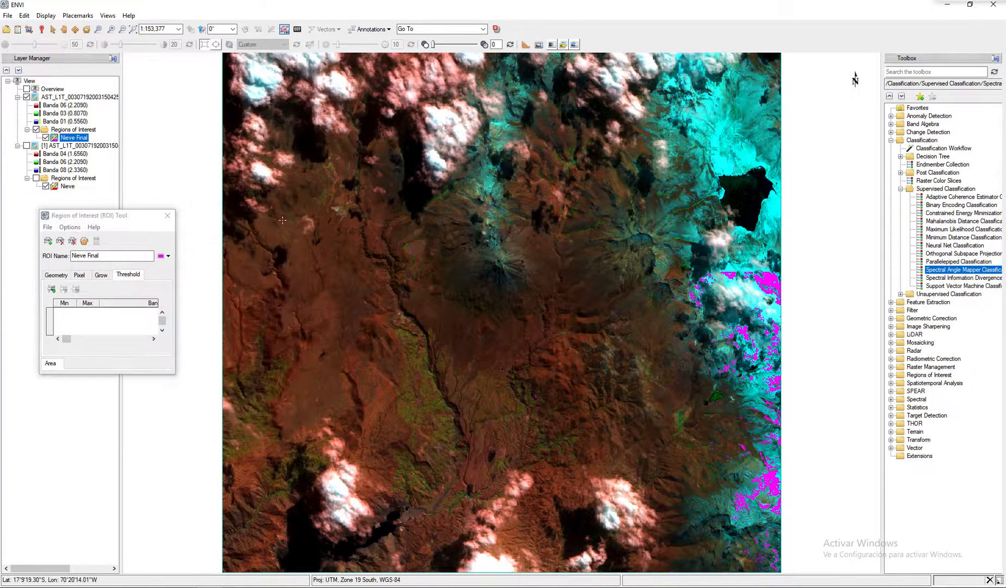
{"action": "left_click", "coordinate": [168, 217]}
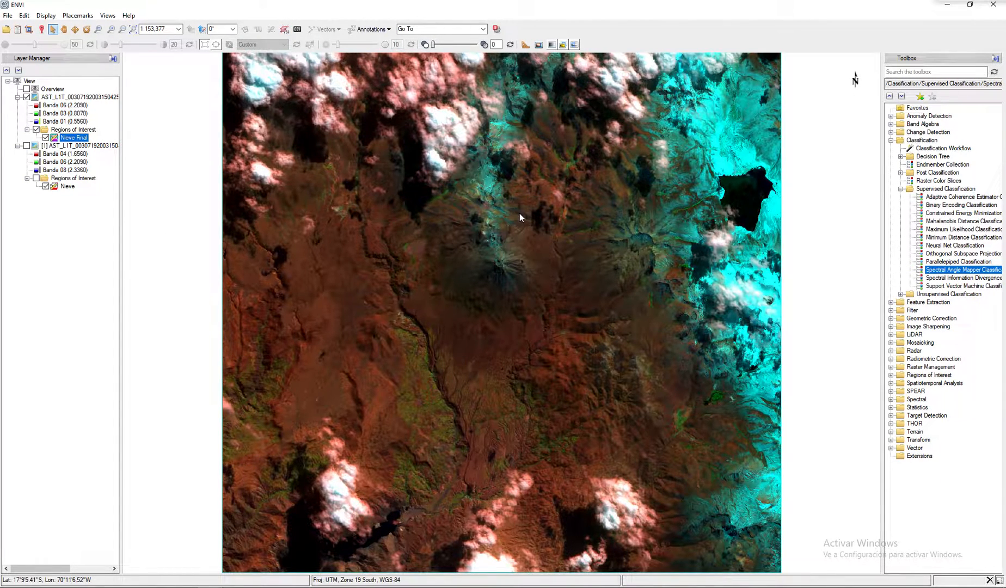
- Reopen the ROI tool and rename the Nieve Final ROI as Roca
{"action": "left_click", "coordinate": [284, 29]}
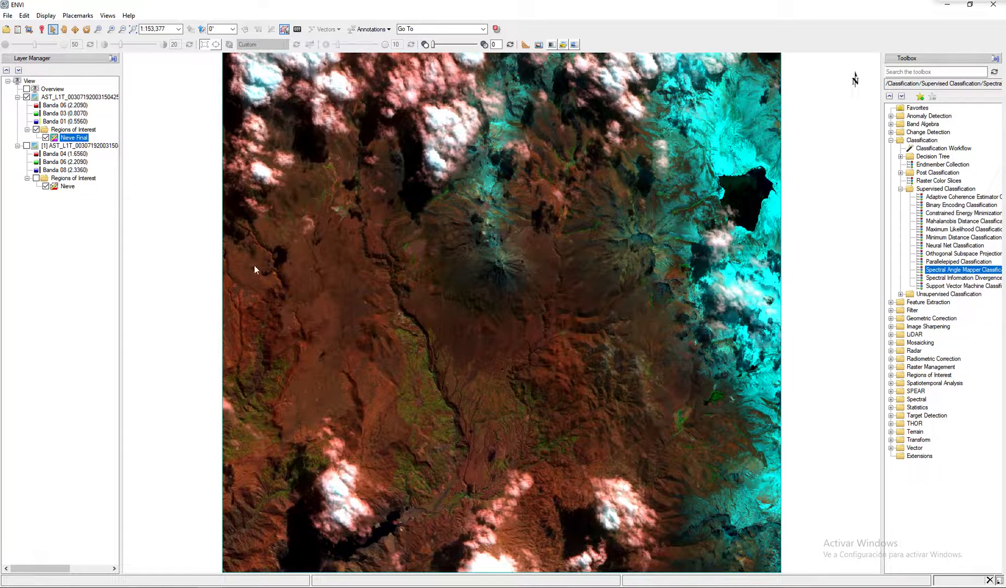
{"action": "double_click", "coordinate": [101, 256]}
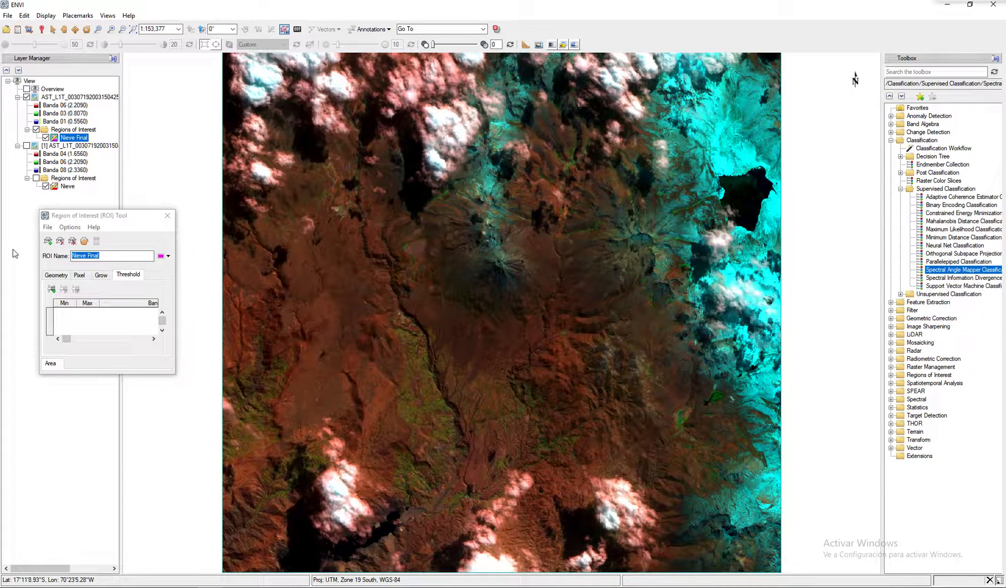
{"action": "left_click", "coordinate": [117, 257]}
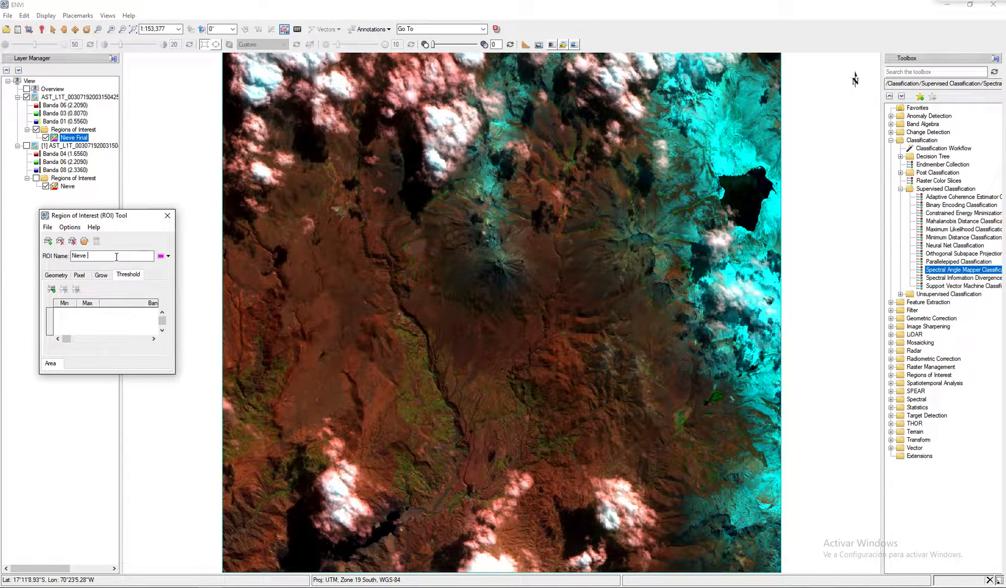
{"action": "type", "text": "Roca"}
{"action": "key", "text": "Return"}
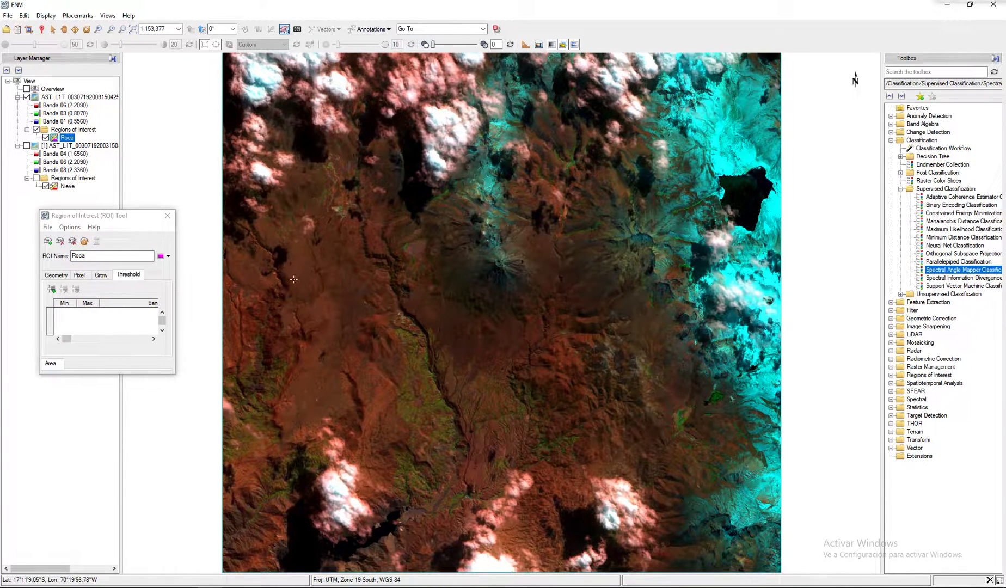
- Draw a five-sided Roca training polygon over the reddish-brown terrain in the western part of the image
{"action": "left_click", "coordinate": [56, 275]}
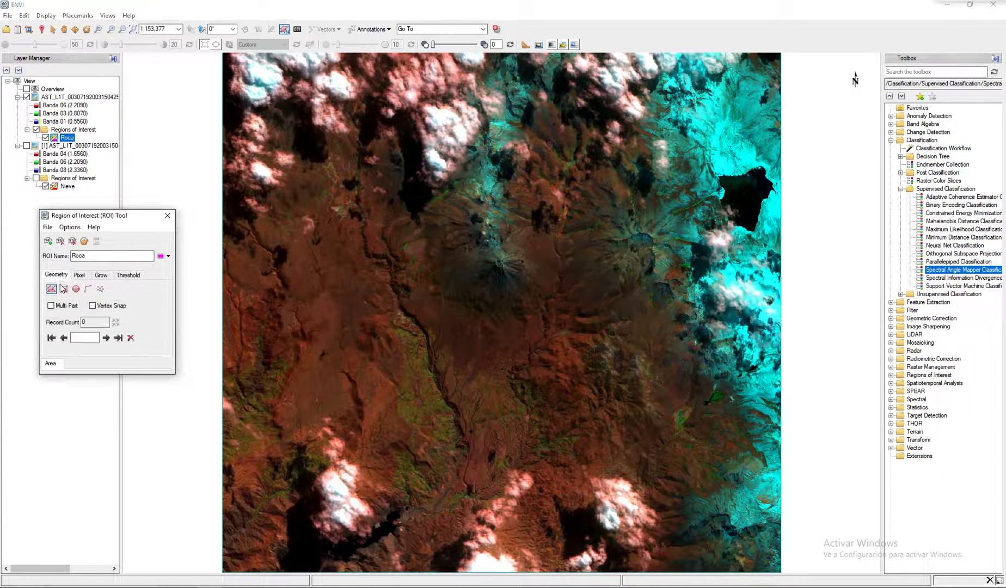
{"action": "left_click_drag", "start_coordinate": [298, 263], "coordinate": [295, 293]}
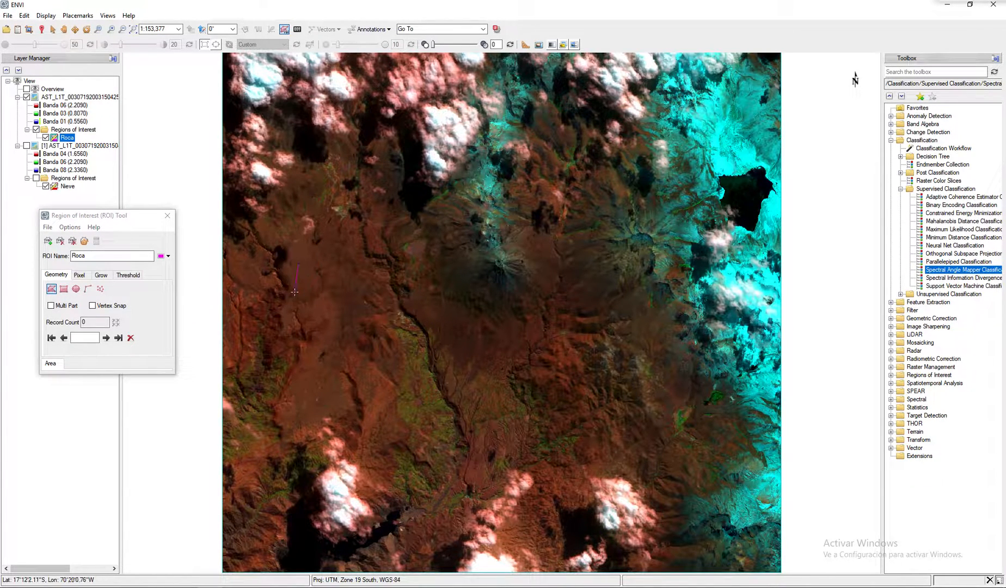
{"action": "left_click", "coordinate": [311, 312]}
{"action": "left_click", "coordinate": [322, 307]}
{"action": "left_click", "coordinate": [310, 262]}
{"action": "right_click", "coordinate": [310, 262]}
{"action": "left_click", "coordinate": [348, 270]}
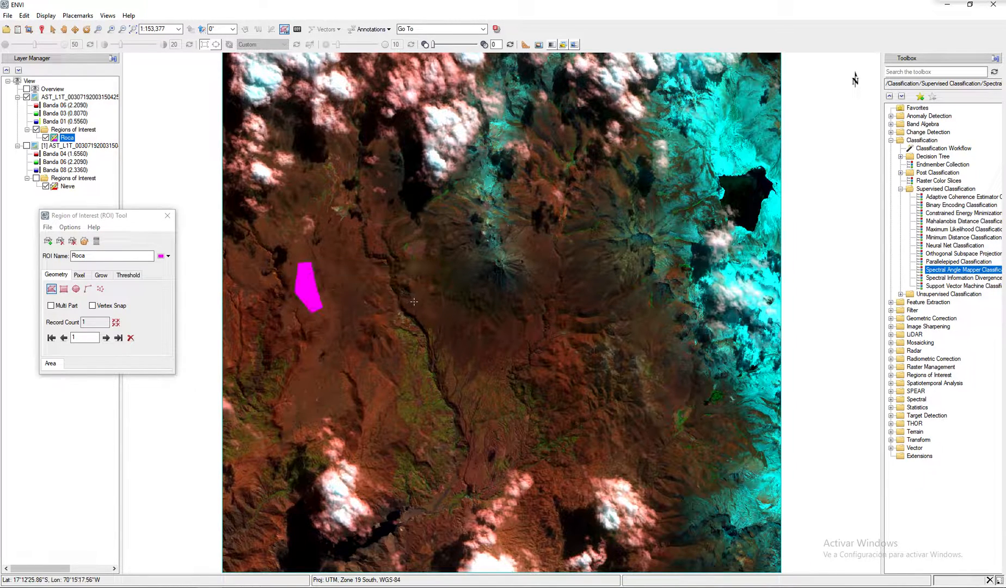
- Draw a second, smaller Roca polygon on the brown terrain just west of the green vegetation strip
{"action": "left_click", "coordinate": [368, 389]}
{"action": "left_click", "coordinate": [371, 407]}
{"action": "right_click", "coordinate": [377, 380]}
{"action": "left_click", "coordinate": [409, 388]}
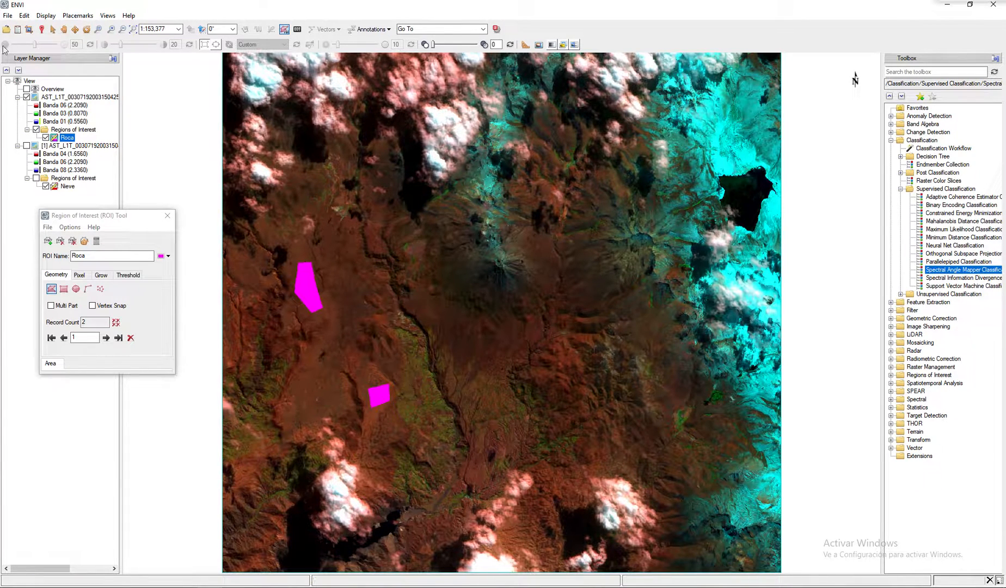
- Toggle the Banda 06-03-01 composite off and on repeatedly to compare rock tones with the Banda 04-06-08 composite
{"action": "left_click", "coordinate": [26, 97]}
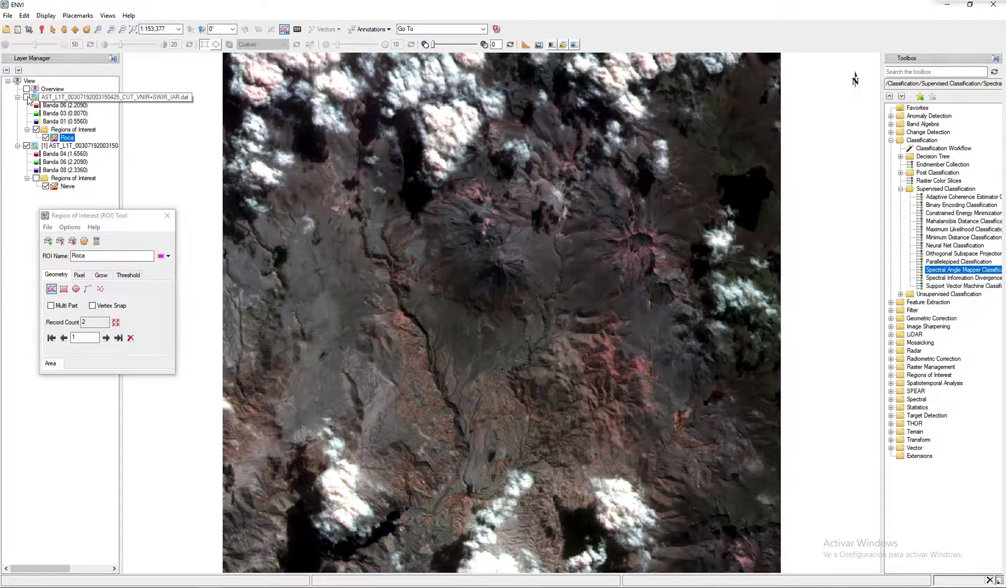
{"action": "left_click", "coordinate": [26, 97]}
{"action": "left_click", "coordinate": [27, 97]}
{"action": "left_click", "coordinate": [27, 97]}
{"action": "left_click", "coordinate": [27, 97]}
{"action": "left_click", "coordinate": [27, 97]}
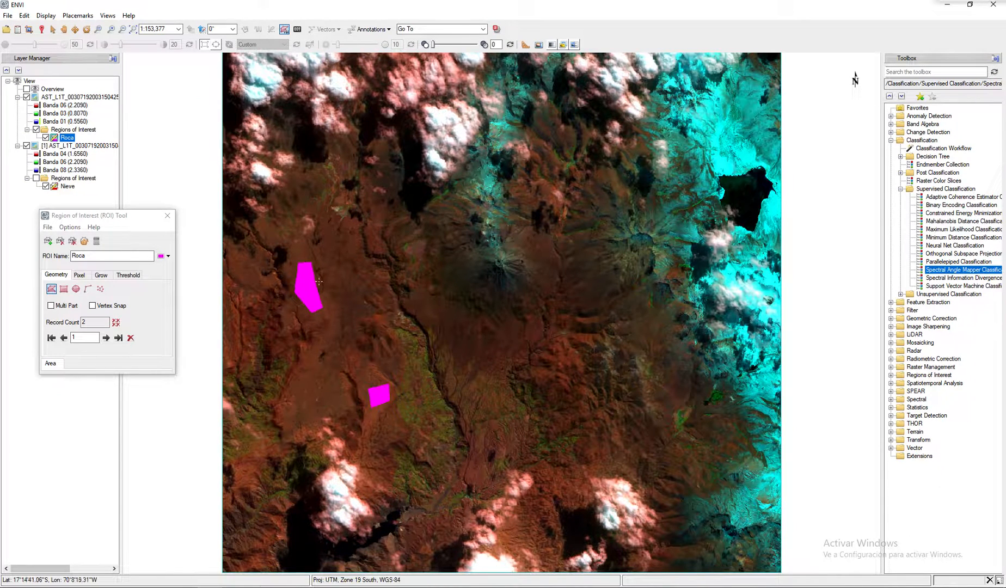
- Add another ROI to the Banda 06-03-01 composite and name it Roca 2
{"action": "left_click", "coordinate": [50, 243]}
{"action": "left_click_drag", "start_coordinate": [103, 256], "coordinate": [51, 254]}
{"action": "type", "text": "Roca"}
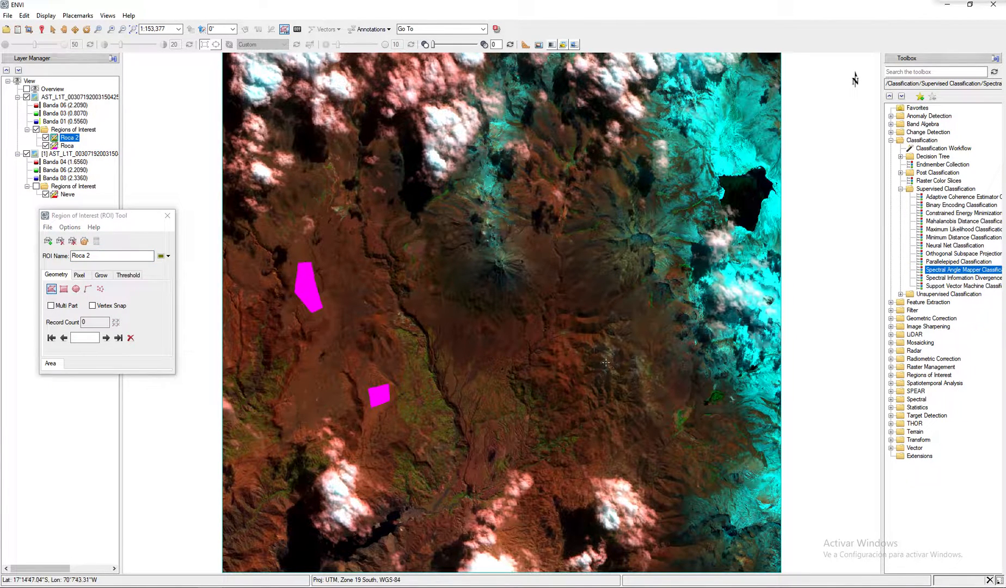
- Draw and accept a small Roca 2 training polygon on the light brown terrain southeast of the central volcano
{"action": "left_click", "coordinate": [610, 346]}
{"action": "left_click", "coordinate": [609, 356]}
{"action": "left_click", "coordinate": [615, 353]}
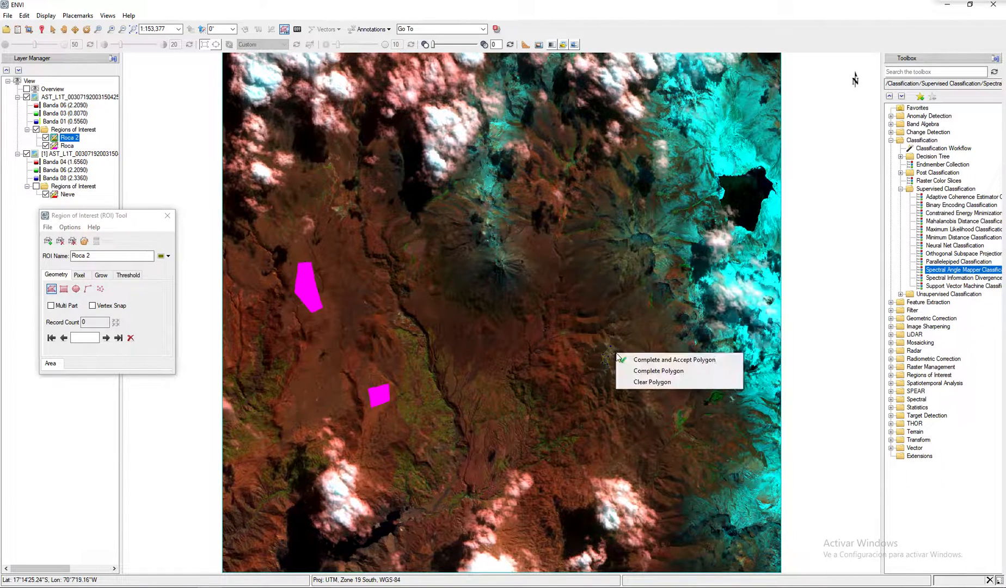
{"action": "left_click", "coordinate": [668, 359]}
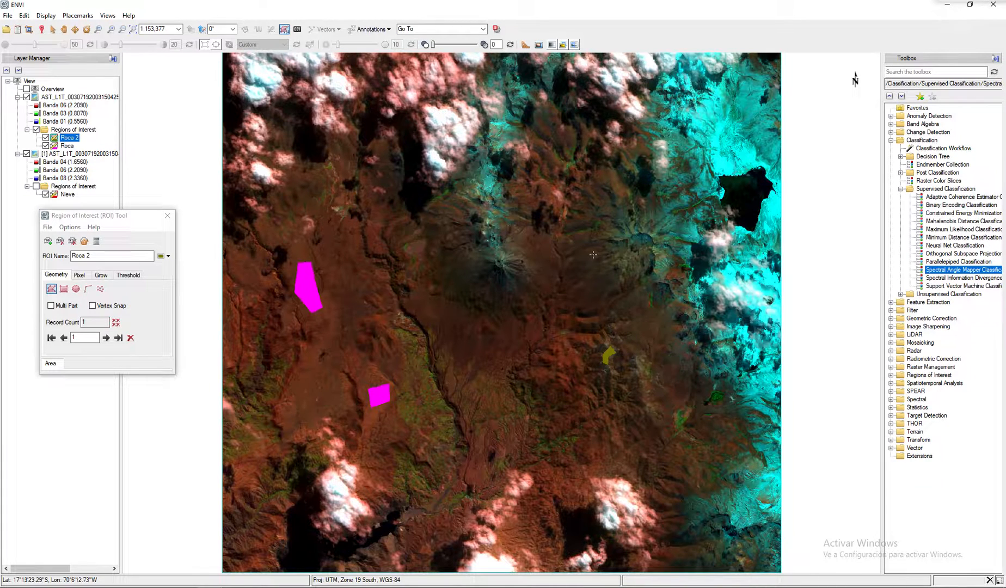
- Add an ROI named Roca3 and draw its small training polygon over the reddish patch between the two volcanoes
{"action": "left_click", "coordinate": [50, 241]}
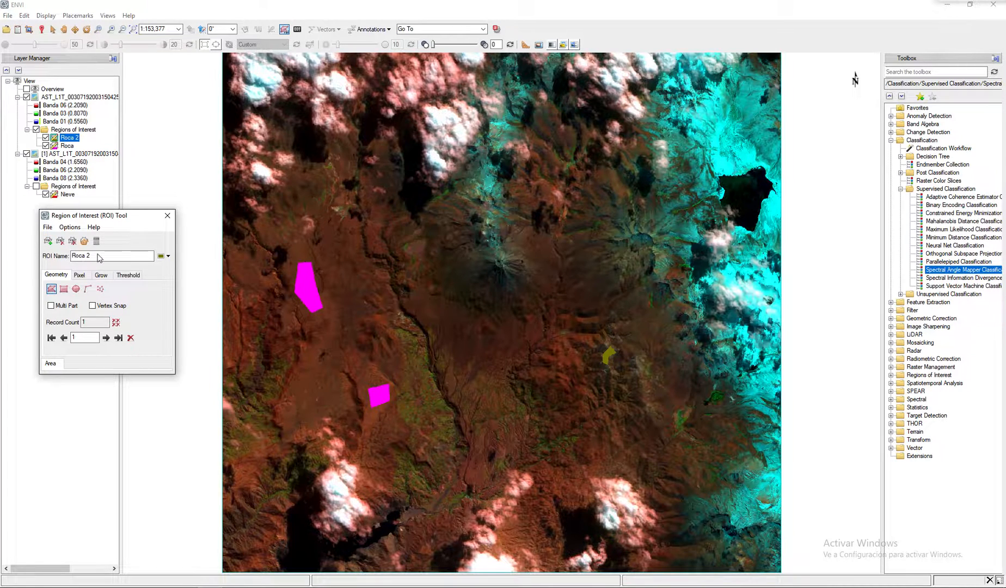
{"action": "left_click_drag", "start_coordinate": [85, 255], "coordinate": [41, 255]}
{"action": "type", "text": "R"}
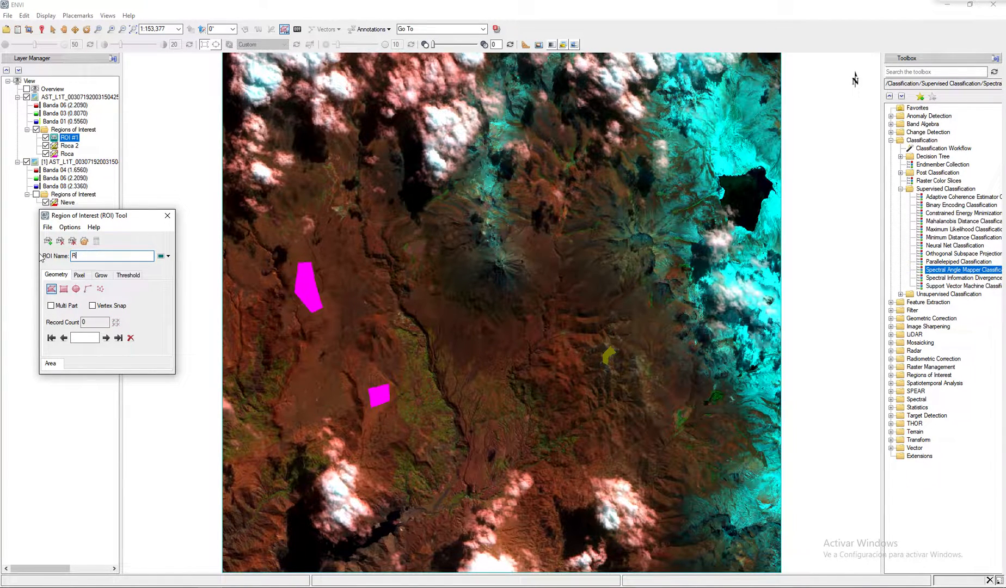
{"action": "type", "text": "oca3"}
{"action": "key", "text": "Return"}
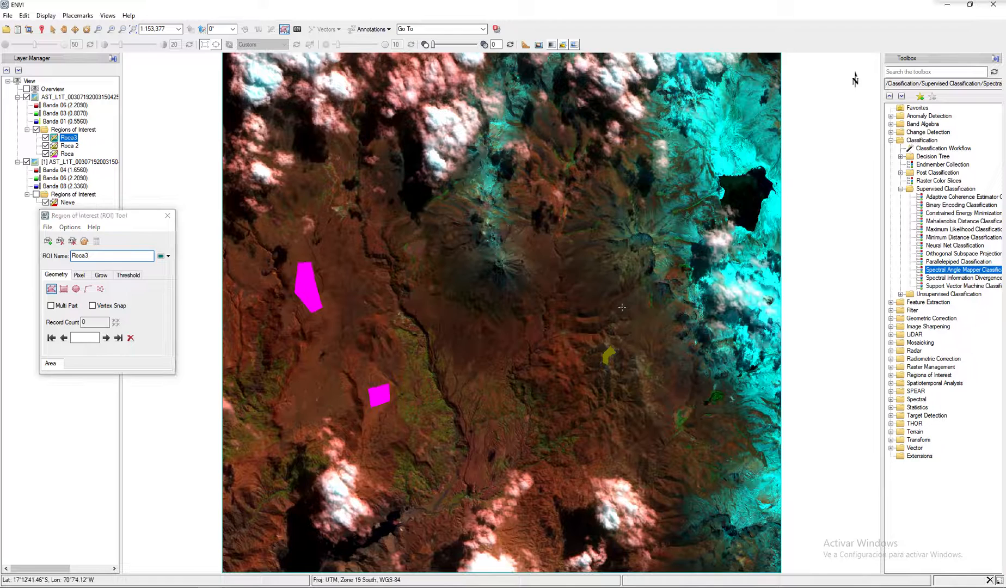
{"action": "right_click", "coordinate": [549, 194]}
{"action": "left_click", "coordinate": [577, 199]}
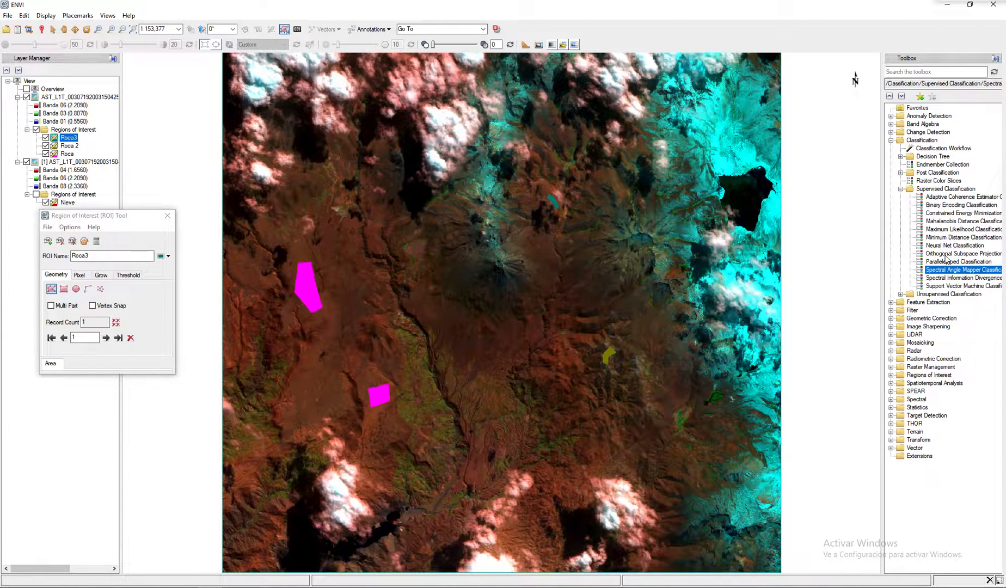
- Set up a Maximum Likelihood classification of the CUT_VNIR+SWIR image with all ROI classes selected and rule image output turned off
{"action": "double_click", "coordinate": [950, 230]}
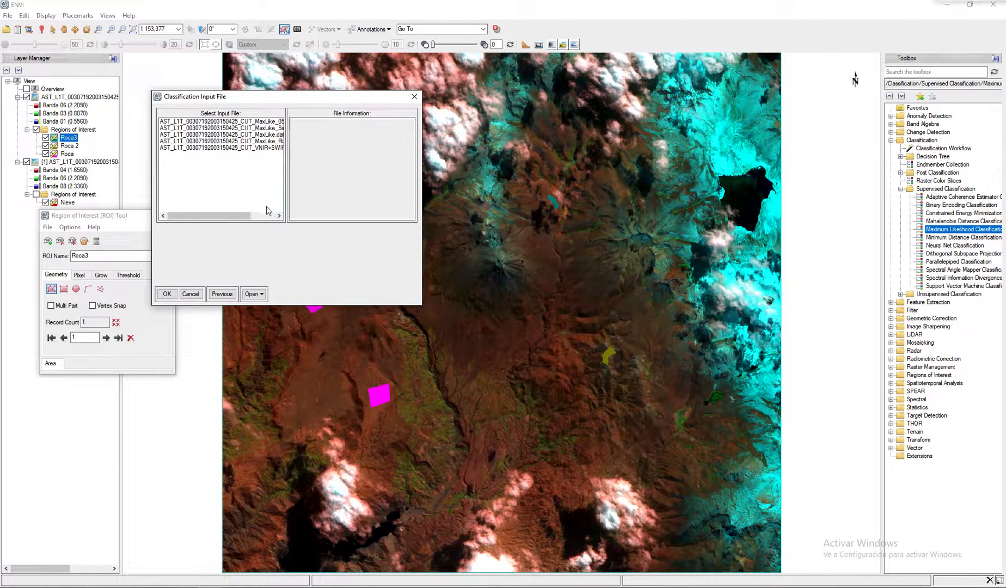
{"action": "left_click", "coordinate": [259, 148]}
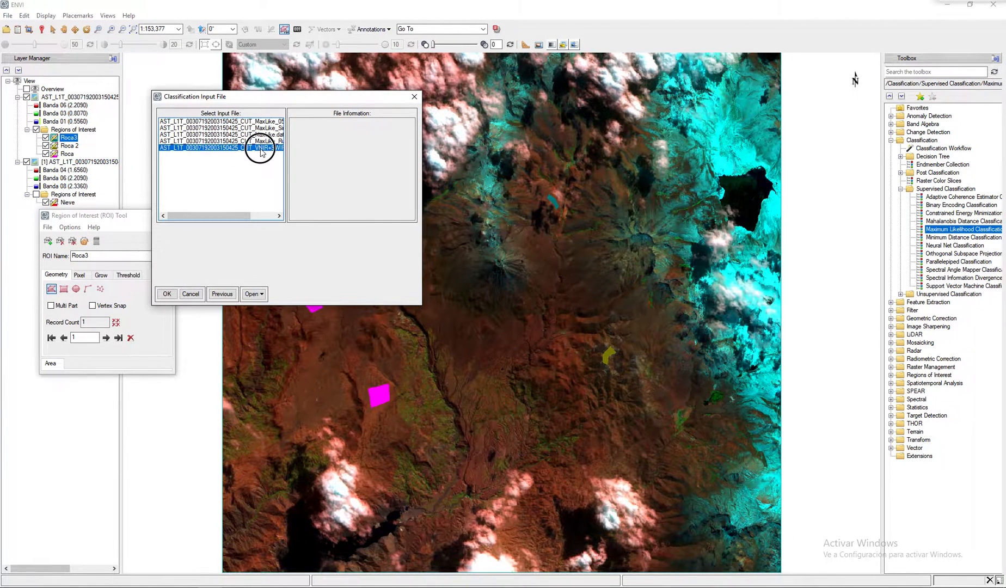
{"action": "left_click", "coordinate": [167, 294]}
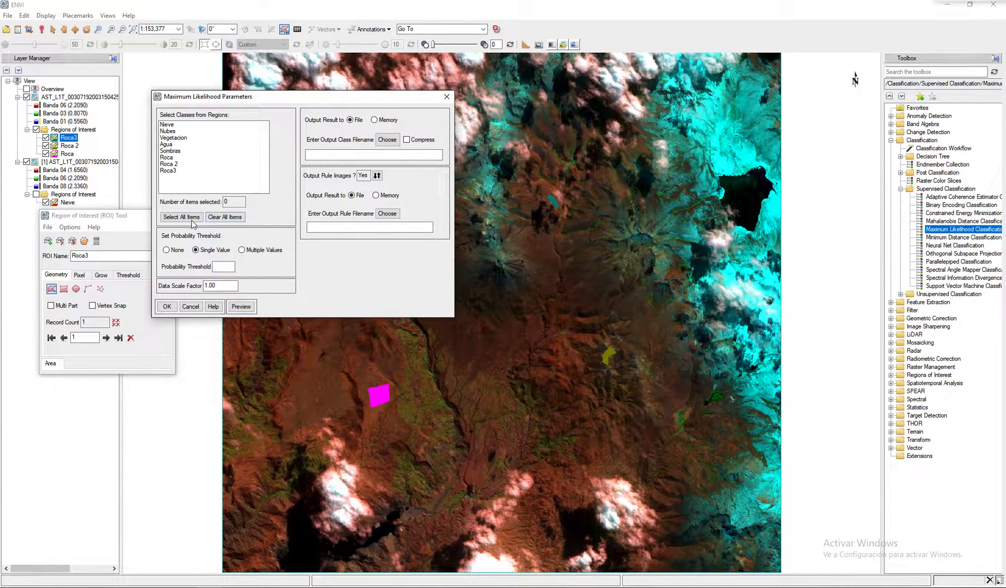
{"action": "left_click", "coordinate": [182, 216]}
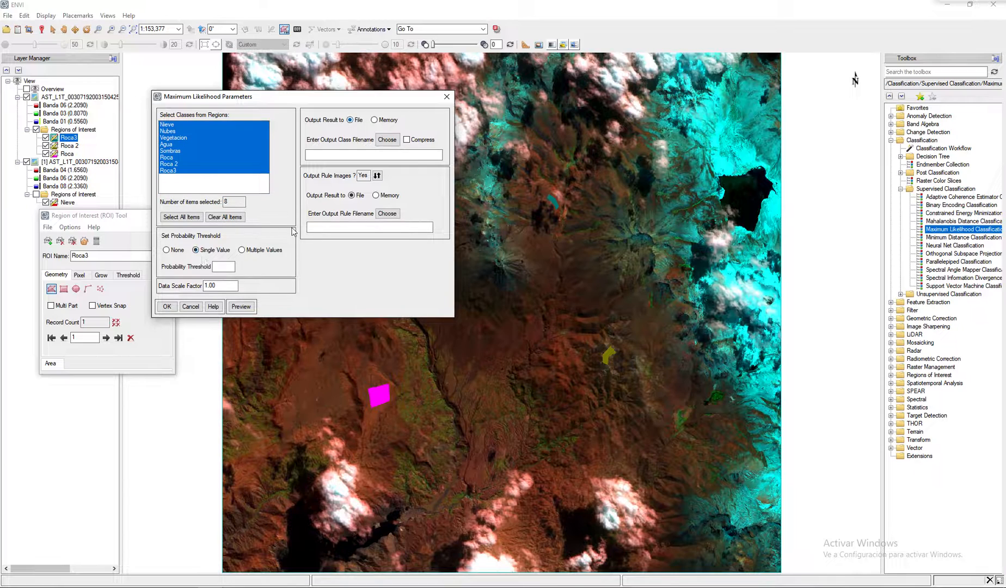
{"action": "left_click", "coordinate": [376, 176]}
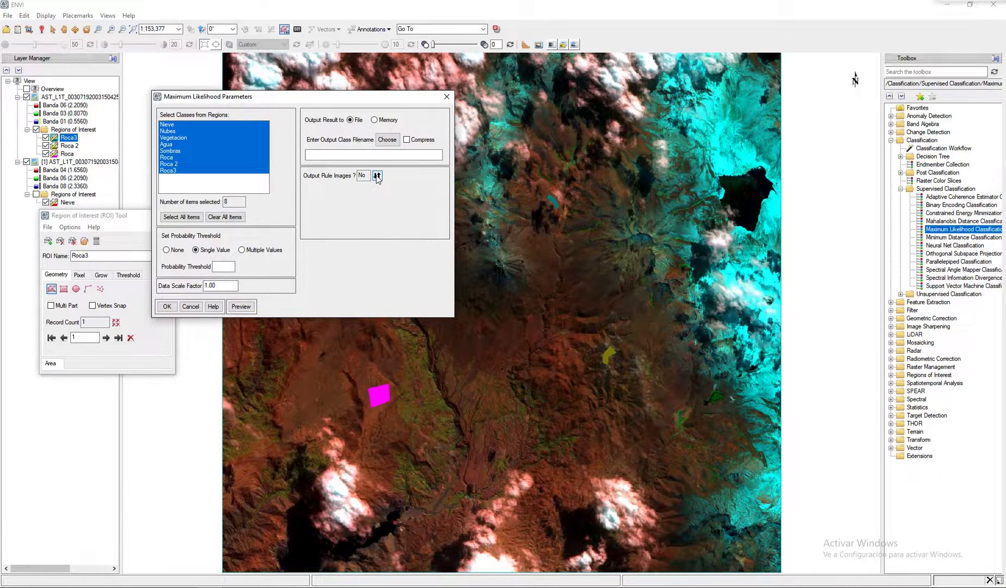
{"action": "left_click", "coordinate": [387, 139]}
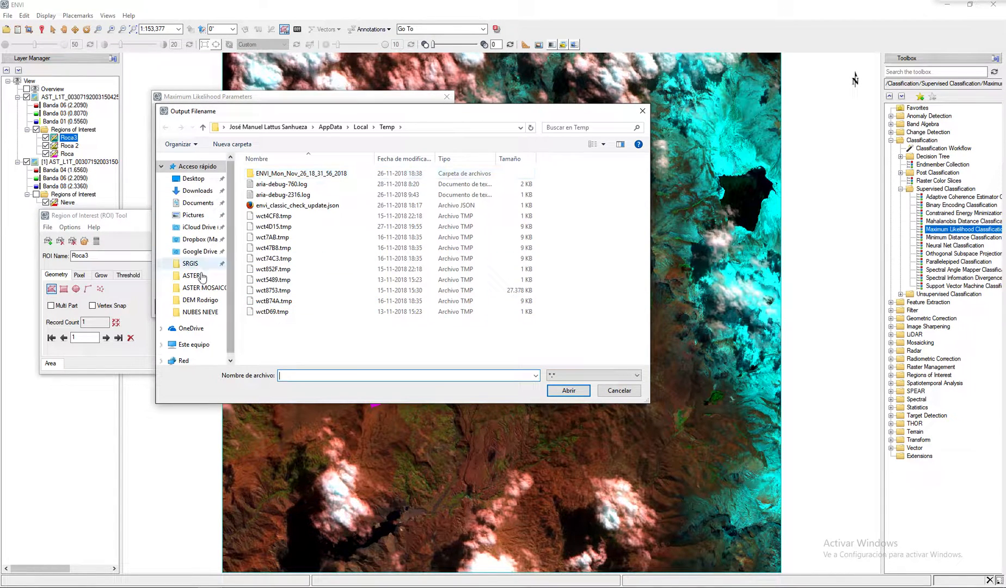
{"action": "double_click", "coordinate": [274, 185]}
{"action": "left_click", "coordinate": [338, 186]}
{"action": "left_click", "coordinate": [403, 377]}
{"action": "left_click", "coordinate": [396, 376]}
{"action": "type", "text": "_Final.dat"}
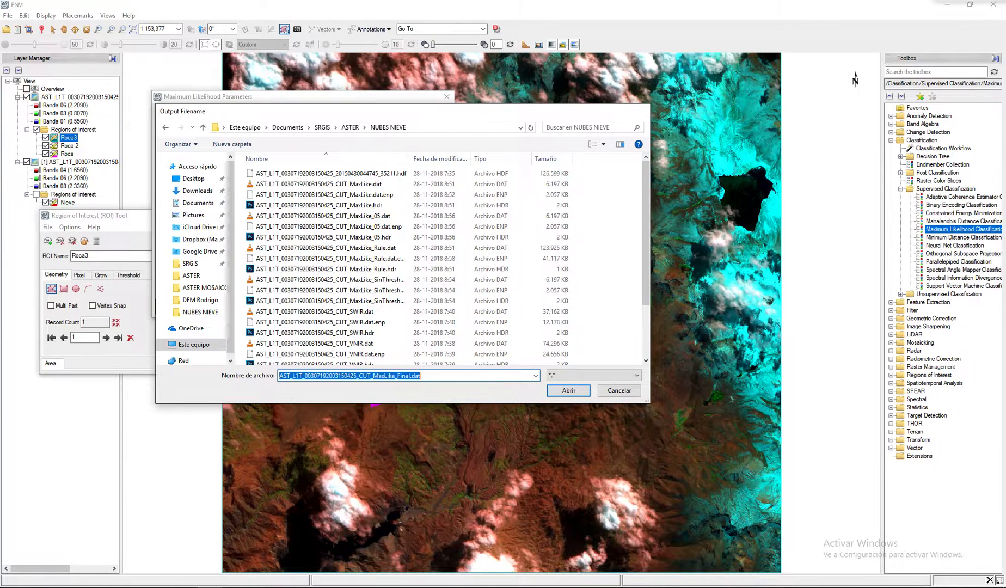
{"action": "key", "text": "Return"}
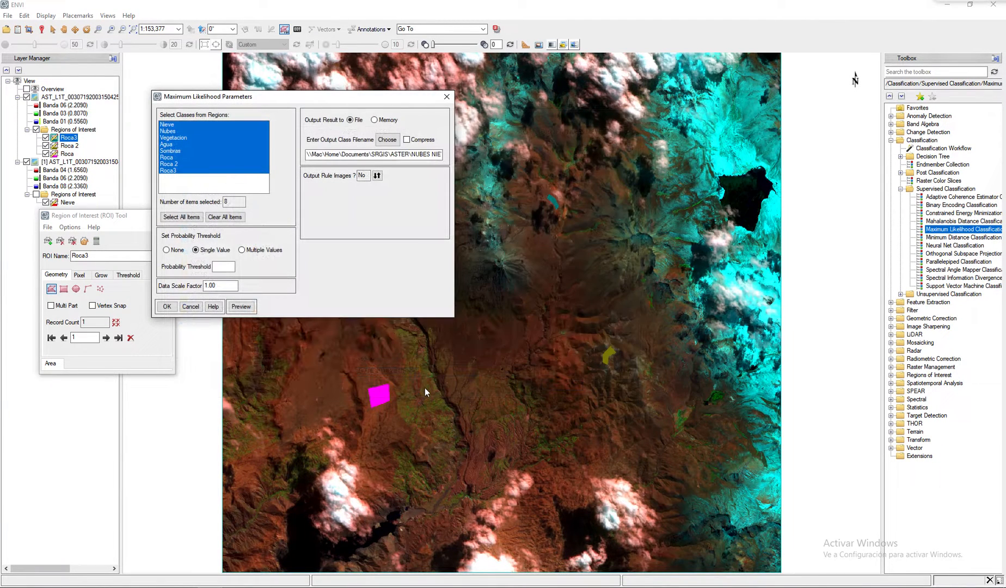
{"action": "left_click", "coordinate": [167, 307]}
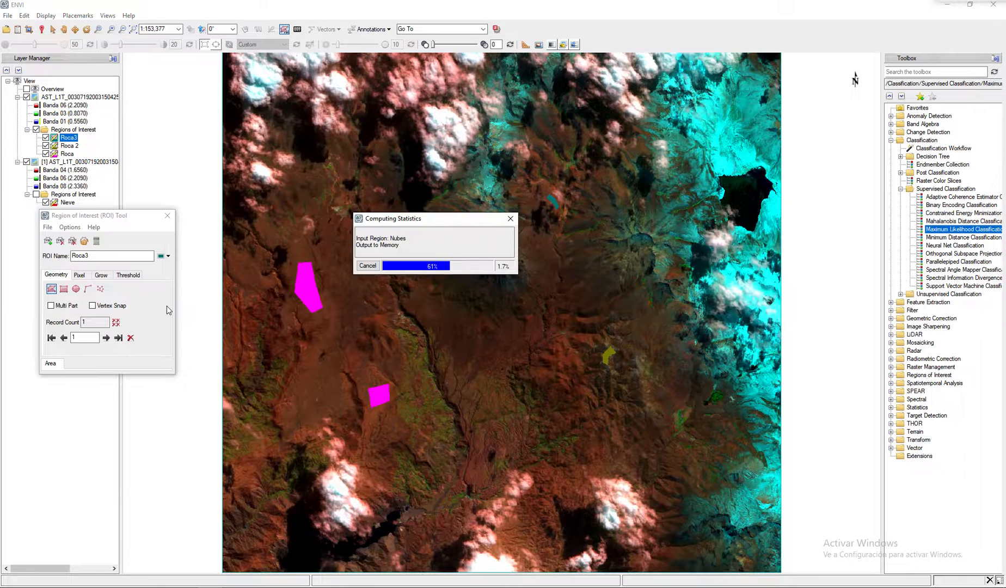
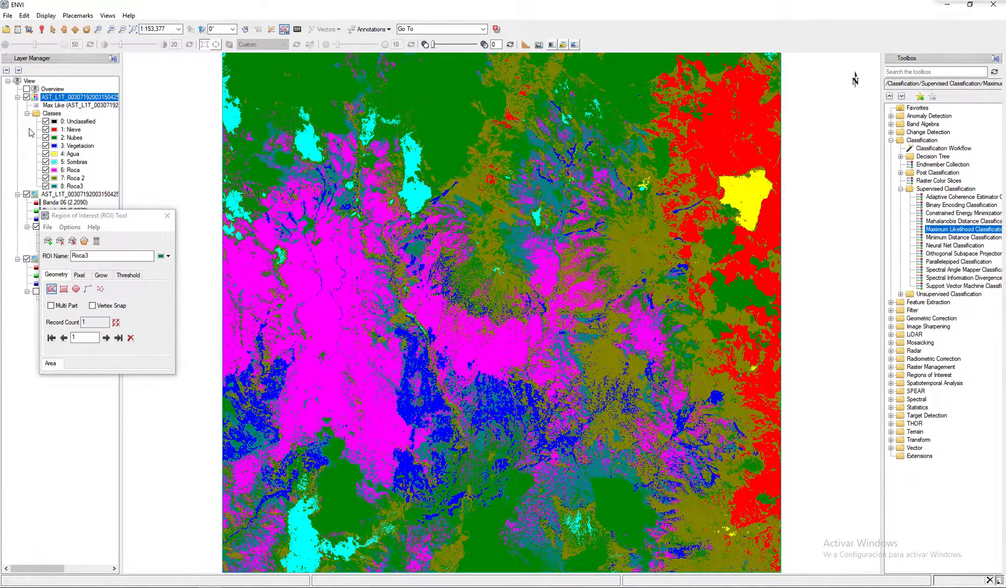
- Compare the Maximum Likelihood classification with the underlying composite by varying its transparency between 0 and 100, and close the ROI tool
{"action": "left_click", "coordinate": [31, 97]}
{"action": "left_click_drag", "start_coordinate": [446, 47], "coordinate": [477, 45]}
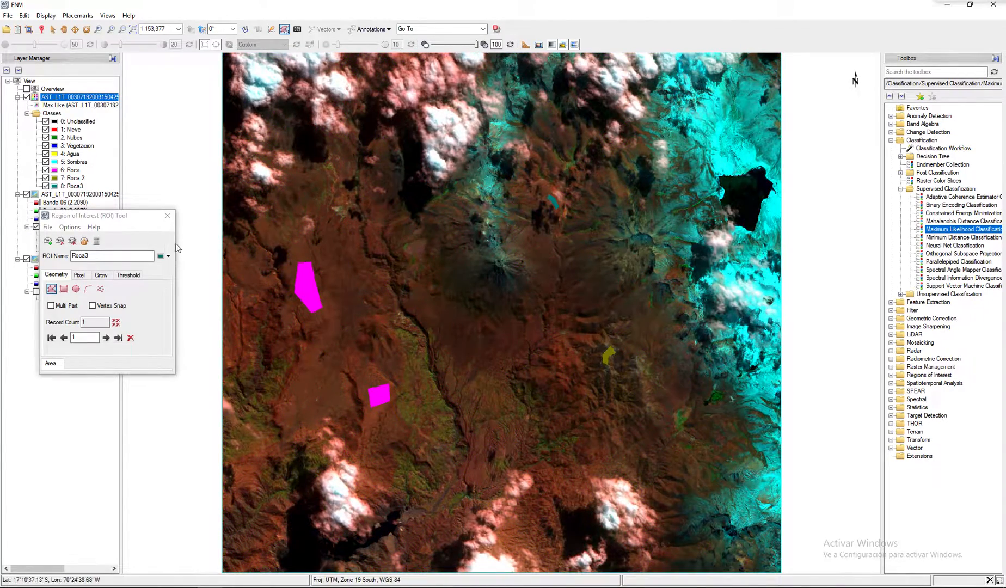
{"action": "left_click", "coordinate": [168, 216]}
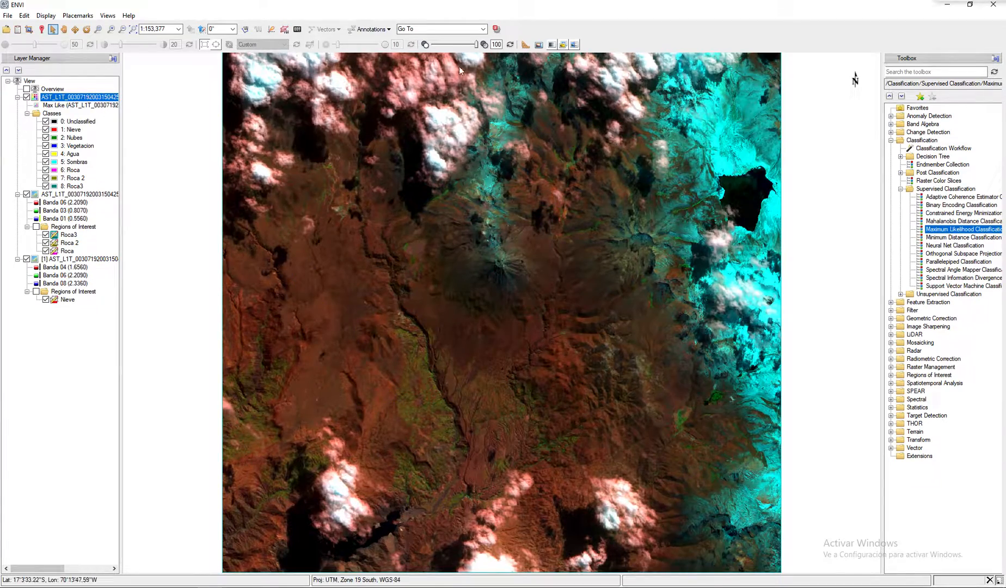
{"action": "left_click_drag", "start_coordinate": [476, 46], "coordinate": [403, 53]}
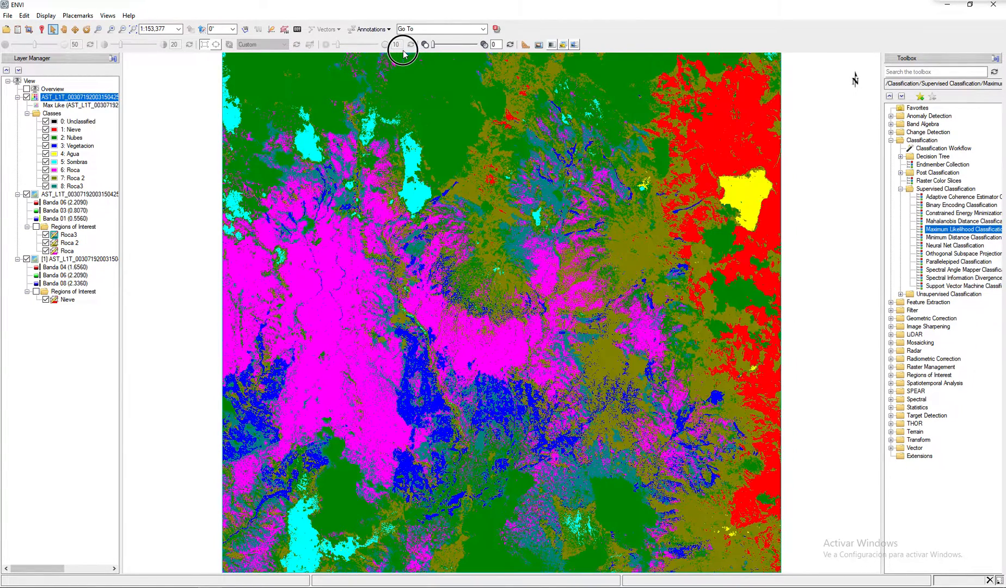
- Edit the classification's class colors, setting Nieve to cyan and Nubes to light gray
{"action": "left_click", "coordinate": [51, 114]}
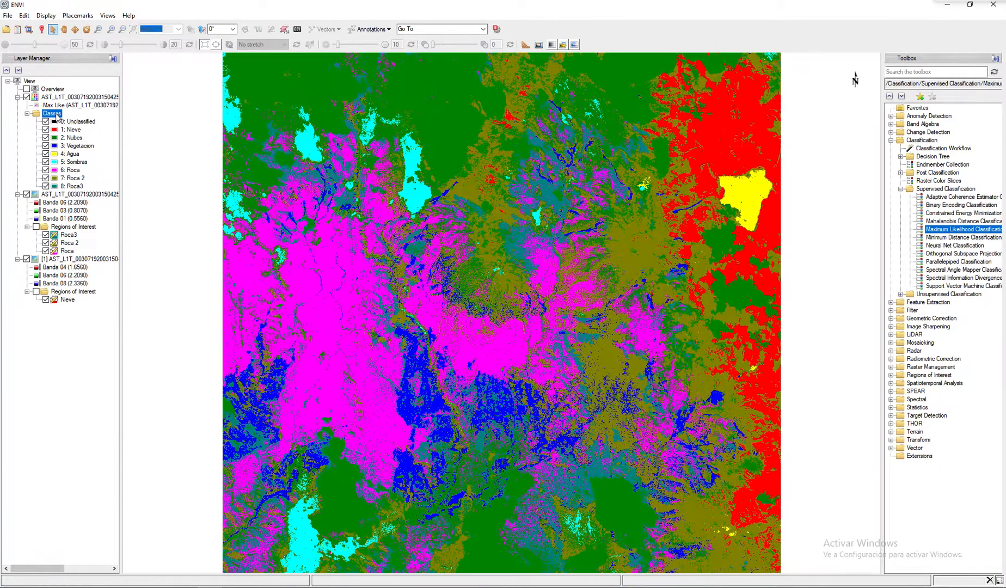
{"action": "right_click", "coordinate": [56, 116]}
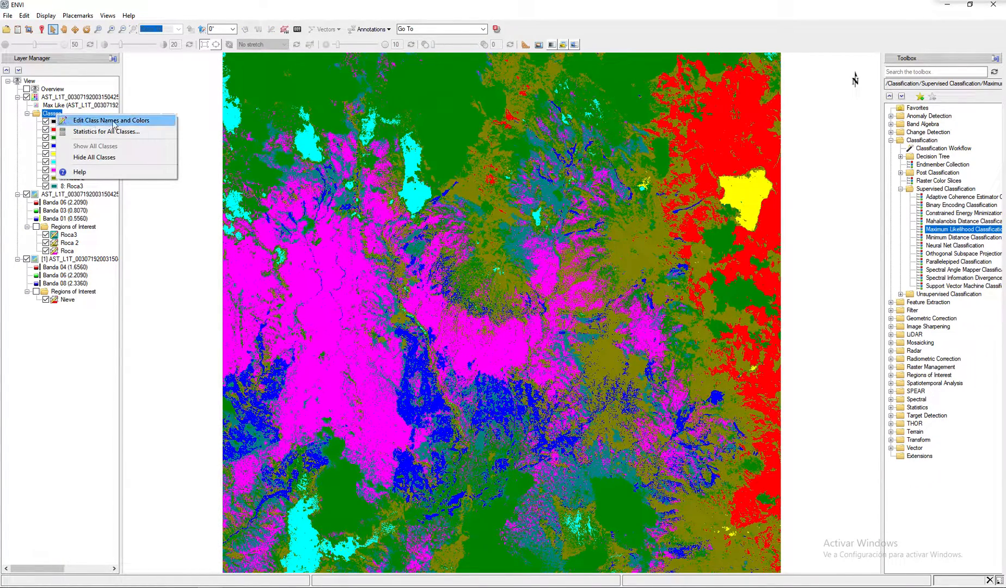
{"action": "left_click", "coordinate": [116, 122]}
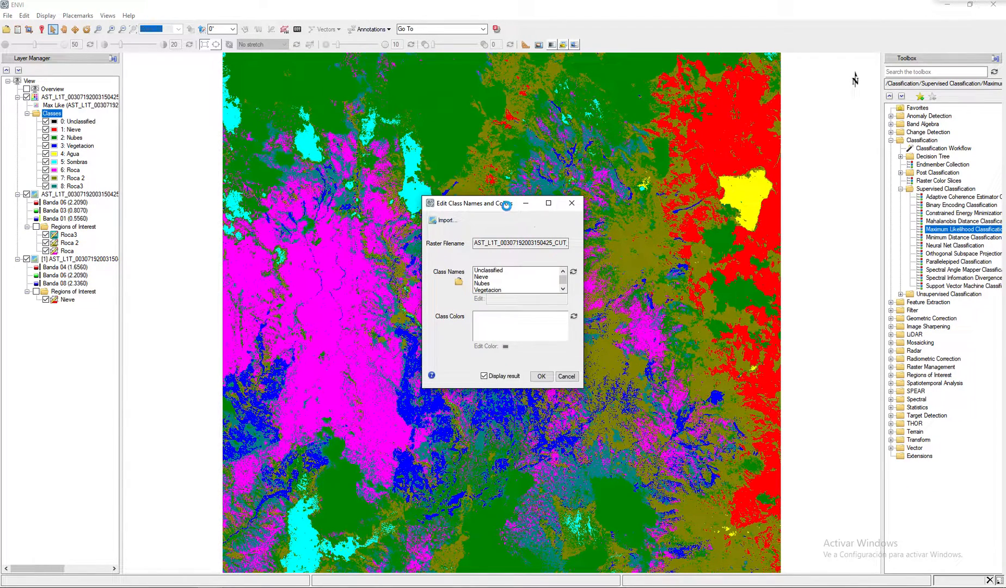
{"action": "left_click", "coordinate": [487, 277]}
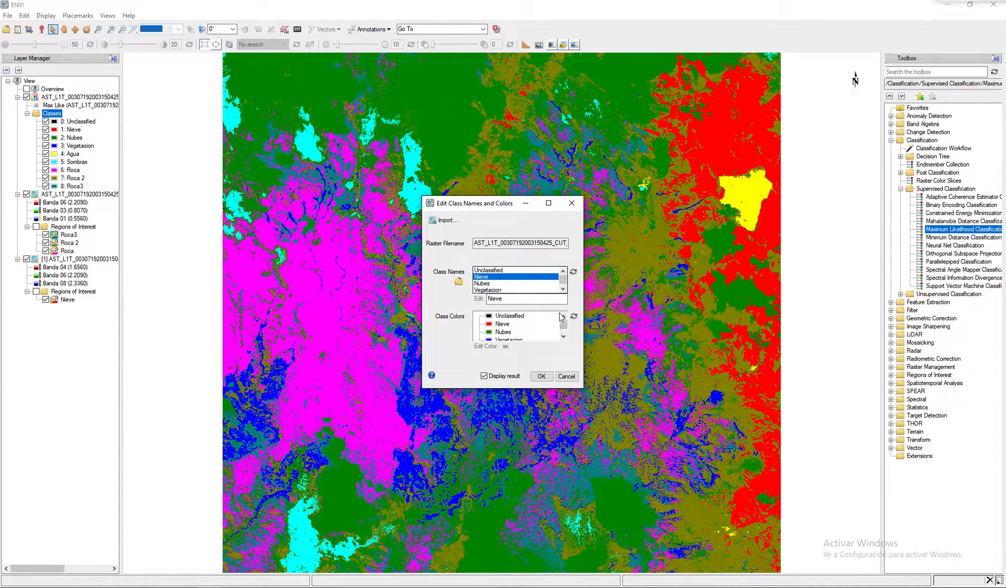
{"action": "left_click", "coordinate": [502, 323]}
{"action": "left_click", "coordinate": [499, 347]}
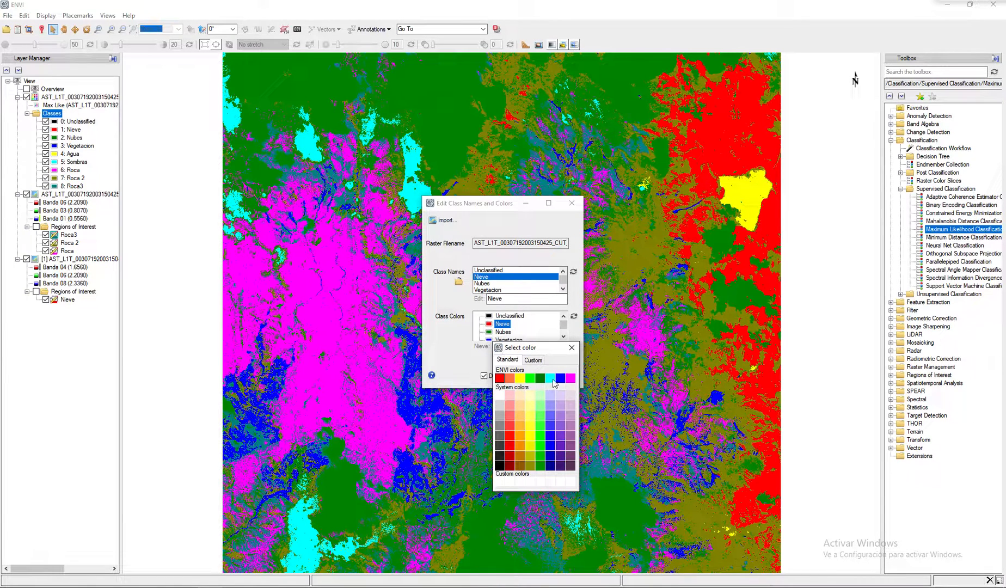
{"action": "left_click", "coordinate": [551, 384]}
{"action": "left_click", "coordinate": [503, 332]}
{"action": "left_click", "coordinate": [498, 346]}
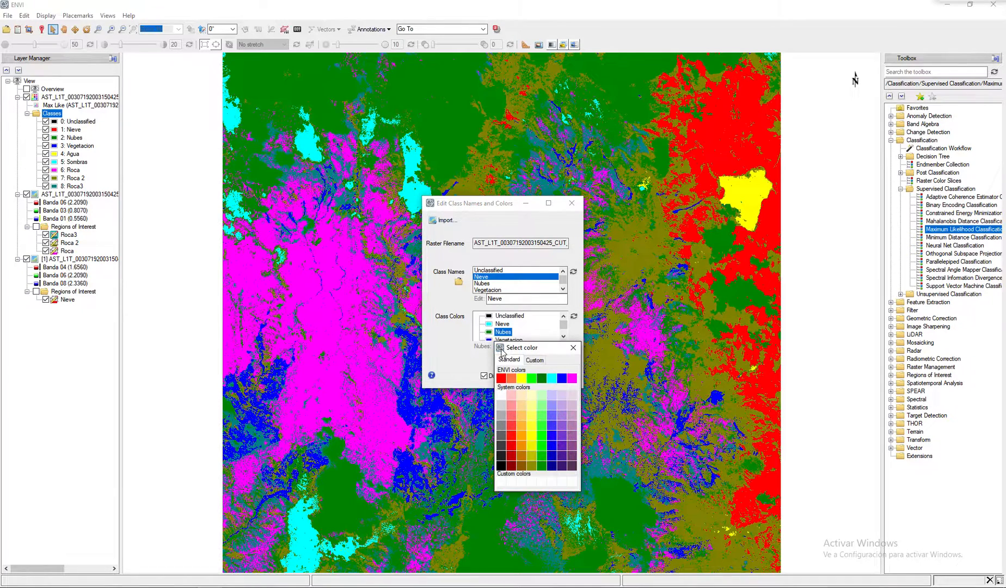
{"action": "left_click", "coordinate": [500, 405]}
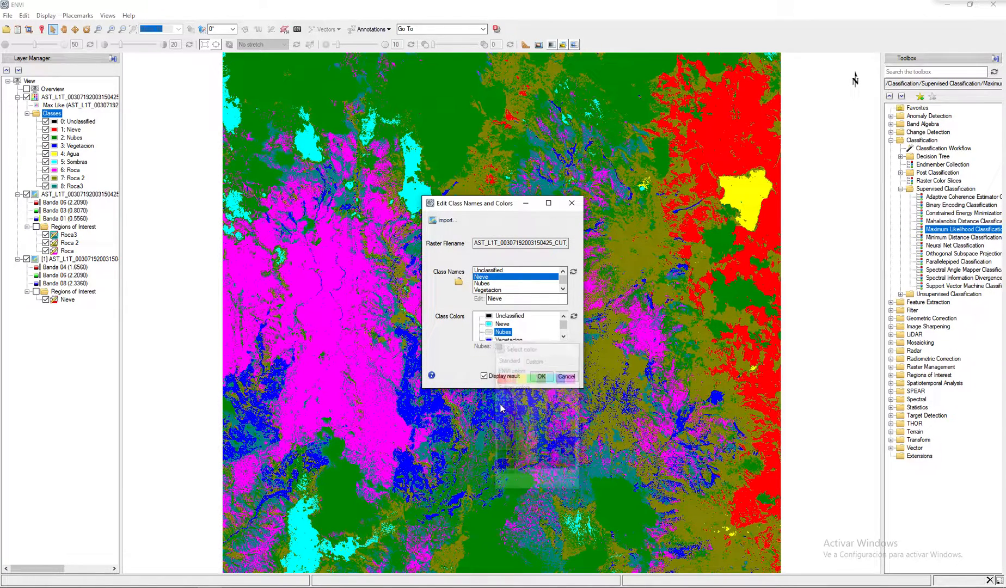
- Set the class color of Vegetacion to dark green and Agua to blue
{"action": "left_click", "coordinate": [564, 337]}
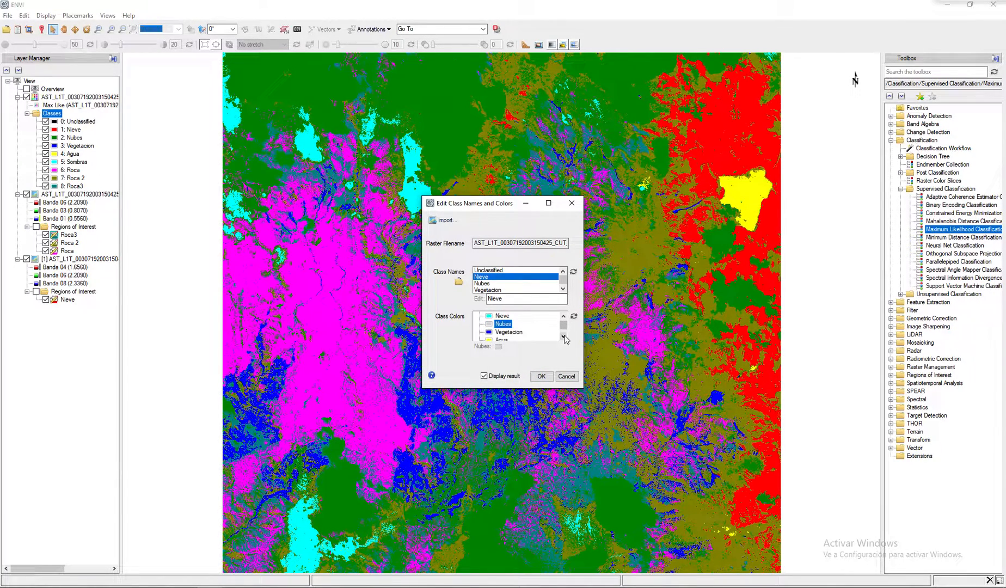
{"action": "left_click", "coordinate": [489, 333]}
{"action": "left_click", "coordinate": [510, 346]}
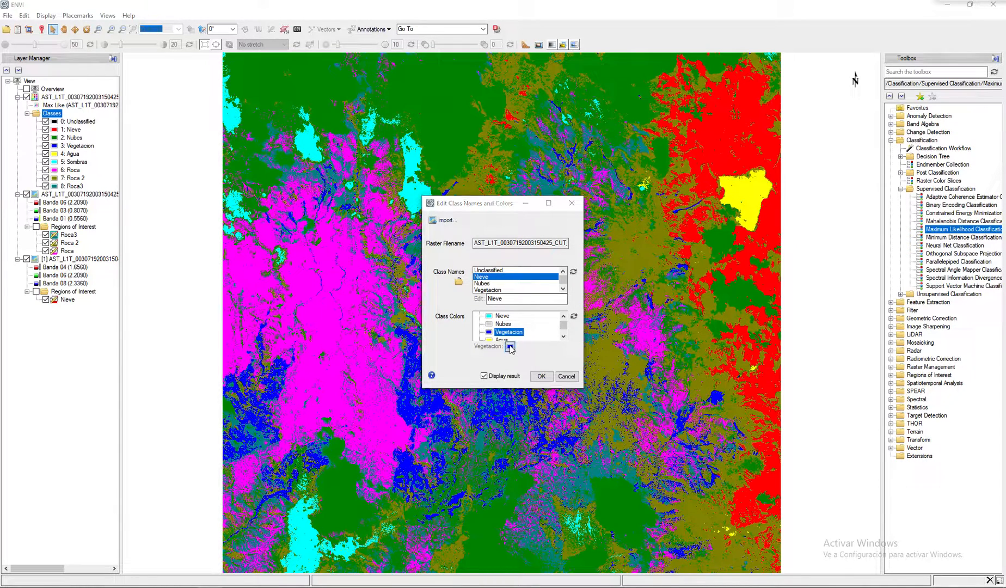
{"action": "left_click", "coordinate": [552, 379]}
{"action": "left_click", "coordinate": [563, 336]}
{"action": "left_click", "coordinate": [497, 332]}
{"action": "left_click", "coordinate": [495, 346]}
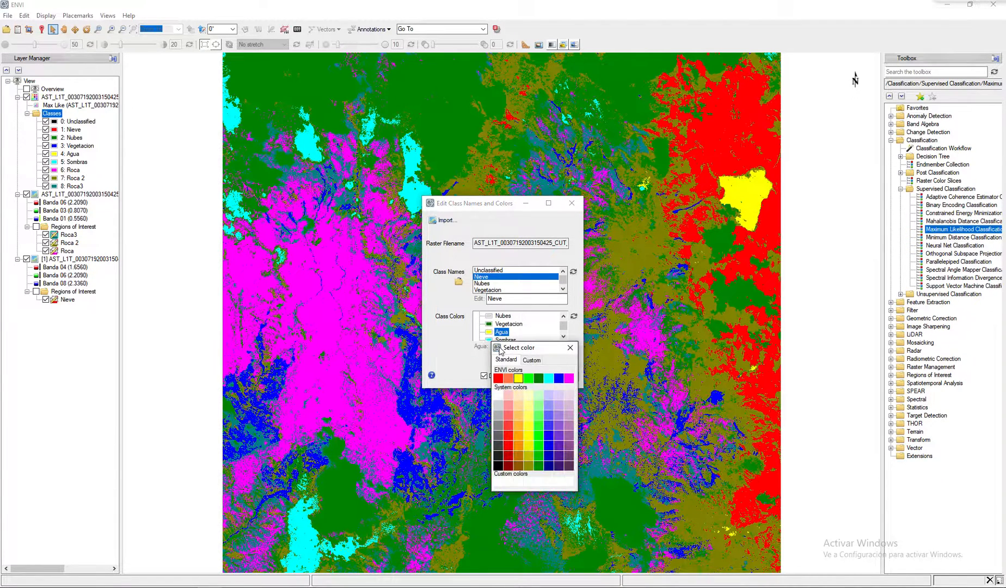
{"action": "left_click", "coordinate": [558, 378]}
- Set the class color of Sombras to near-black and Roca to brown
{"action": "left_click", "coordinate": [563, 336]}
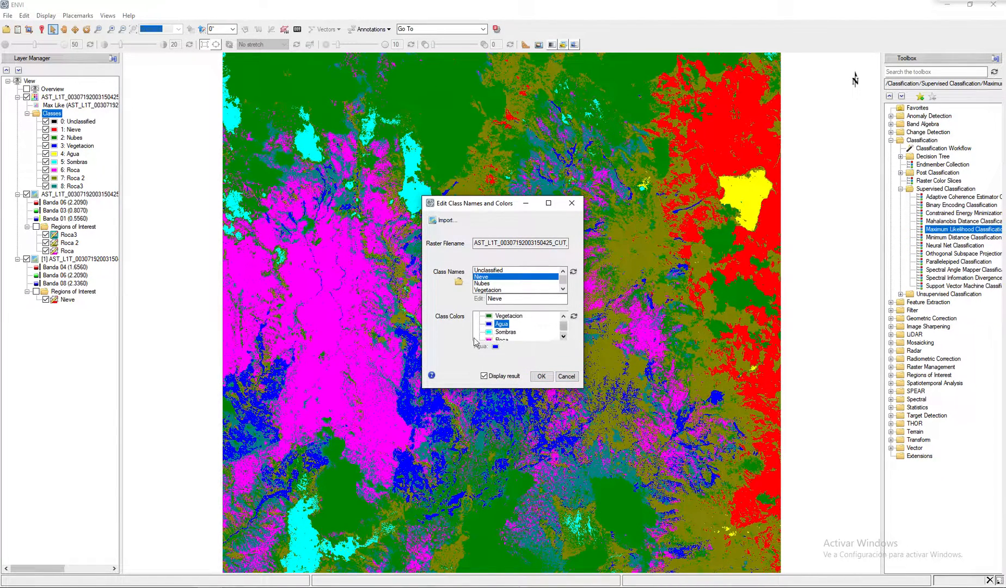
{"action": "left_click", "coordinate": [487, 333]}
{"action": "left_click", "coordinate": [505, 347]}
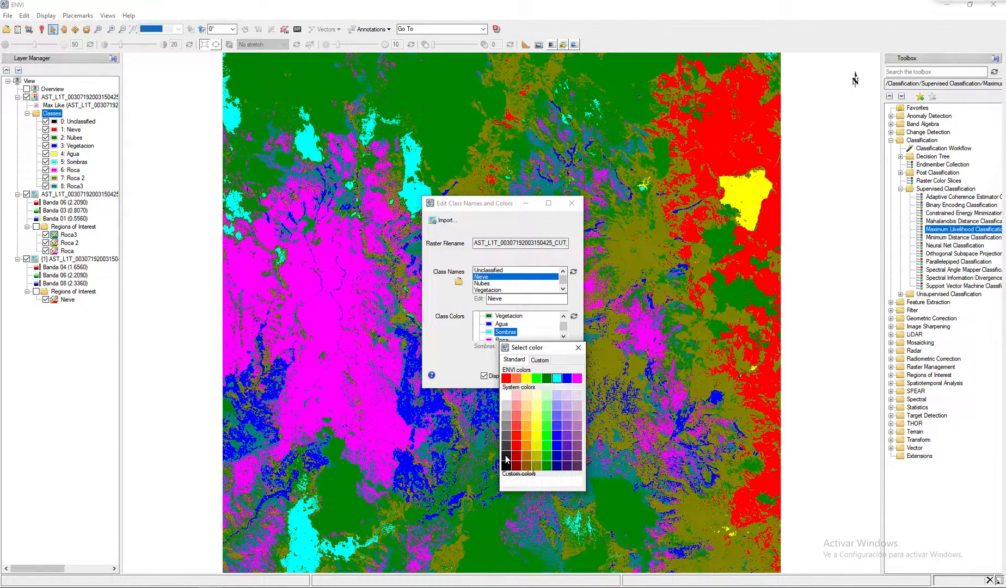
{"action": "left_click", "coordinate": [506, 460]}
{"action": "left_click", "coordinate": [563, 336]}
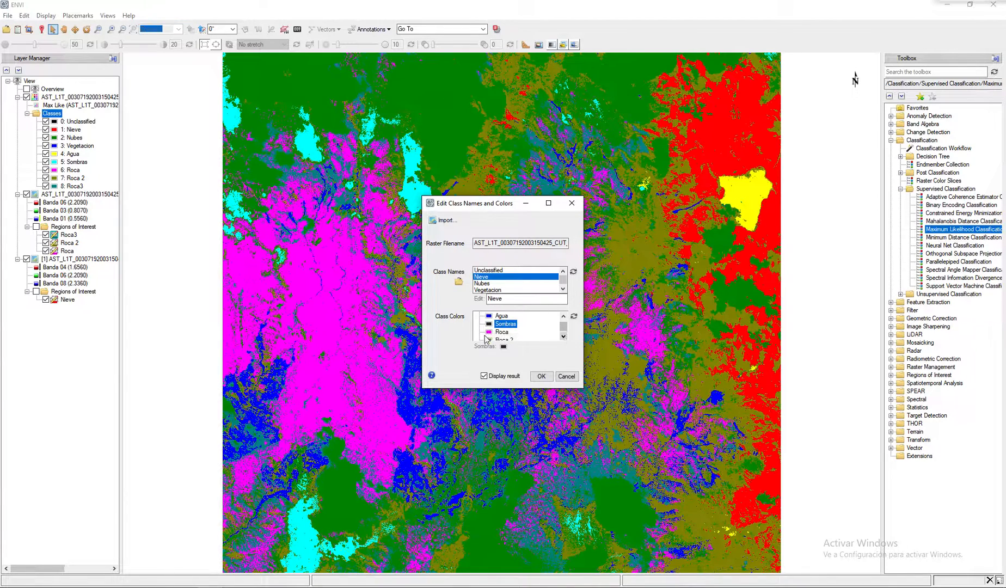
{"action": "left_click", "coordinate": [488, 333]}
{"action": "left_click", "coordinate": [495, 346]}
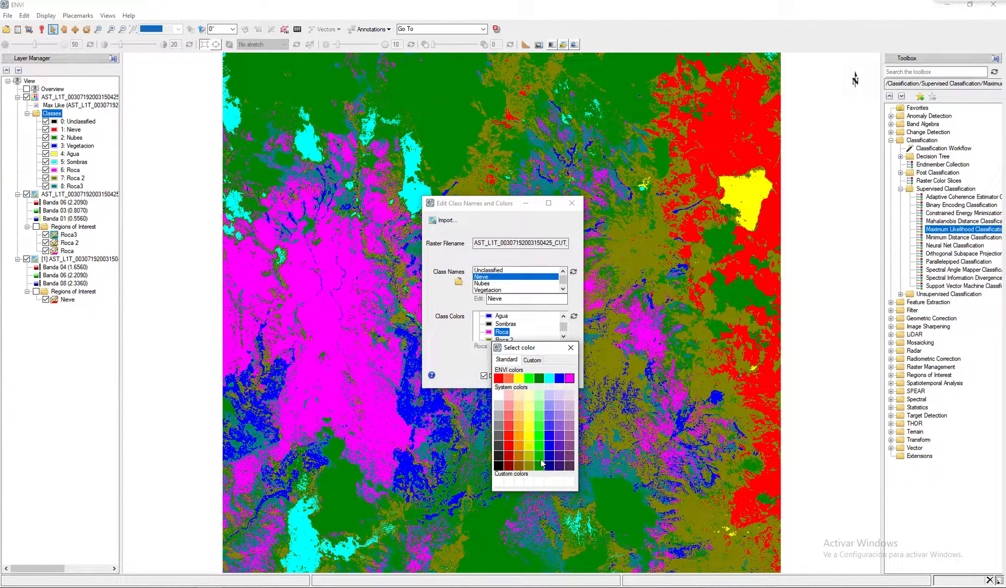
{"action": "left_click", "coordinate": [521, 467]}
{"action": "left_click", "coordinate": [563, 336]}
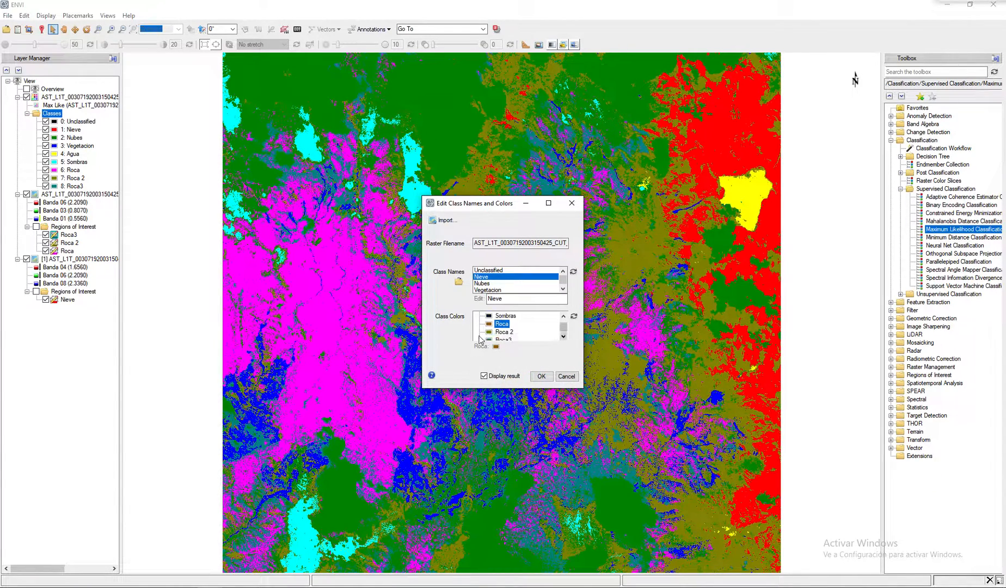
{"action": "left_click", "coordinate": [488, 333]}
{"action": "left_click", "coordinate": [502, 347]}
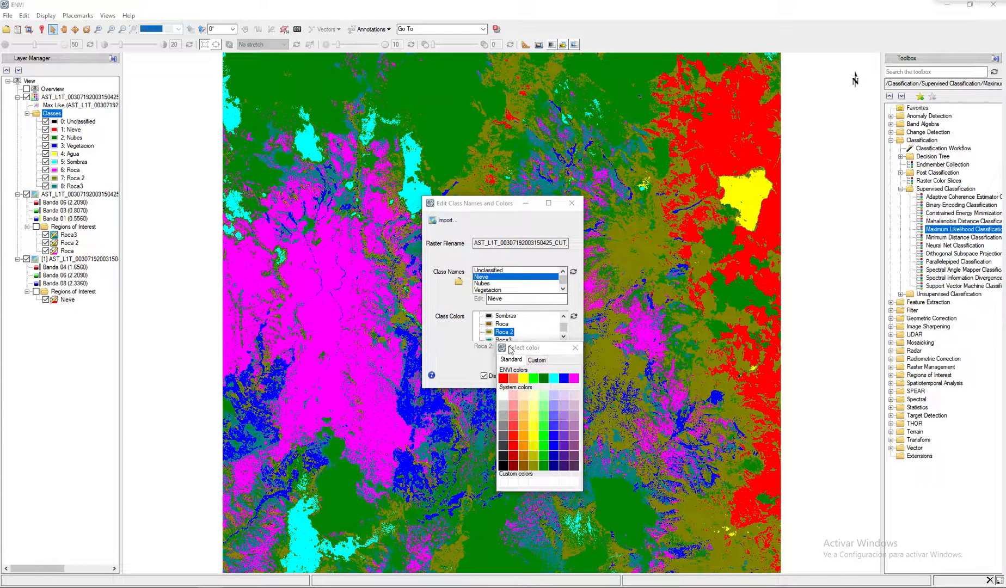
{"action": "left_click", "coordinate": [575, 347]}
- Set the class color of Roca3 to orange and apply the edited colors with the result displayed
{"action": "left_click", "coordinate": [563, 336]}
{"action": "left_click", "coordinate": [502, 331]}
{"action": "left_click", "coordinate": [500, 347]}
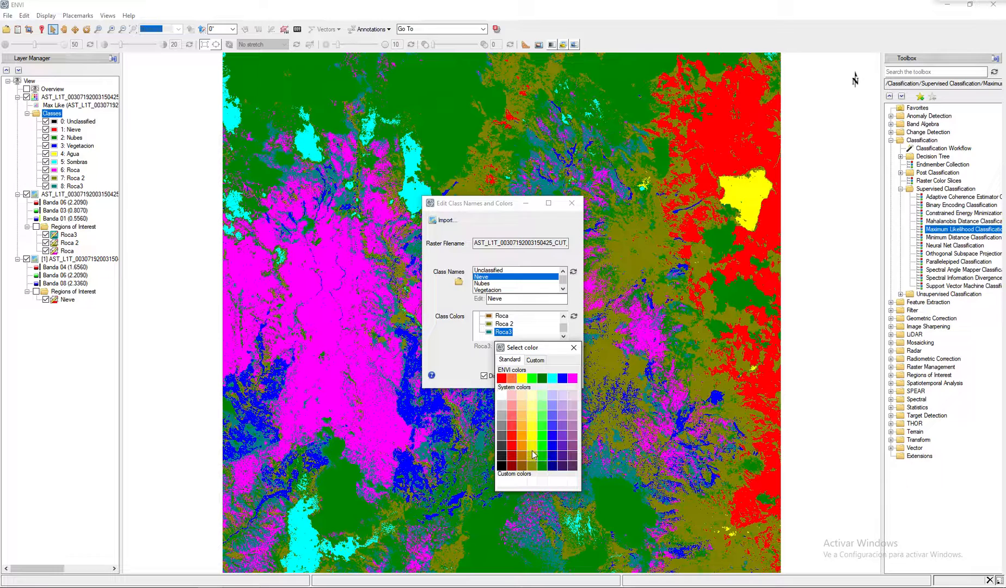
{"action": "left_click", "coordinate": [524, 445]}
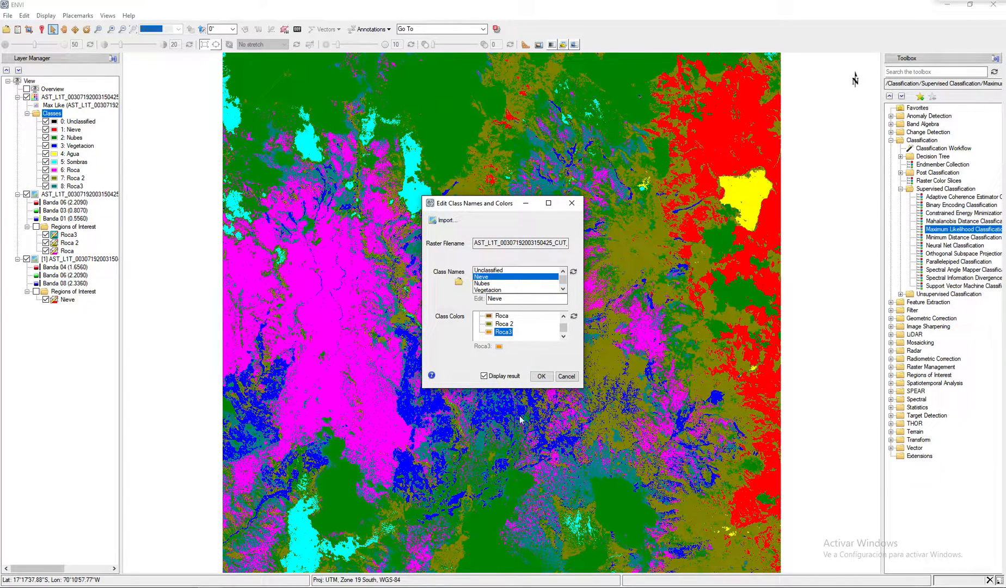
{"action": "left_click", "coordinate": [542, 377]}
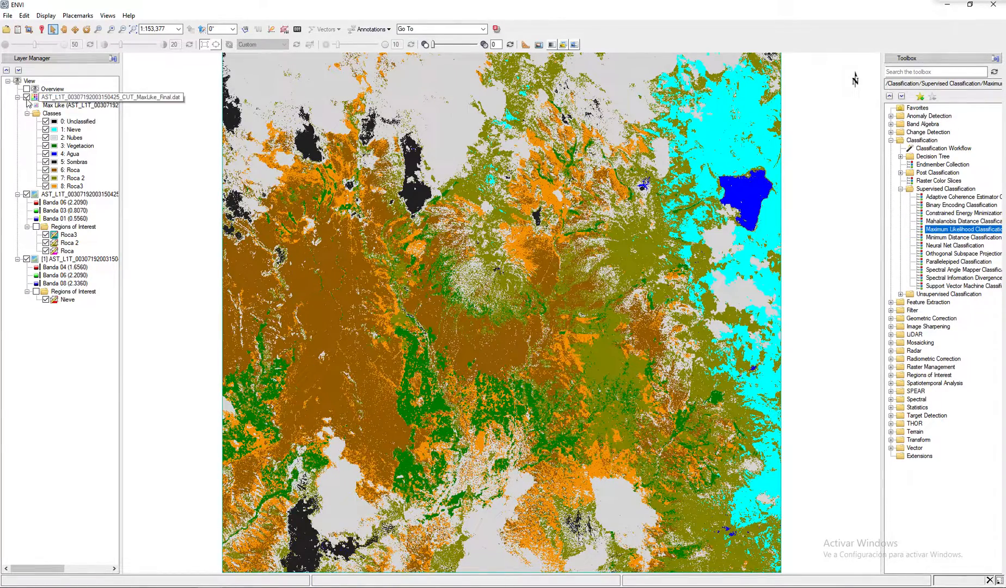
- Compare the recolored classification with the composite beneath by raising its transparency to about 47 and up to 100
{"action": "left_click_drag", "start_coordinate": [433, 44], "coordinate": [451, 62]}
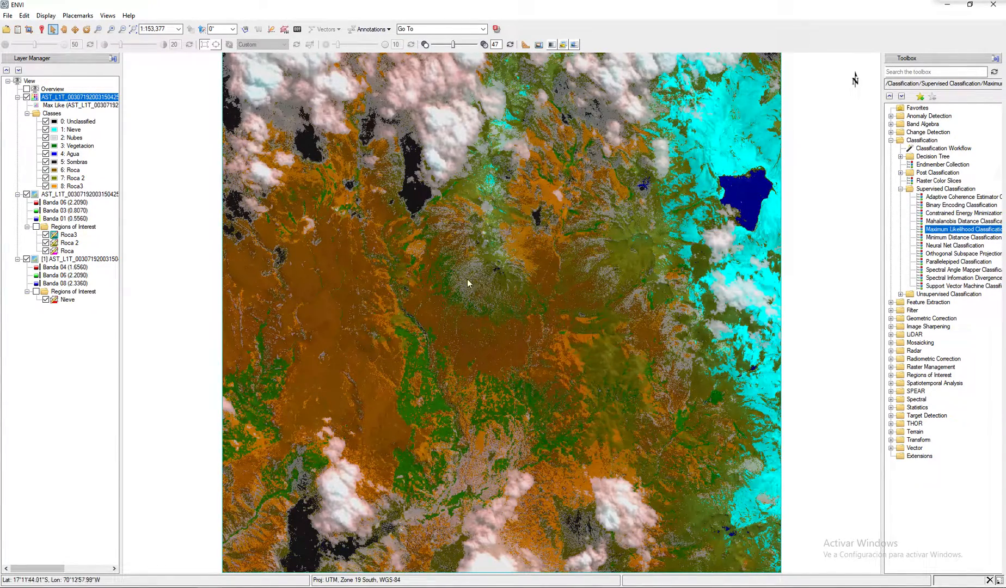
{"action": "left_click_drag", "start_coordinate": [453, 44], "coordinate": [522, 60]}
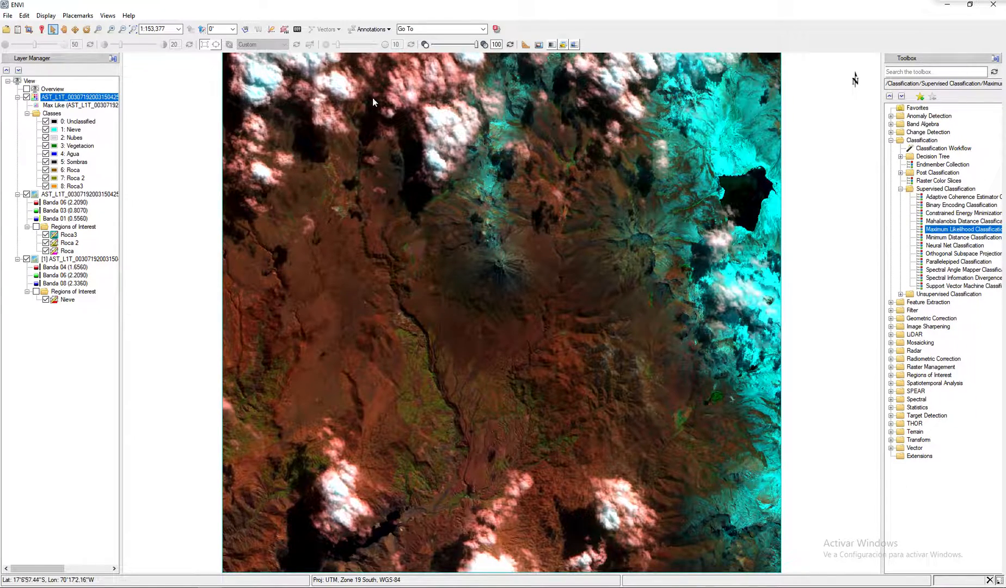
{"action": "left_click_drag", "start_coordinate": [476, 45], "coordinate": [499, 56]}
- Load Banda 01 (0.5560) of the CUT_VNIR+SWIR image as a grayscale layer and close the Data Manager
{"action": "left_click", "coordinate": [17, 29]}
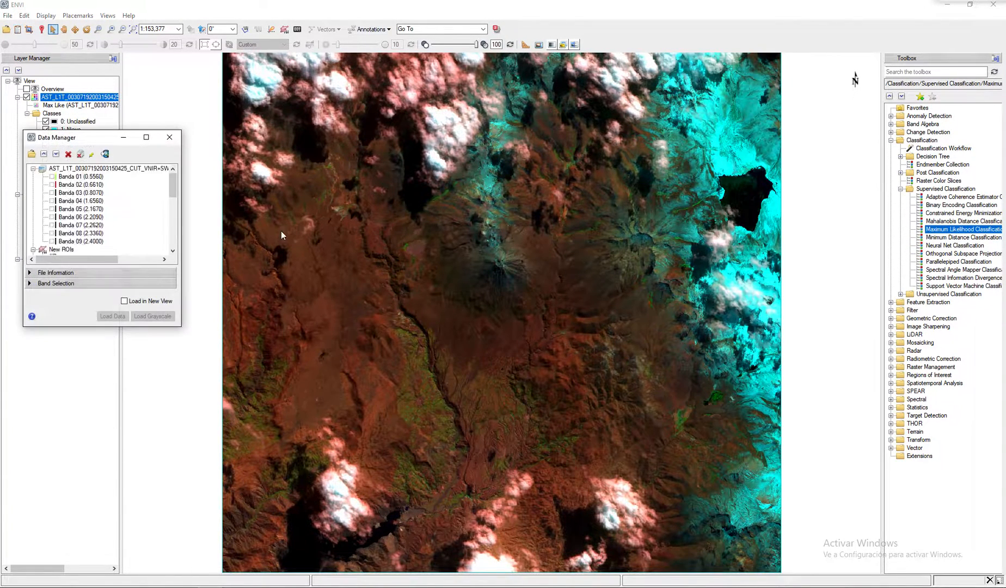
{"action": "left_click", "coordinate": [91, 177]}
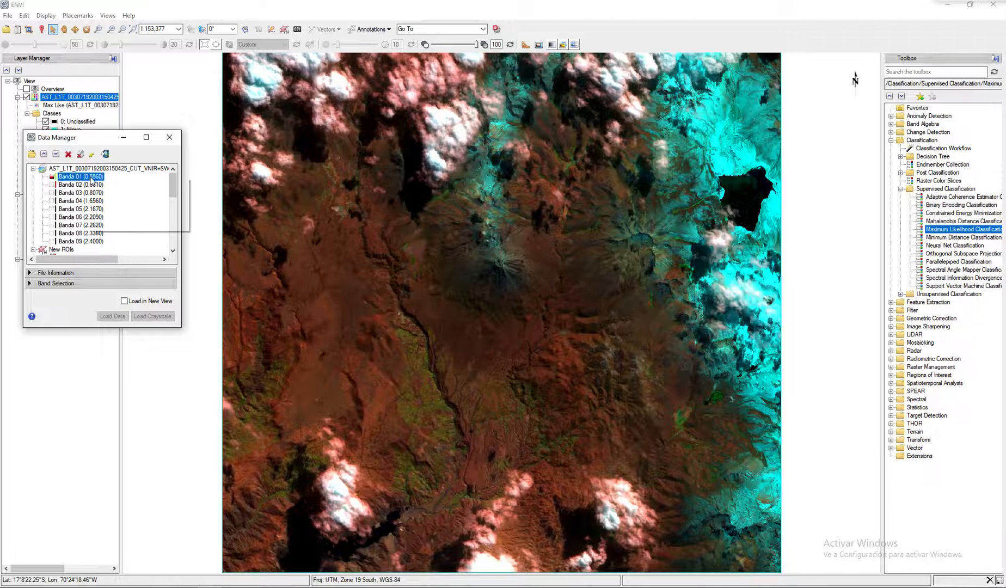
{"action": "left_click", "coordinate": [113, 186]}
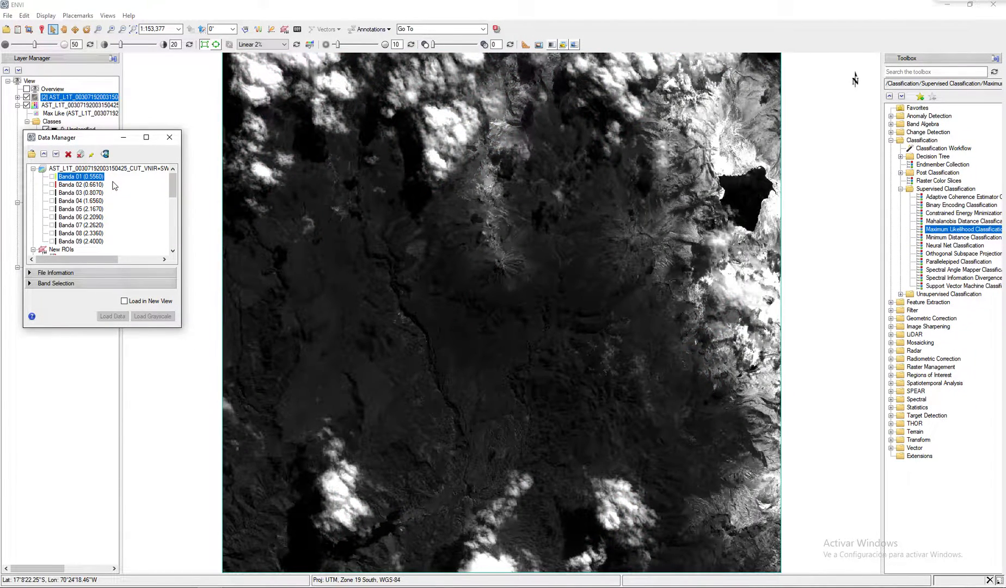
{"action": "left_click", "coordinate": [169, 137]}
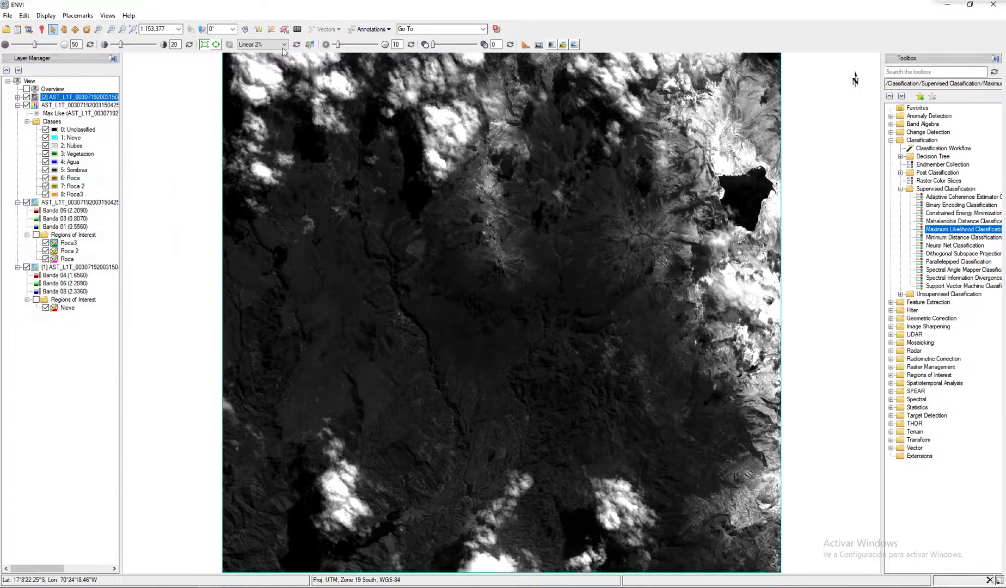
- Apply a custom linear stretch to the grayscale band with a black point of about 0.23 and a white point of about 1.72
{"action": "left_click", "coordinate": [310, 44]}
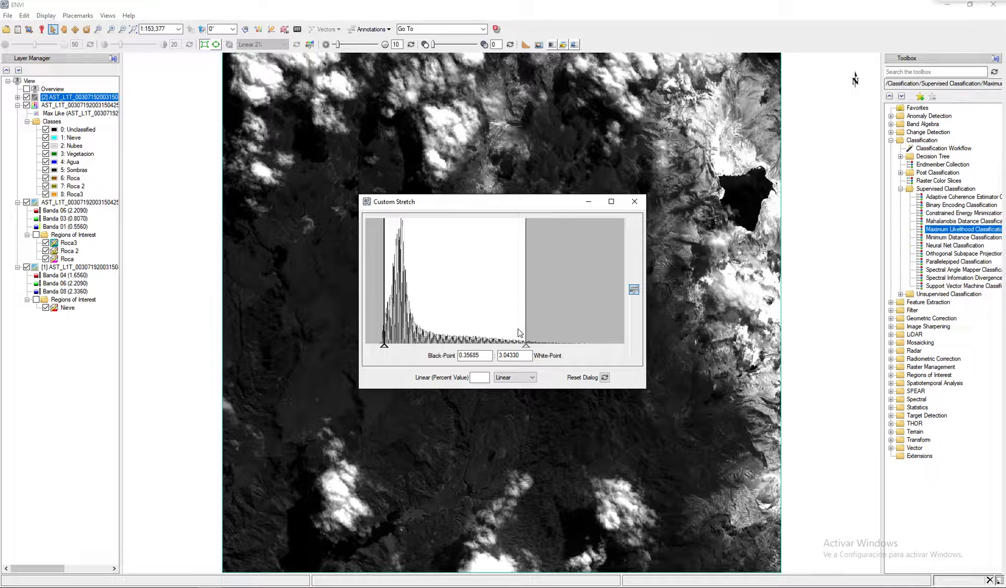
{"action": "left_click_drag", "start_coordinate": [384, 345], "coordinate": [381, 346]}
{"action": "left_click_drag", "start_coordinate": [528, 347], "coordinate": [452, 345]}
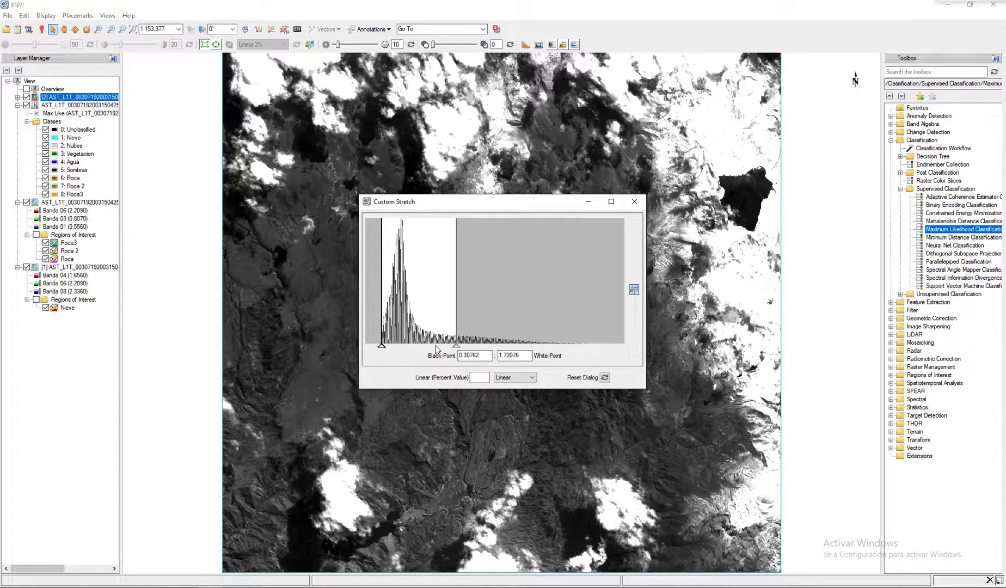
{"action": "left_click_drag", "start_coordinate": [382, 346], "coordinate": [378, 345]}
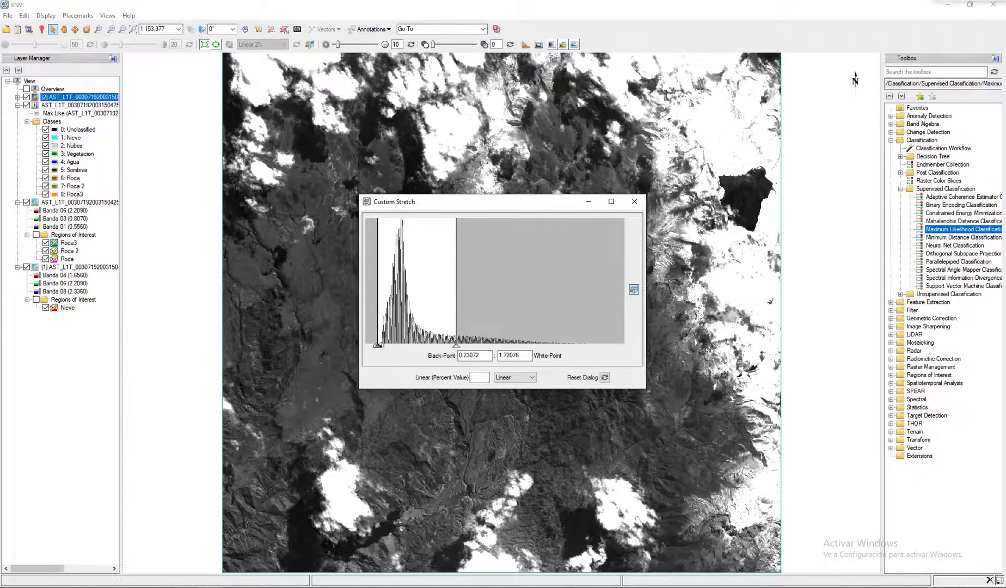
{"action": "left_click", "coordinate": [634, 201]}
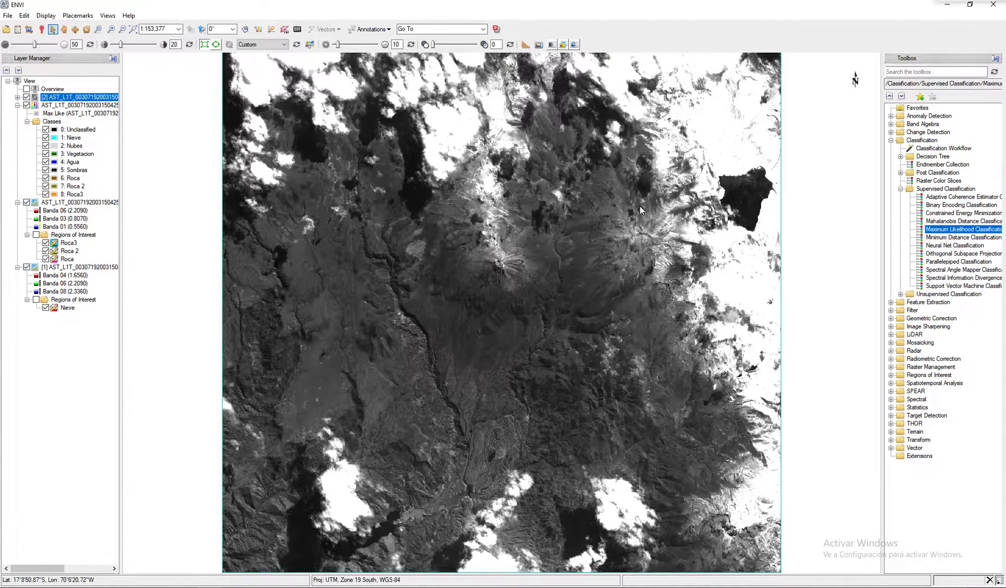
- Move the MaxLike_Final classification layer above the grayscale band and turn off its display
{"action": "left_click", "coordinate": [55, 105]}
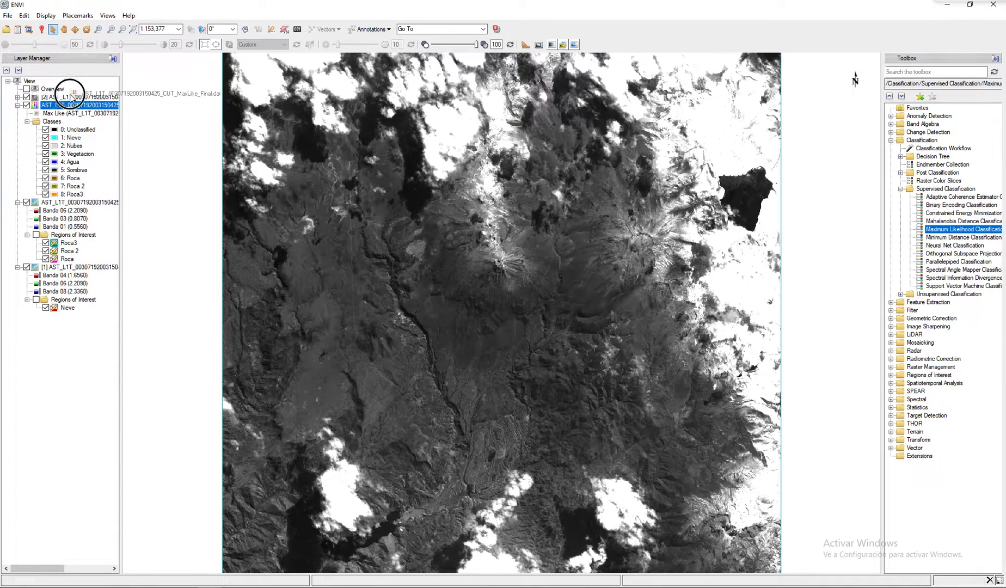
{"action": "left_click_drag", "start_coordinate": [70, 95], "coordinate": [71, 97]}
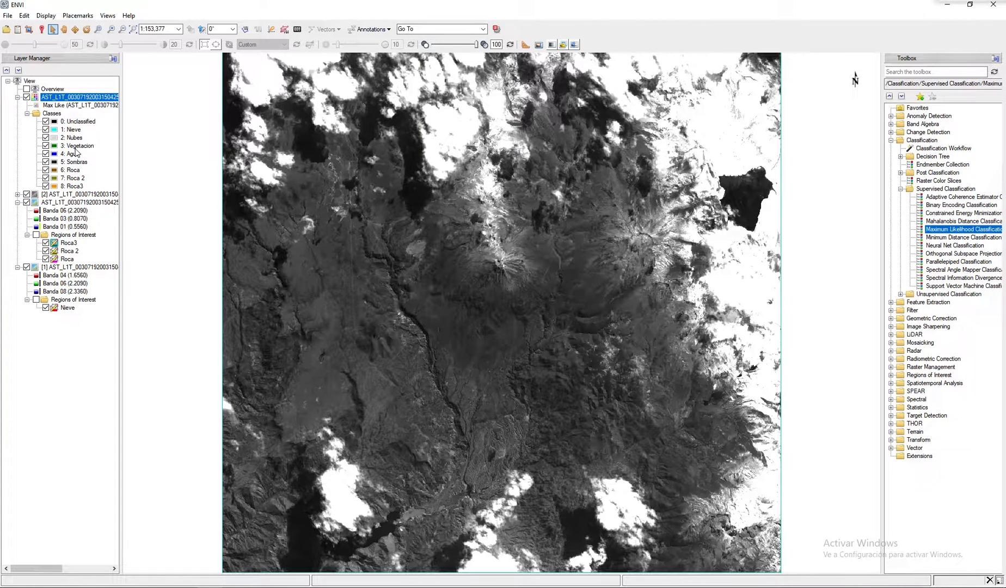
{"action": "left_click", "coordinate": [26, 97]}
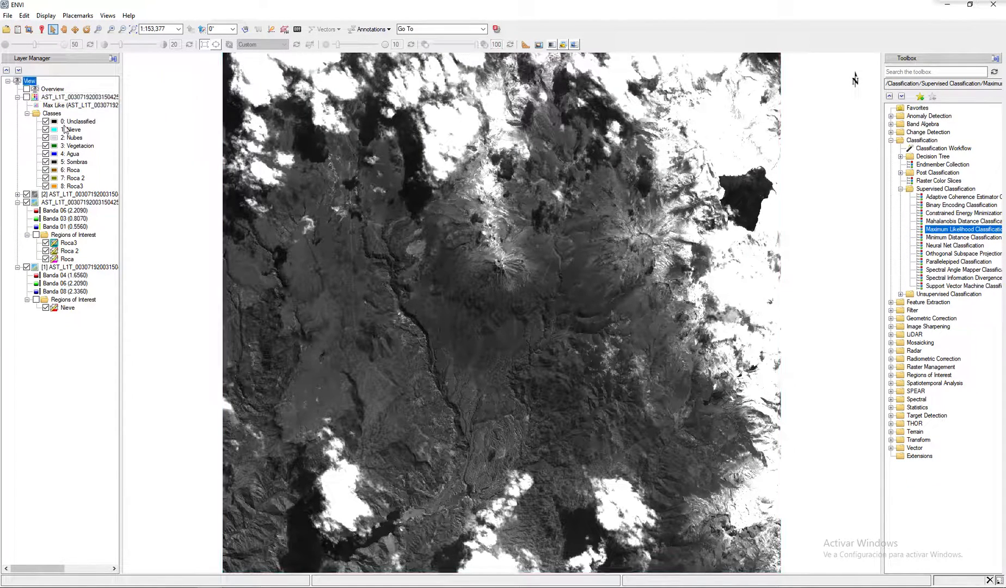
- Turn on the Maximum Likelihood classification, compare it with the grayscale band at transparencies of about 63 and 69, and set its transparency to 0
{"action": "left_click", "coordinate": [26, 97]}
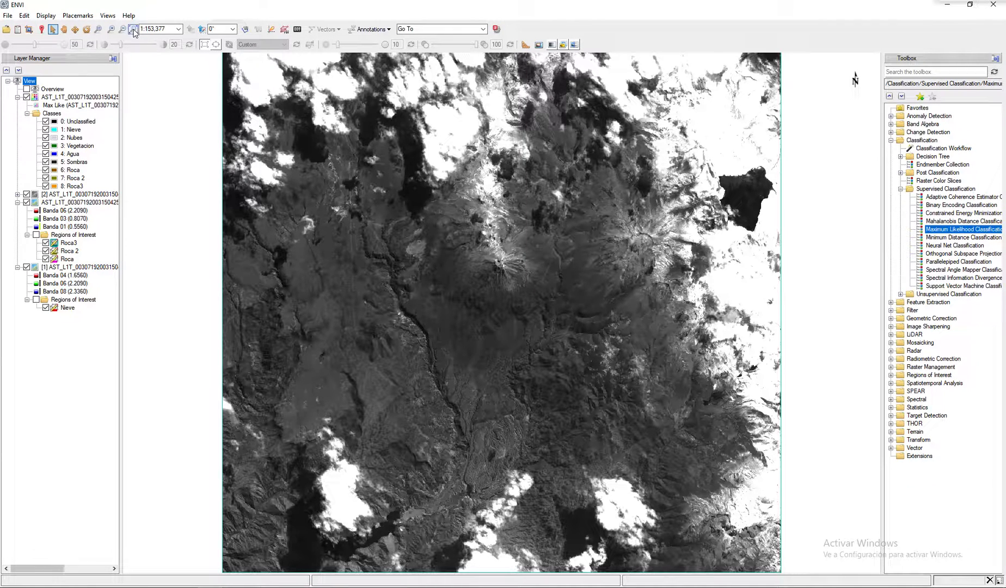
{"action": "left_click", "coordinate": [101, 96]}
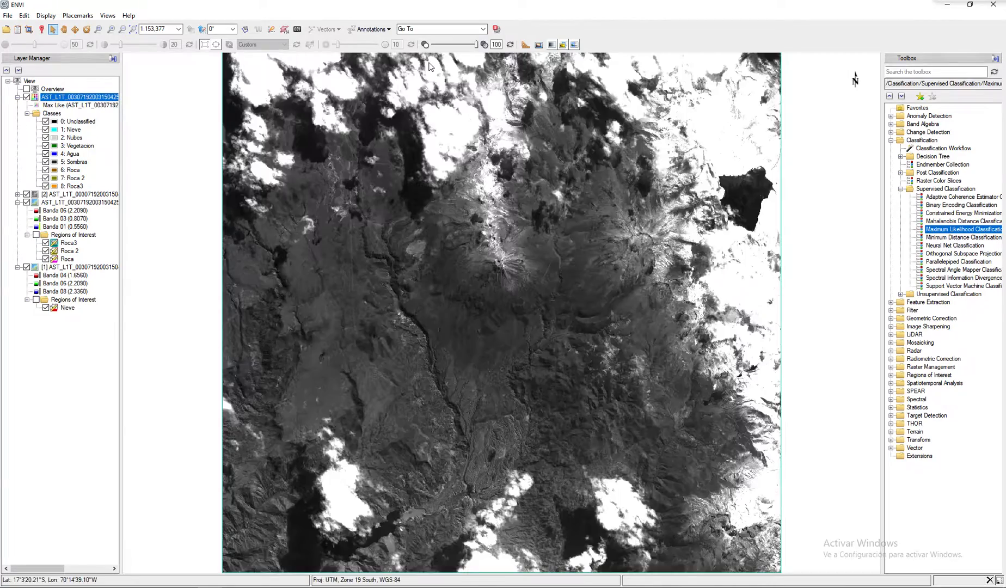
{"action": "mouse_move", "coordinate": [476, 45]}
{"action": "left_mouse_down"}
{"action": "mouse_move", "coordinate": [415, 48]}
{"action": "mouse_move", "coordinate": [460, 49]}
{"action": "left_mouse_up"}
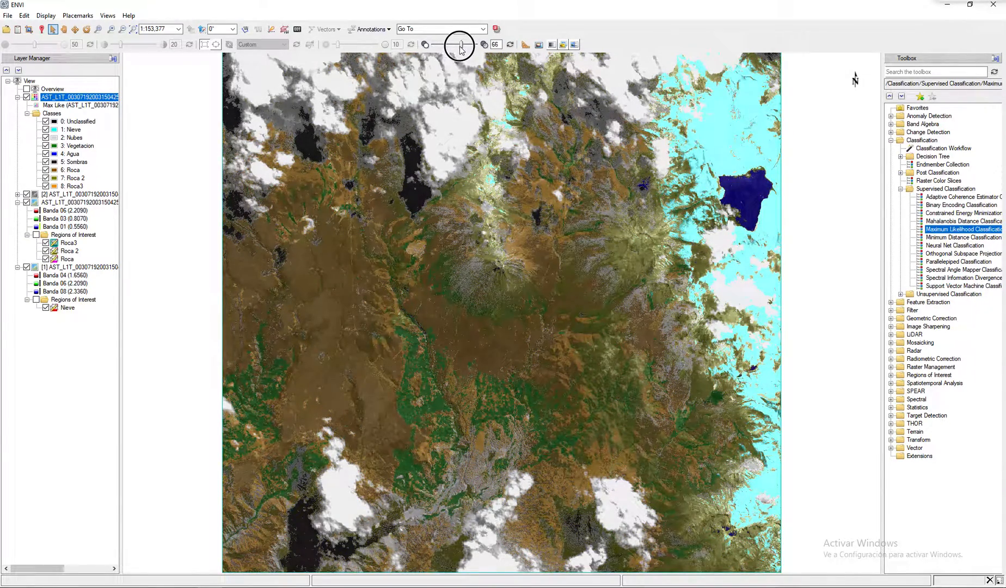
{"action": "left_click", "coordinate": [46, 156]}
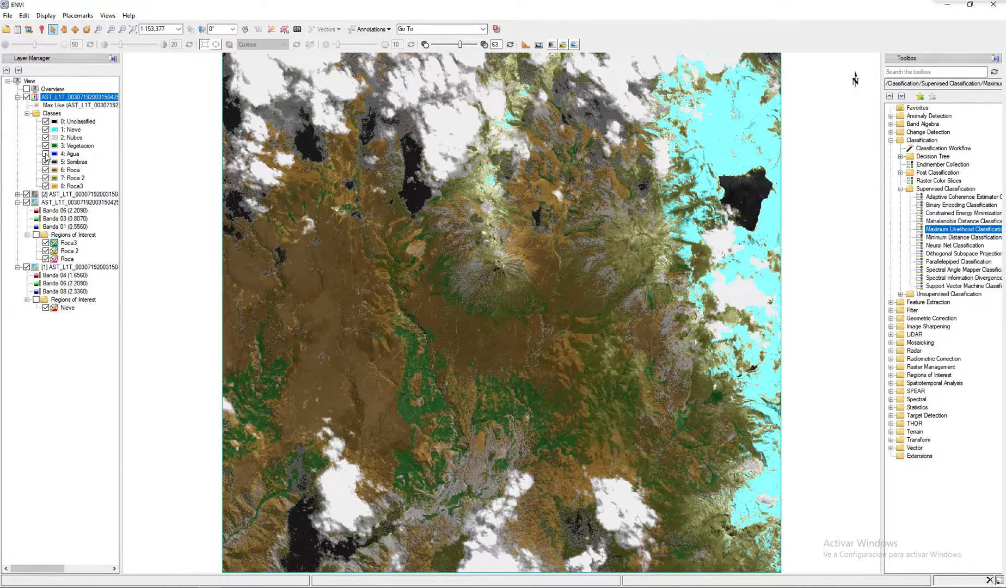
{"action": "left_click", "coordinate": [46, 156]}
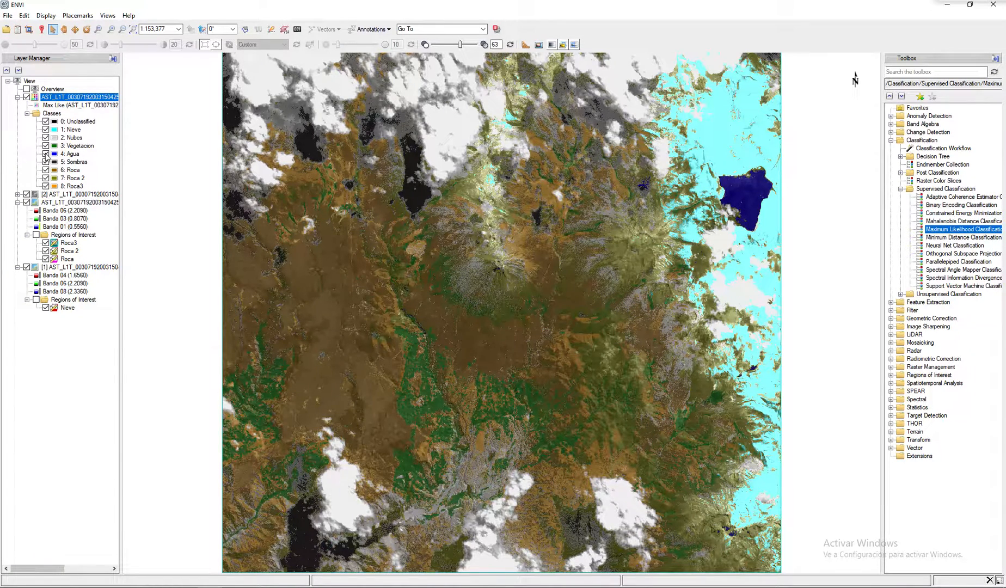
{"action": "left_click", "coordinate": [462, 46]}
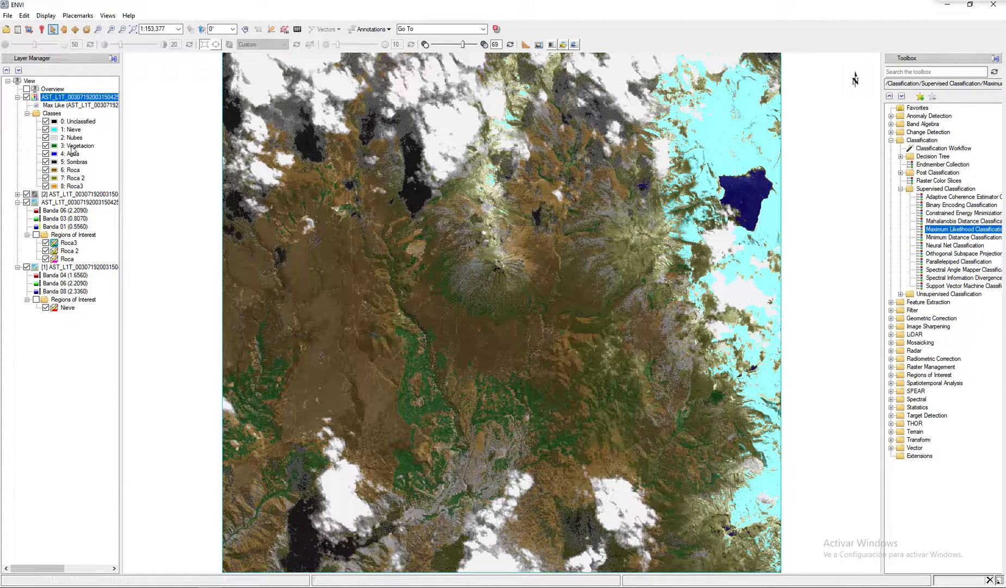
{"action": "left_click_drag", "start_coordinate": [460, 43], "coordinate": [433, 43]}
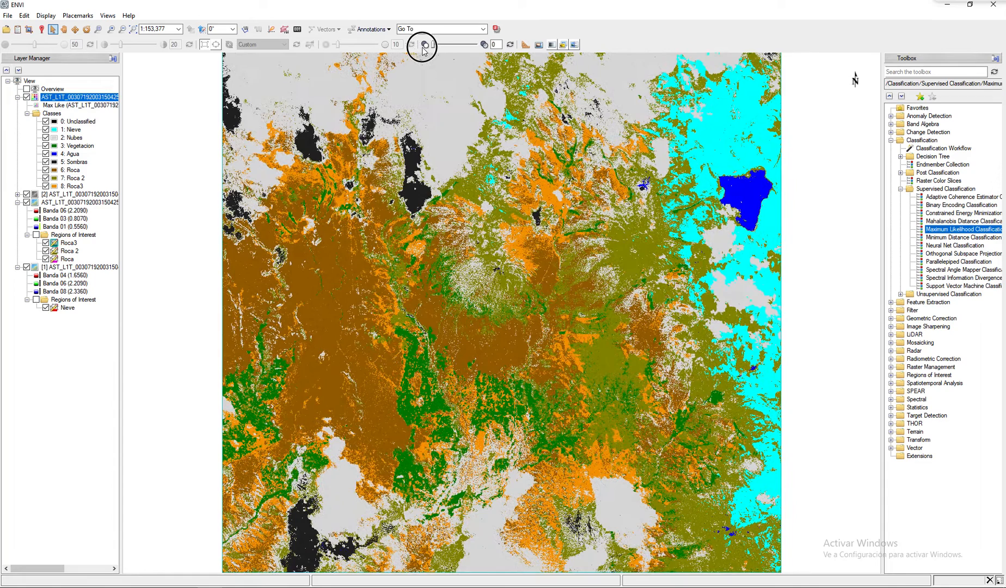
- Start an unsupervised IsoData classification on the full scene and all nine bands of the CUT_VNIR+SWIR image
{"action": "left_click", "coordinate": [901, 189]}
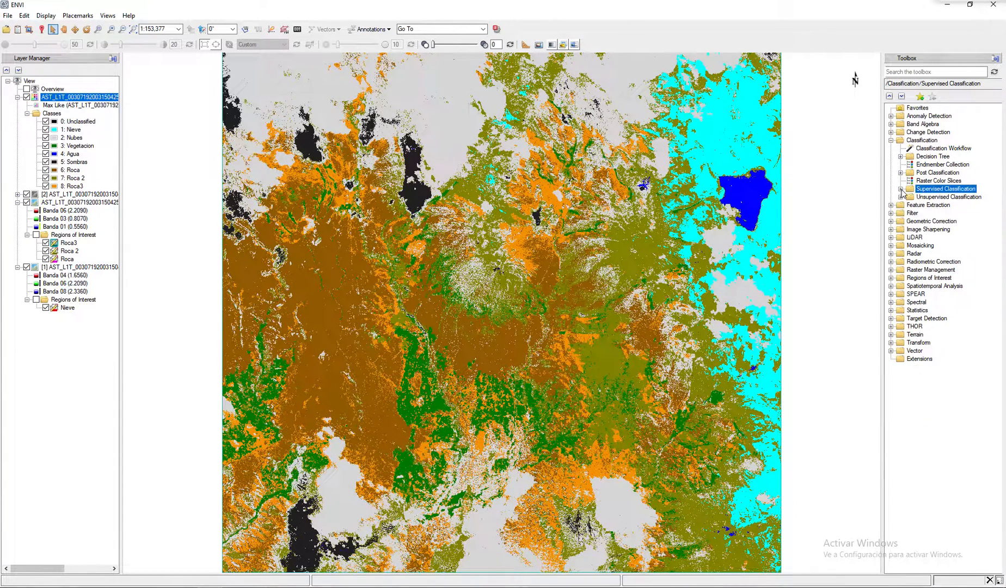
{"action": "left_click", "coordinate": [901, 197]}
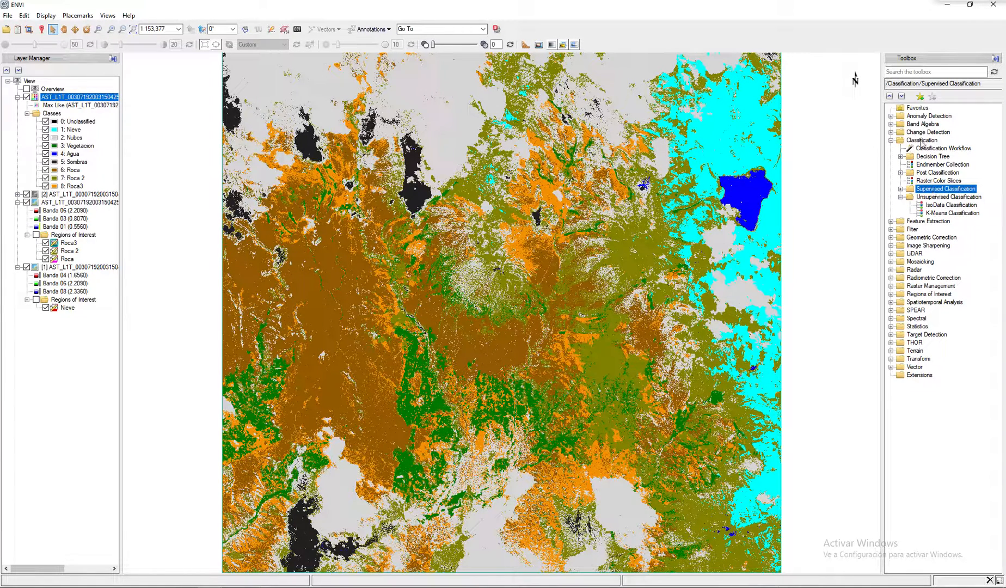
{"action": "double_click", "coordinate": [950, 204]}
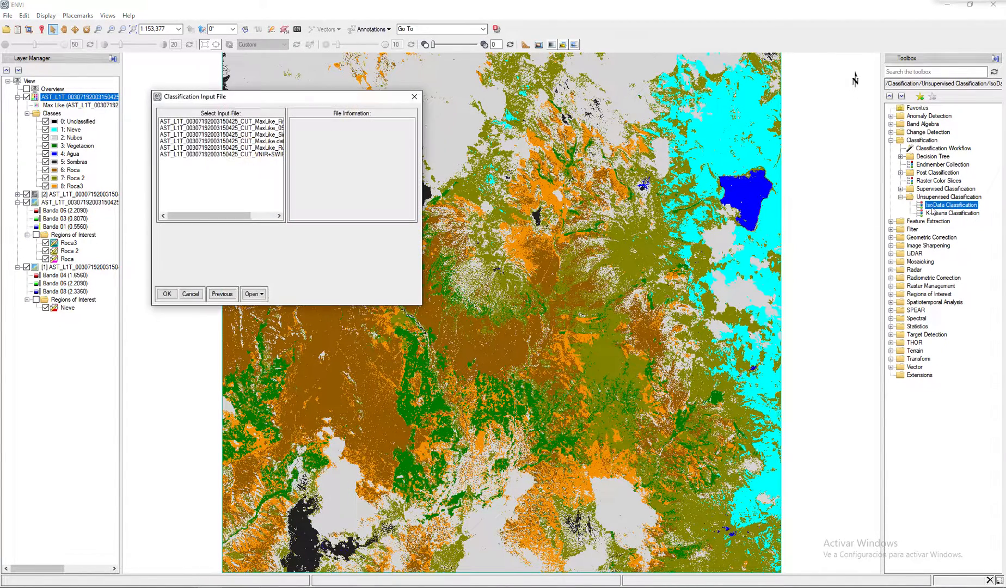
{"action": "left_click_drag", "start_coordinate": [373, 98], "coordinate": [736, 108]}
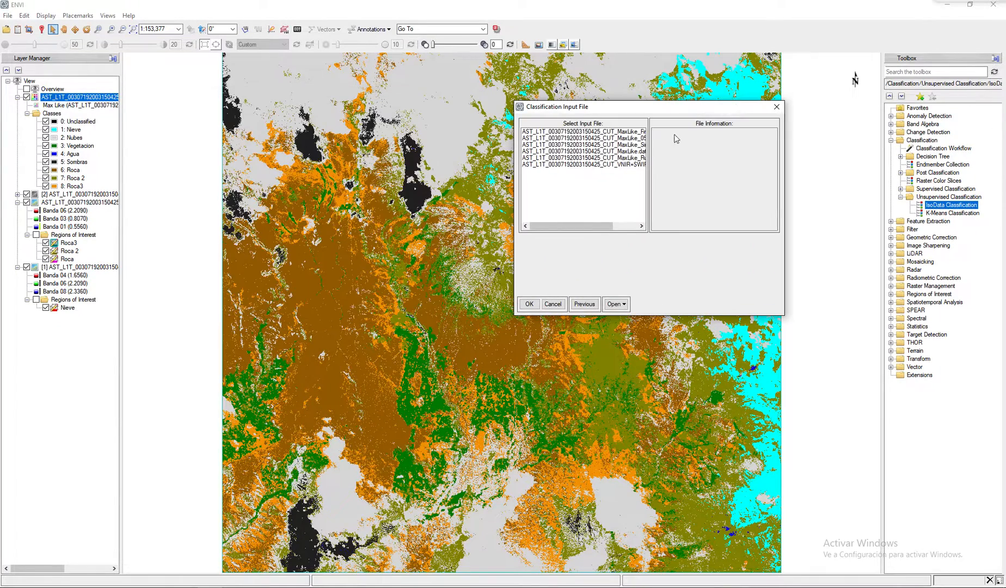
{"action": "left_click", "coordinate": [602, 164]}
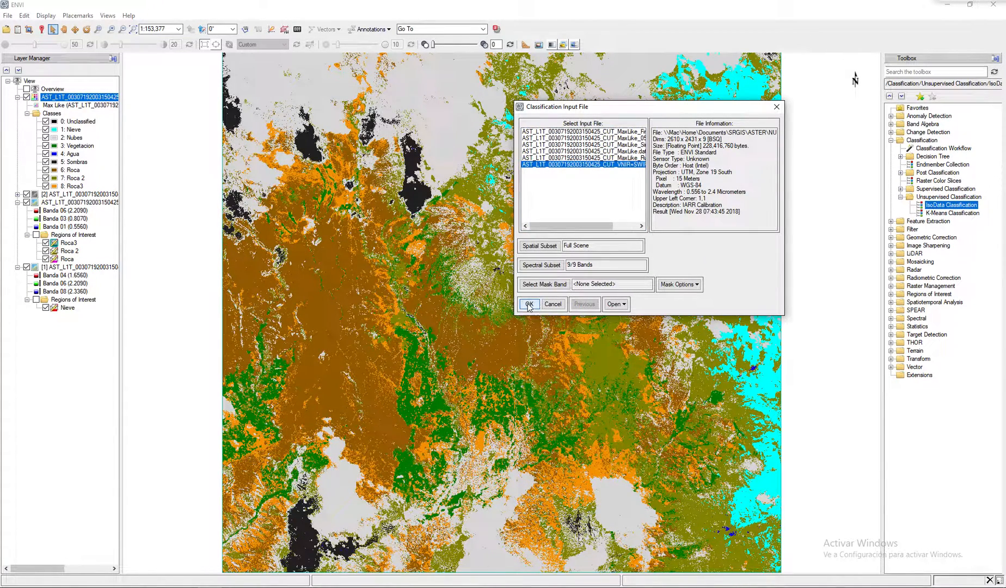
{"action": "left_click", "coordinate": [528, 305]}
- Set the ISODATA maximum iterations to 3, keeping 5 to 10 classes and the 5.00 % change threshold
{"action": "left_click_drag", "start_coordinate": [350, 97], "coordinate": [678, 306]}
{"action": "double_click", "coordinate": [545, 318]}
{"action": "left_click_drag", "start_coordinate": [585, 317], "coordinate": [566, 318]}
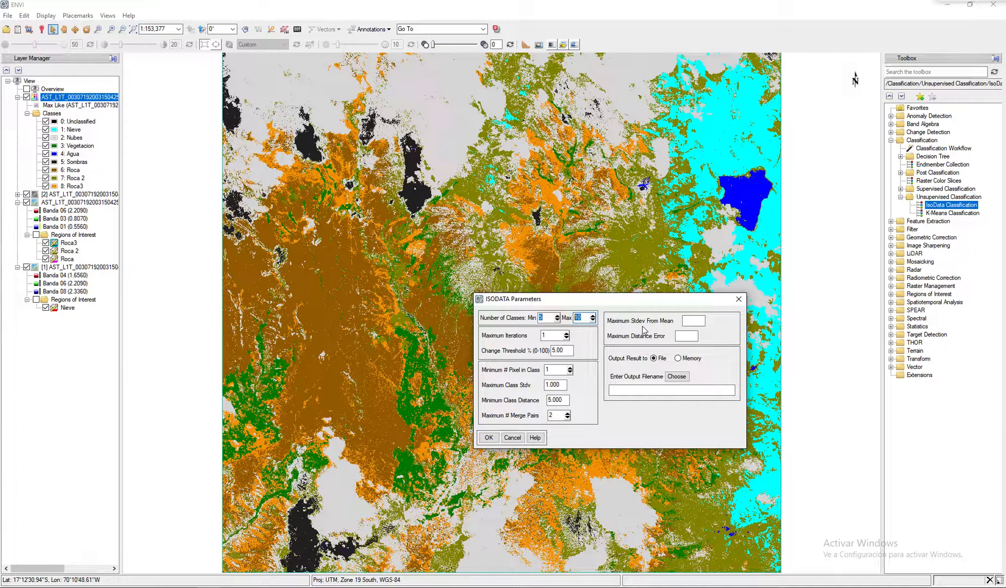
{"action": "left_click", "coordinate": [560, 334]}
{"action": "left_click_drag", "start_coordinate": [569, 351], "coordinate": [550, 353]}
{"action": "left_click", "coordinate": [569, 350]}
{"action": "left_click", "coordinate": [549, 336]}
{"action": "type", "text": "000"}
{"action": "left_click", "coordinate": [570, 350]}
{"action": "left_click", "coordinate": [557, 334]}
{"action": "left_click_drag", "start_coordinate": [523, 338], "coordinate": [507, 338]}
{"action": "type", "text": "3"}
{"action": "left_click", "coordinate": [678, 377]}
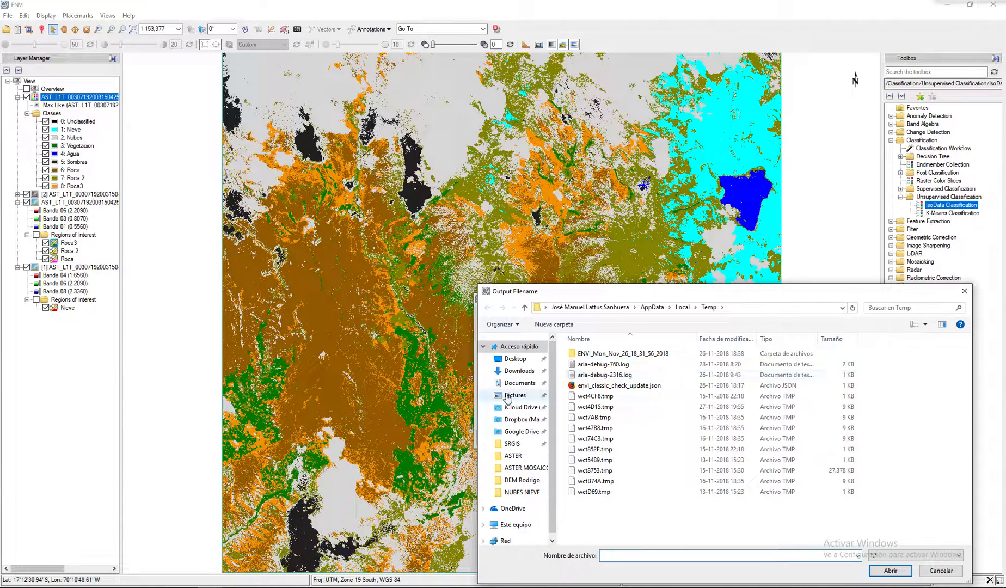
{"action": "left_click", "coordinate": [511, 456]}
{"action": "double_click", "coordinate": [596, 364]}
{"action": "left_click", "coordinate": [672, 368]}
{"action": "left_click", "coordinate": [694, 555]}
{"action": "left_click_drag", "start_coordinate": [697, 556], "coordinate": [752, 555]}
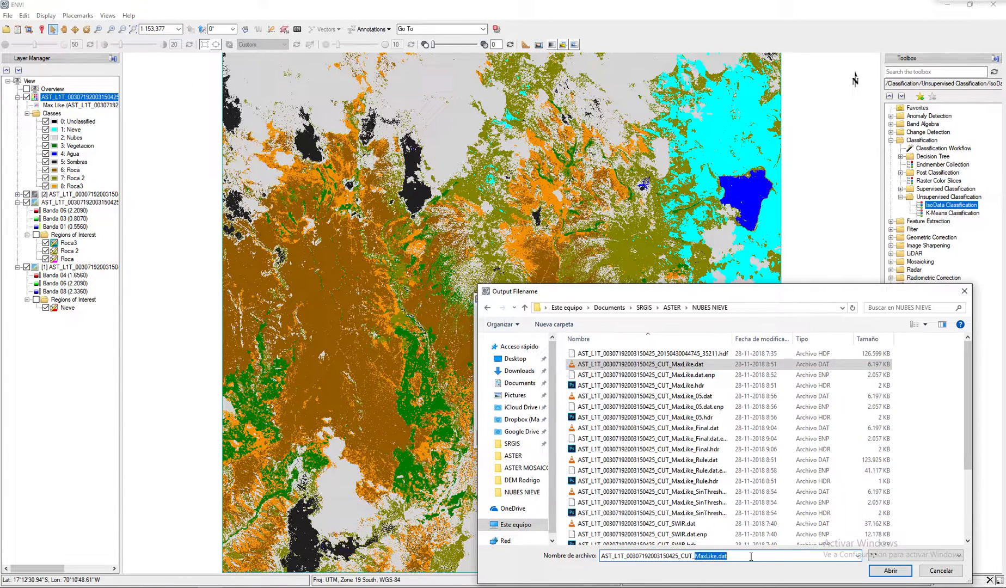
{"action": "type", "text": "ISODATA"}
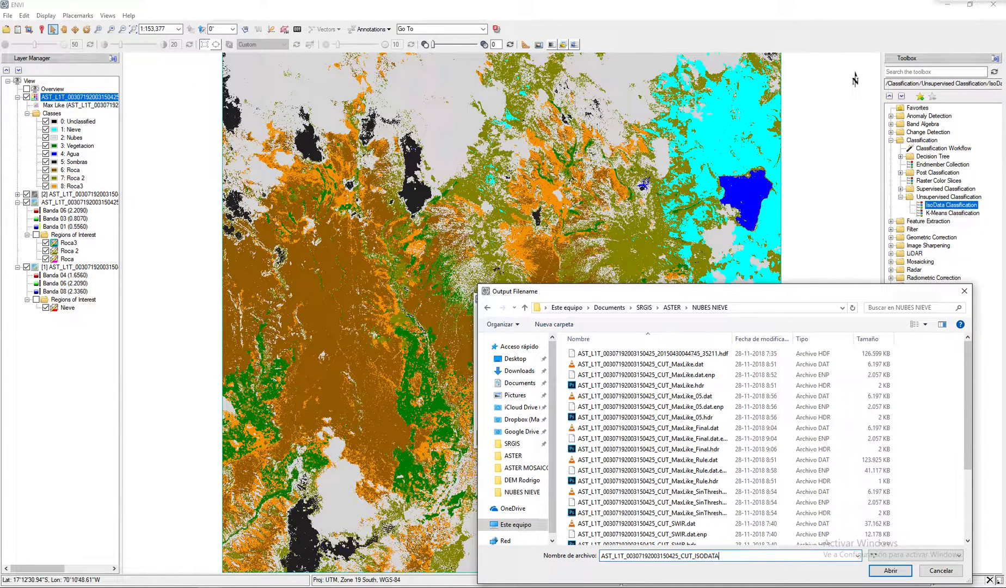
{"action": "type", "text": ".dat"}
{"action": "left_click", "coordinate": [886, 572]}
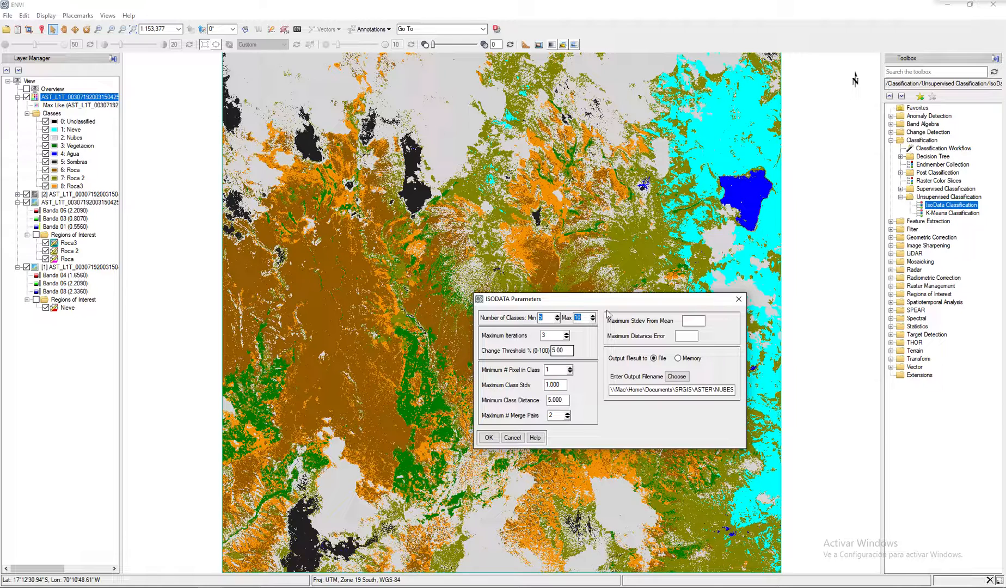
{"action": "left_click_drag", "start_coordinate": [611, 297], "coordinate": [547, 246]}
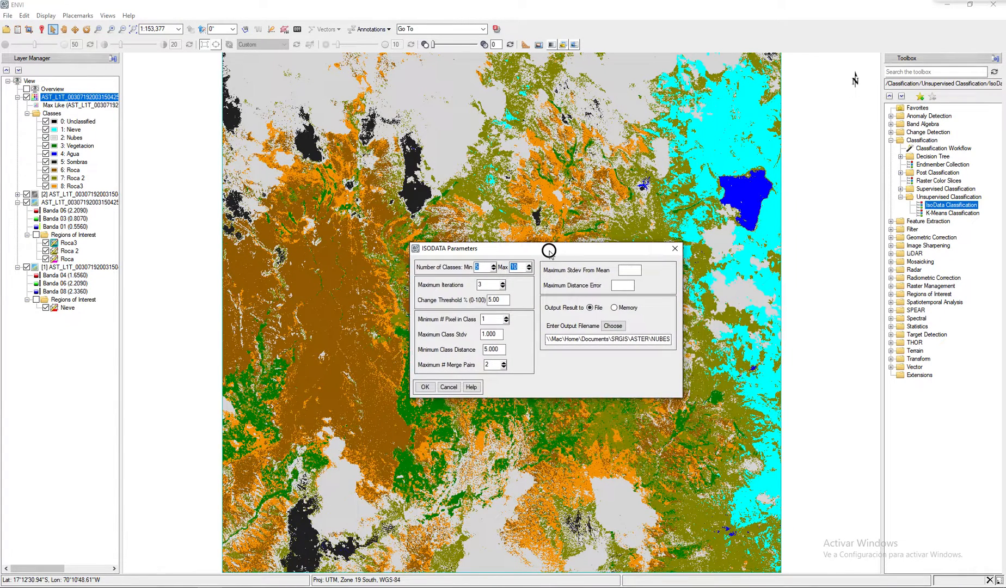
{"action": "left_click", "coordinate": [424, 388]}
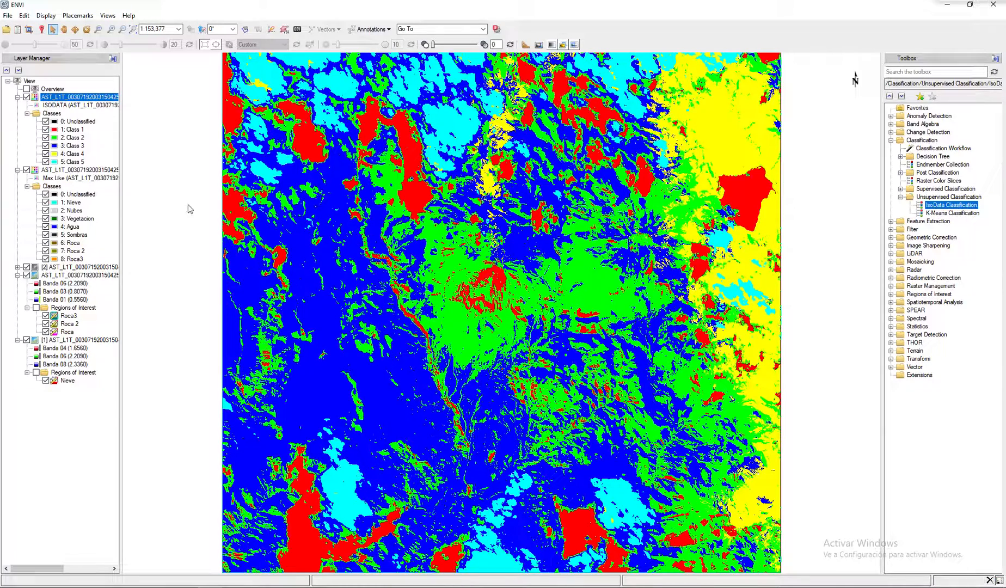
- Hide the Maximum Likelihood and grayscale layers and compare the ISODATA result with the color composite by raising its transparency to 100
{"action": "left_click", "coordinate": [26, 170]}
{"action": "left_click", "coordinate": [26, 267]}
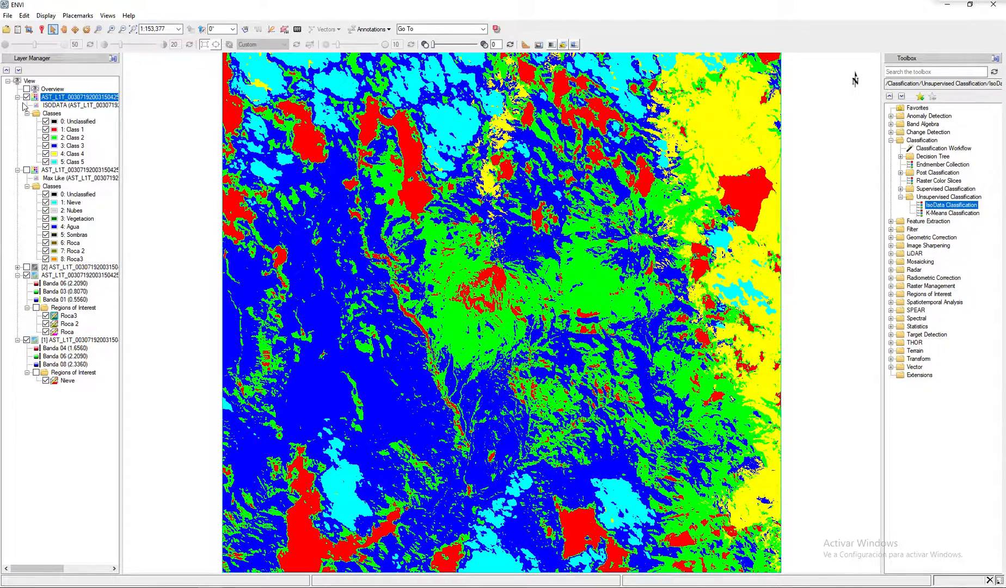
{"action": "left_click_drag", "start_coordinate": [433, 44], "coordinate": [507, 50]}
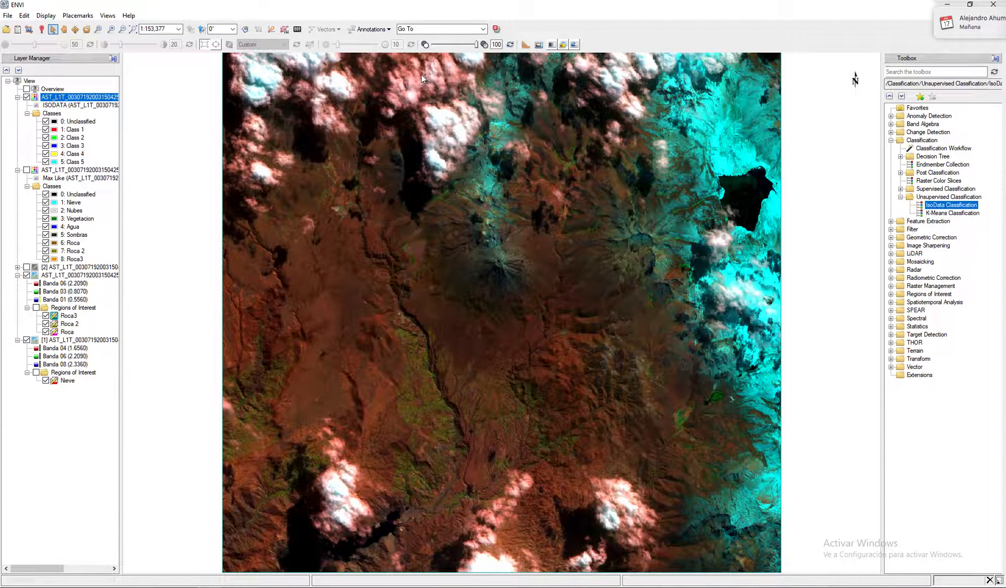
{"action": "left_click_drag", "start_coordinate": [477, 44], "coordinate": [452, 48]}
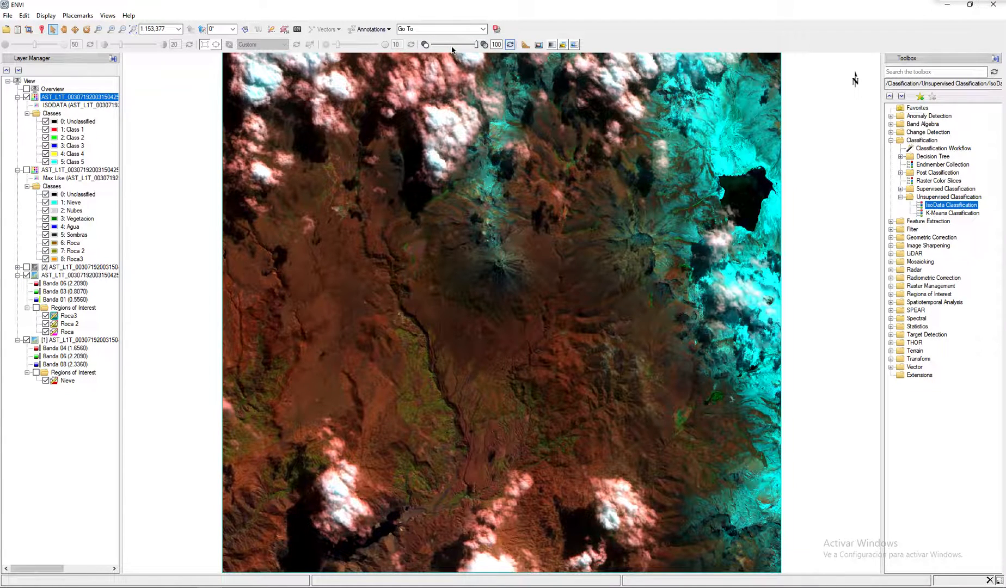